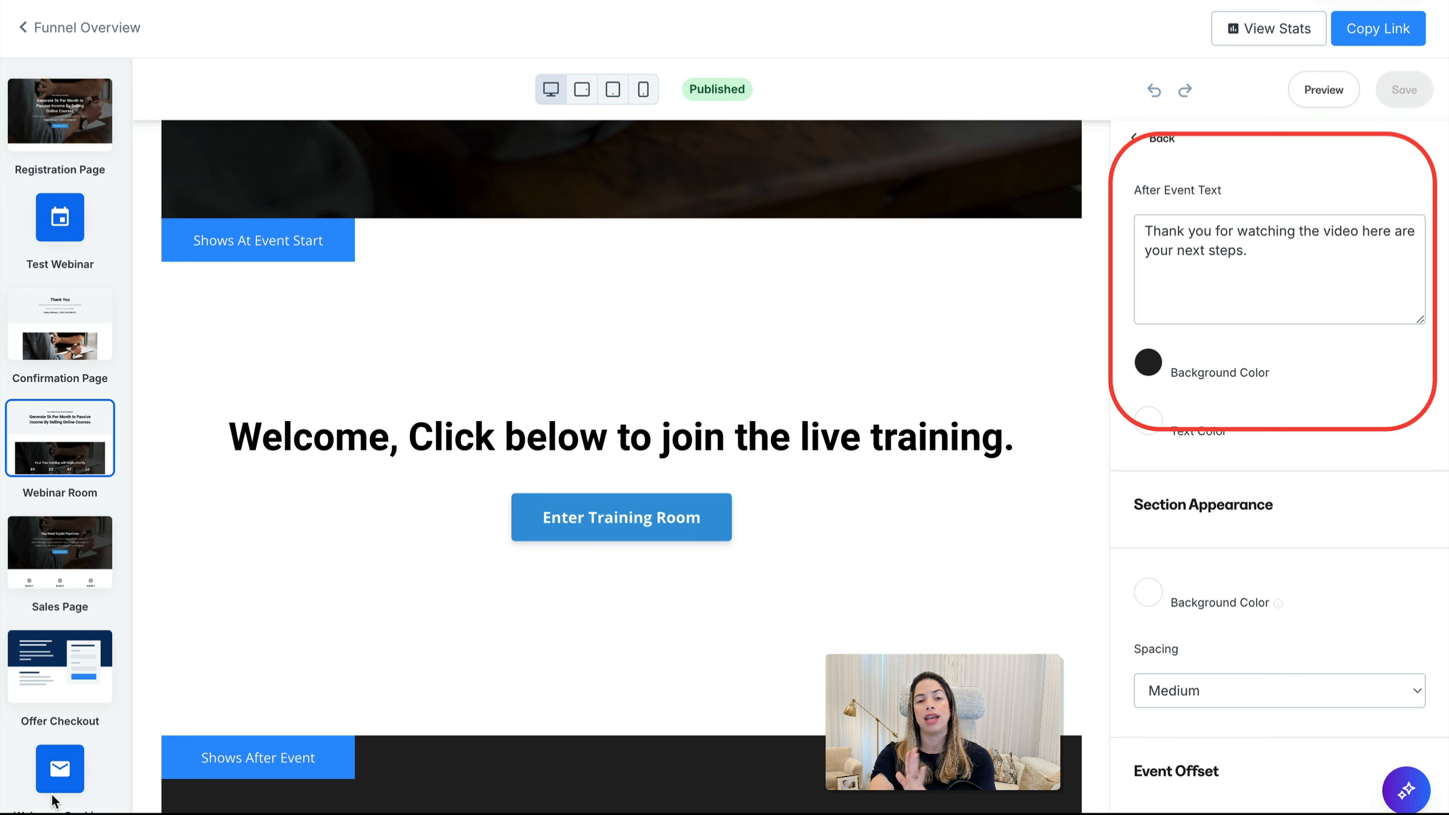
Open the funnel's welcome email step to review it
left_click(52, 802)
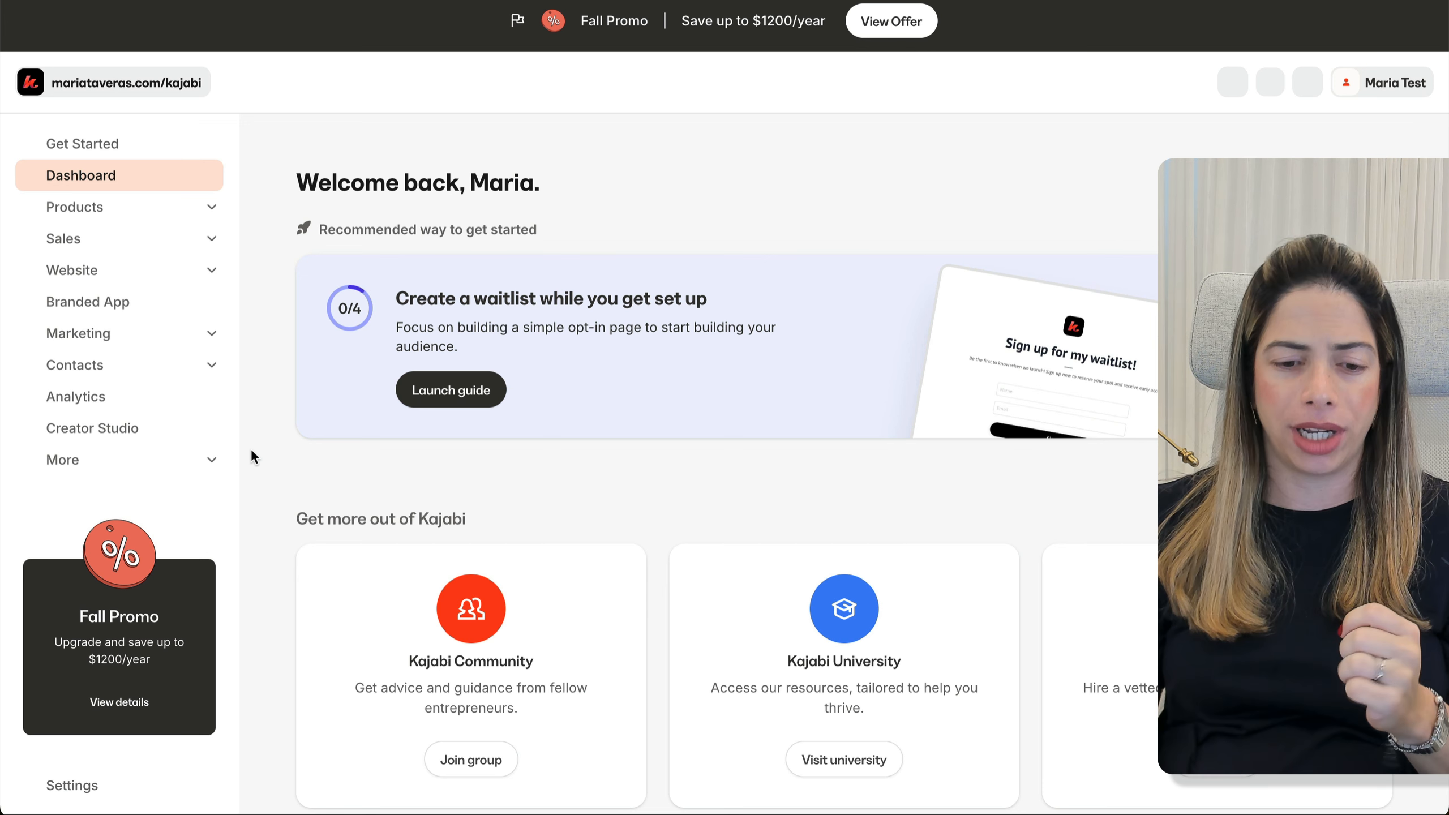
Start a new funnel from Marketing > Funnels and choose the legacy Webinar blueprint
left_click(199, 338)
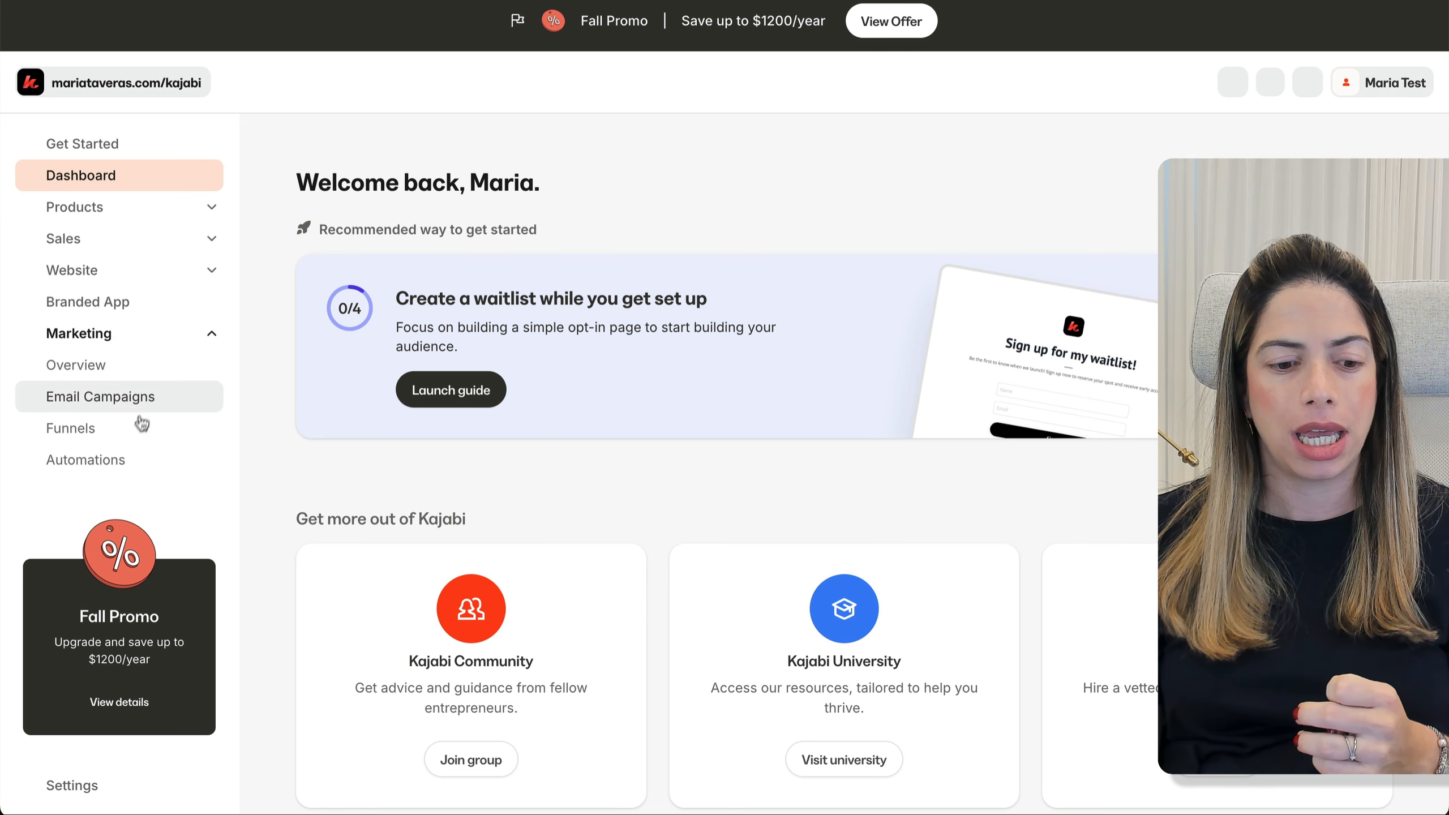
scroll(139, 422, "down", 1)
left_click(133, 386)
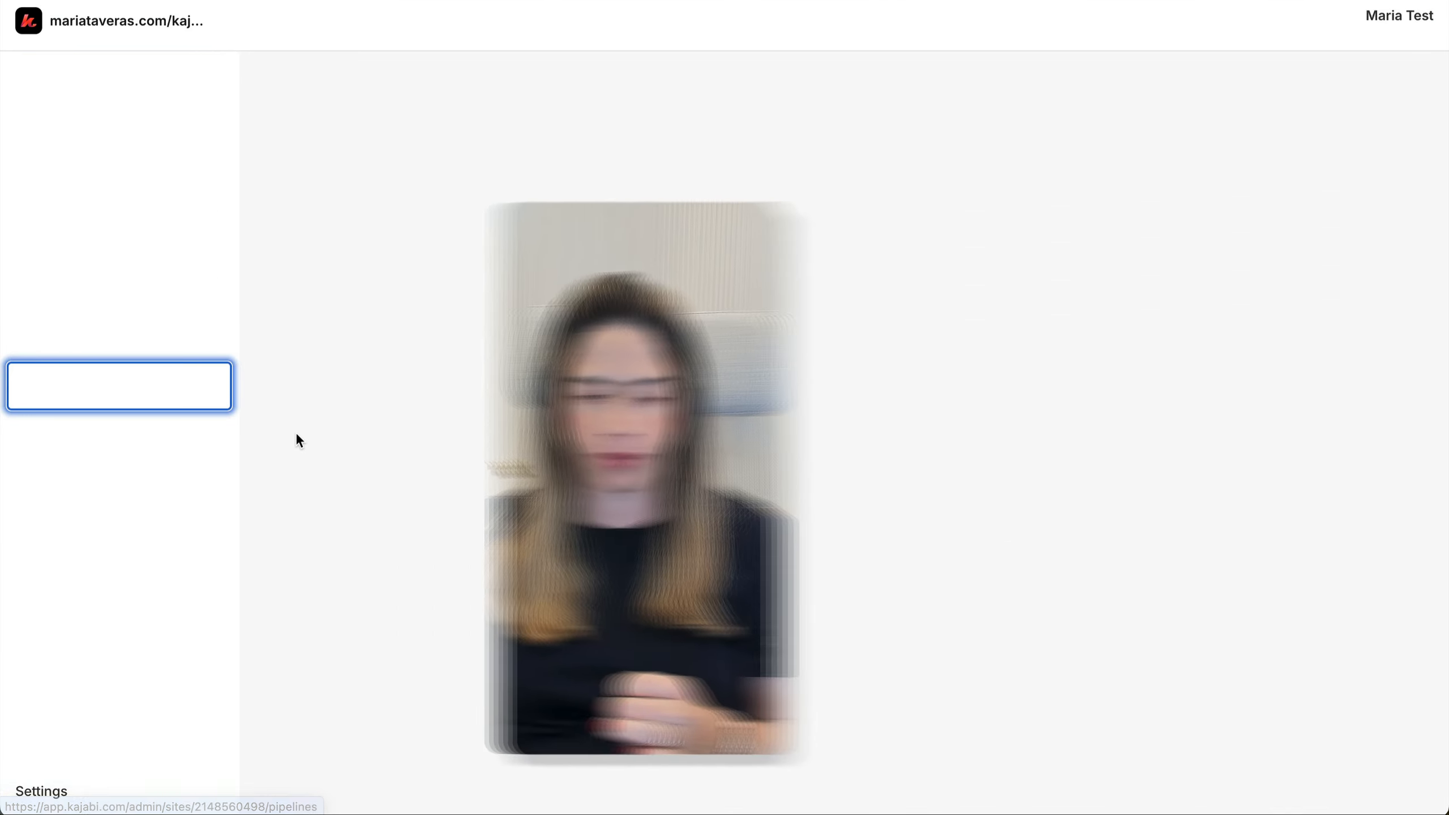
left_click(1284, 159)
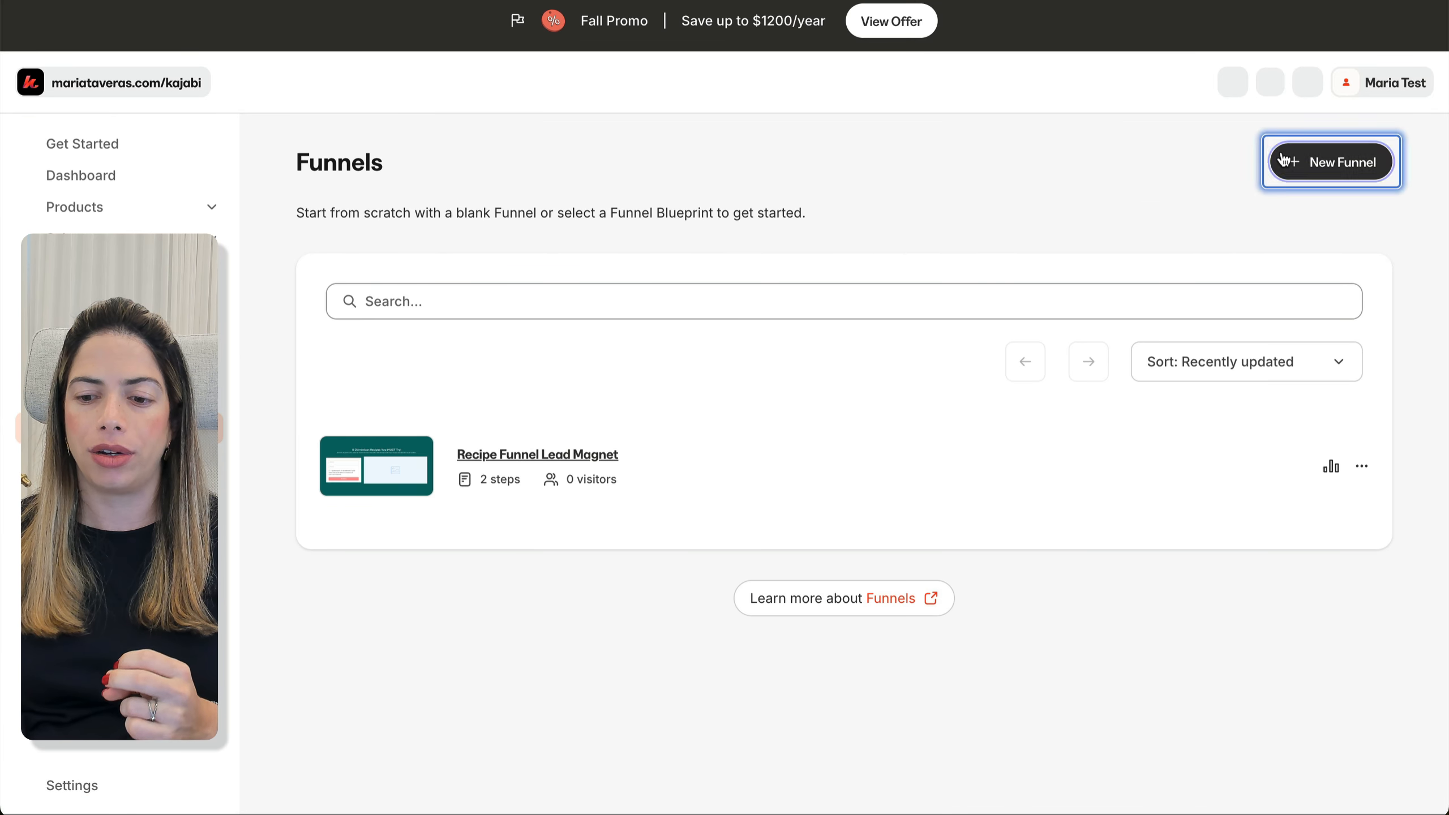
scroll(777, 576, "down", 10)
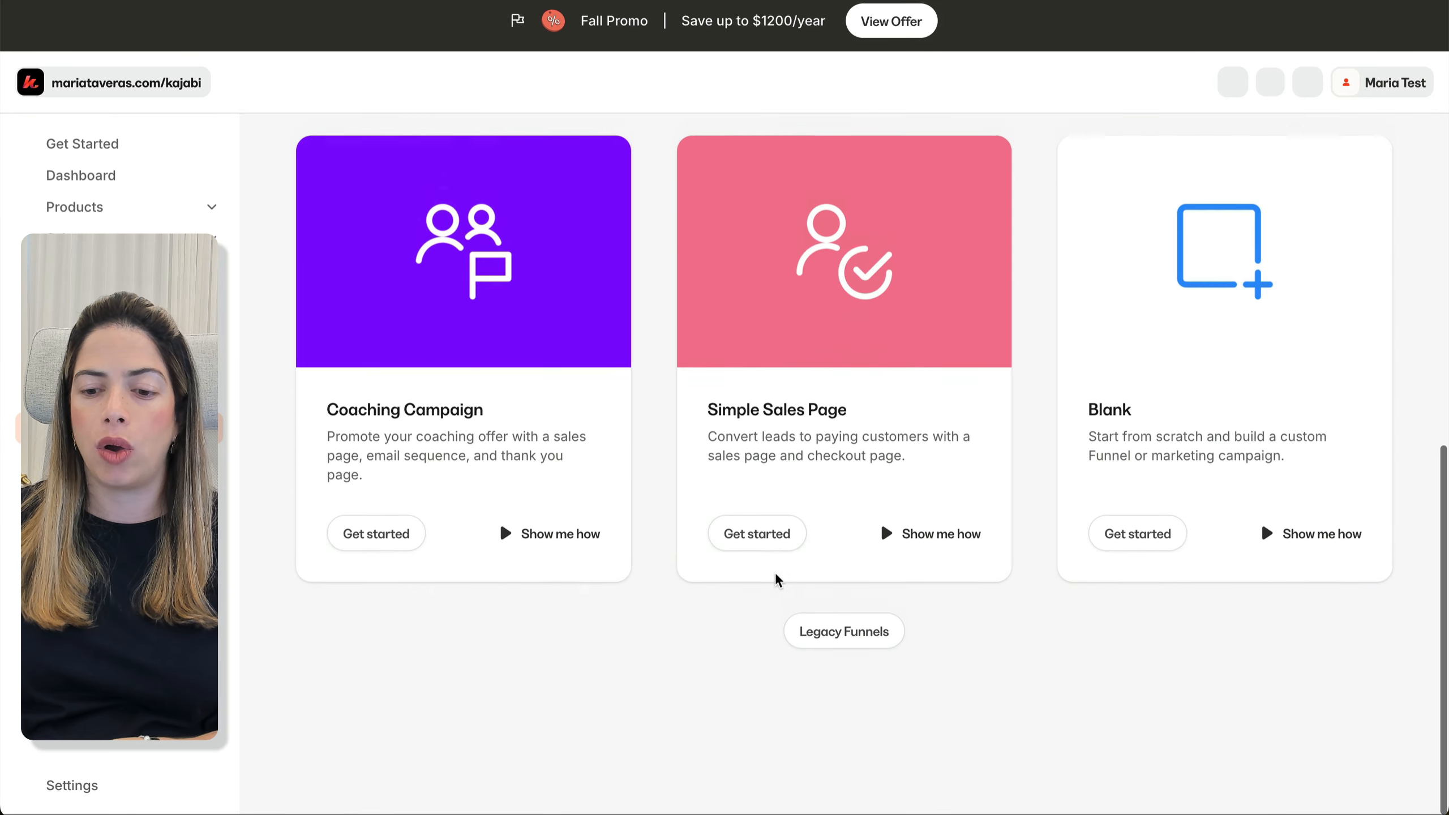
left_click(811, 679)
scroll(811, 678, "down", 15)
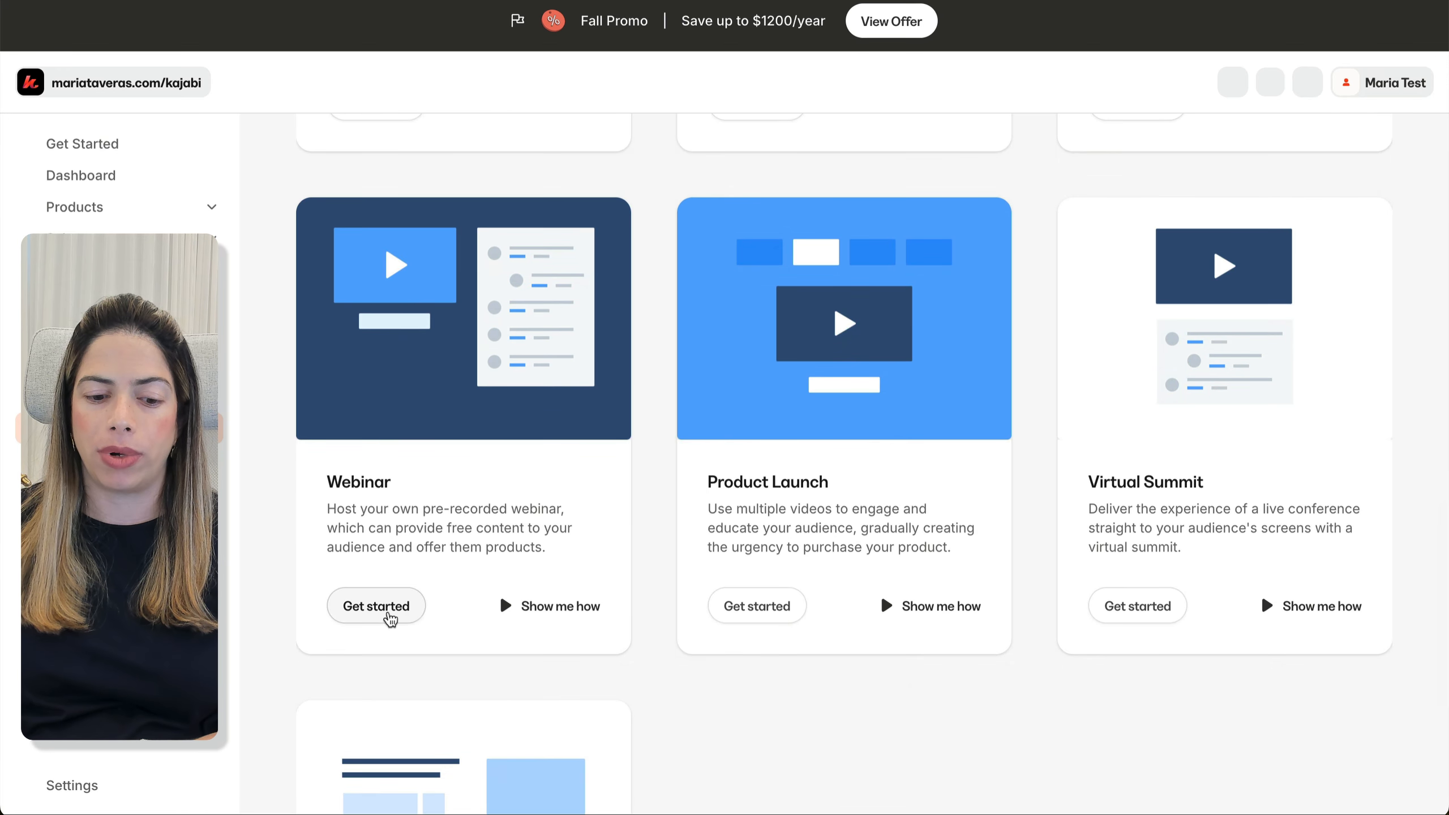
left_click(542, 608)
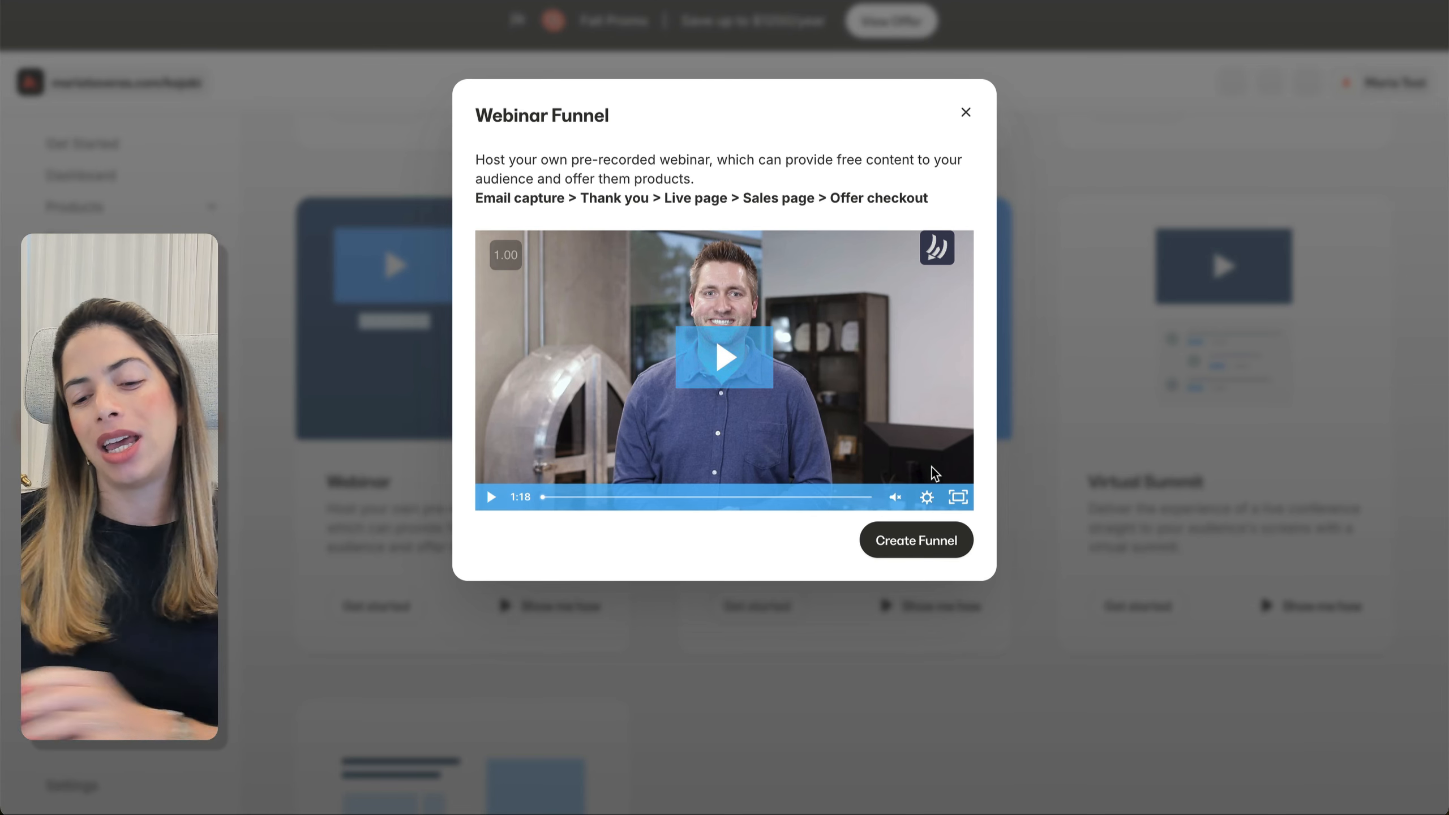
Name the funnel 'Master the Kitchen: Essential Cooking Skills for Beginners' as a pre-recorded webinar
left_click(932, 545)
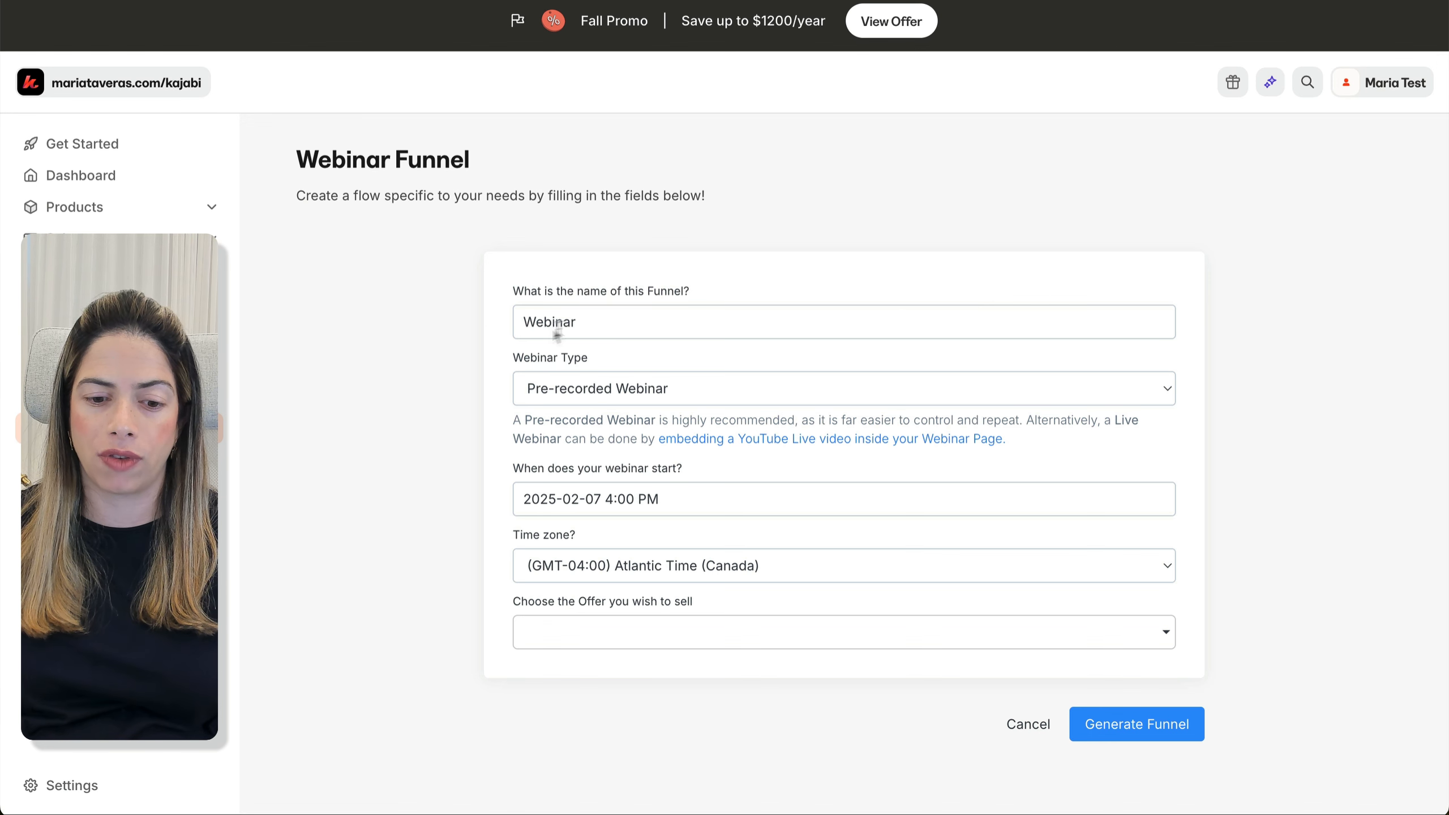
triple_click(549, 323)
type("Master the Kitchen: Essential Cooking Skills for Beginners")
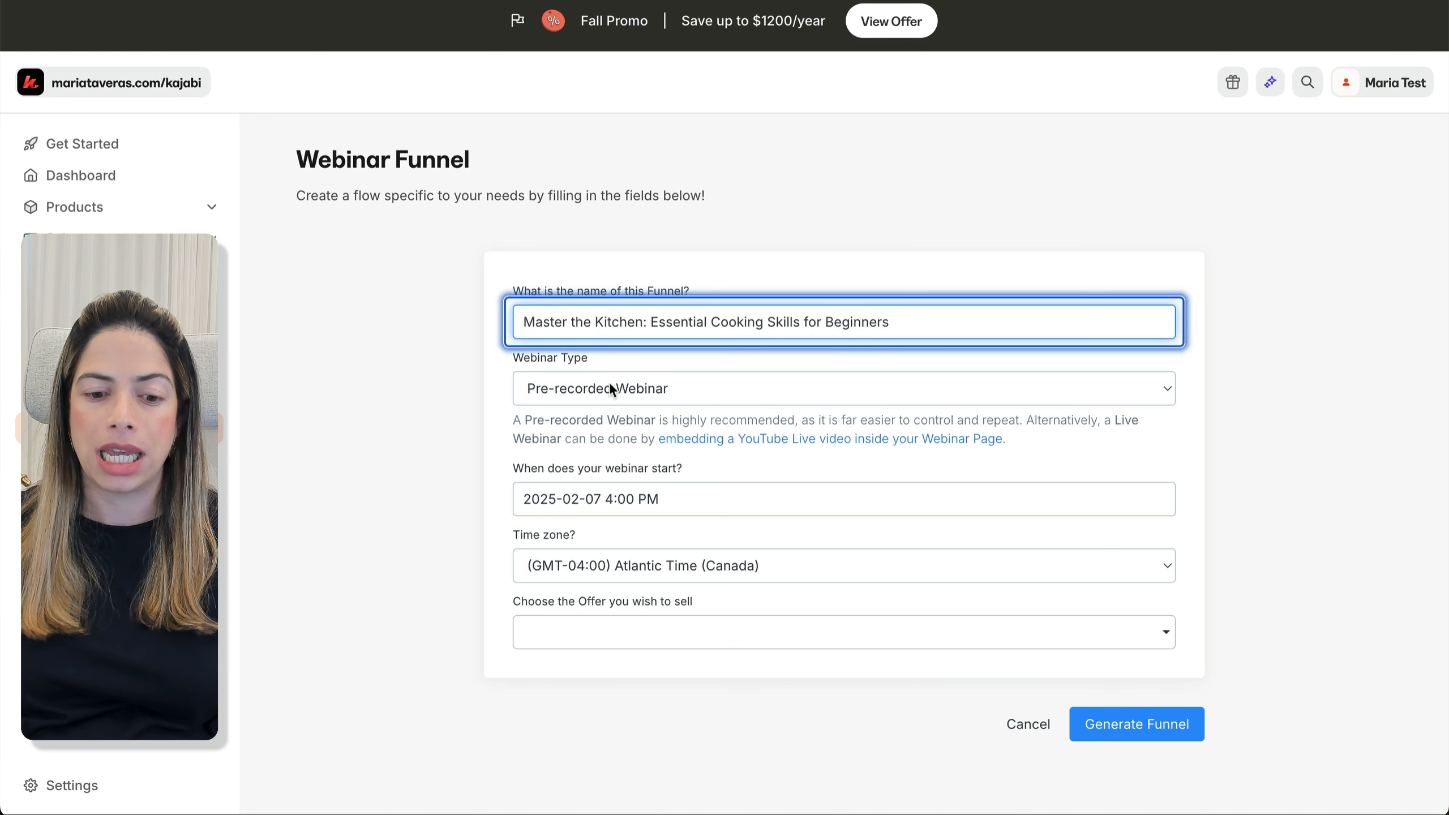
left_click(608, 389)
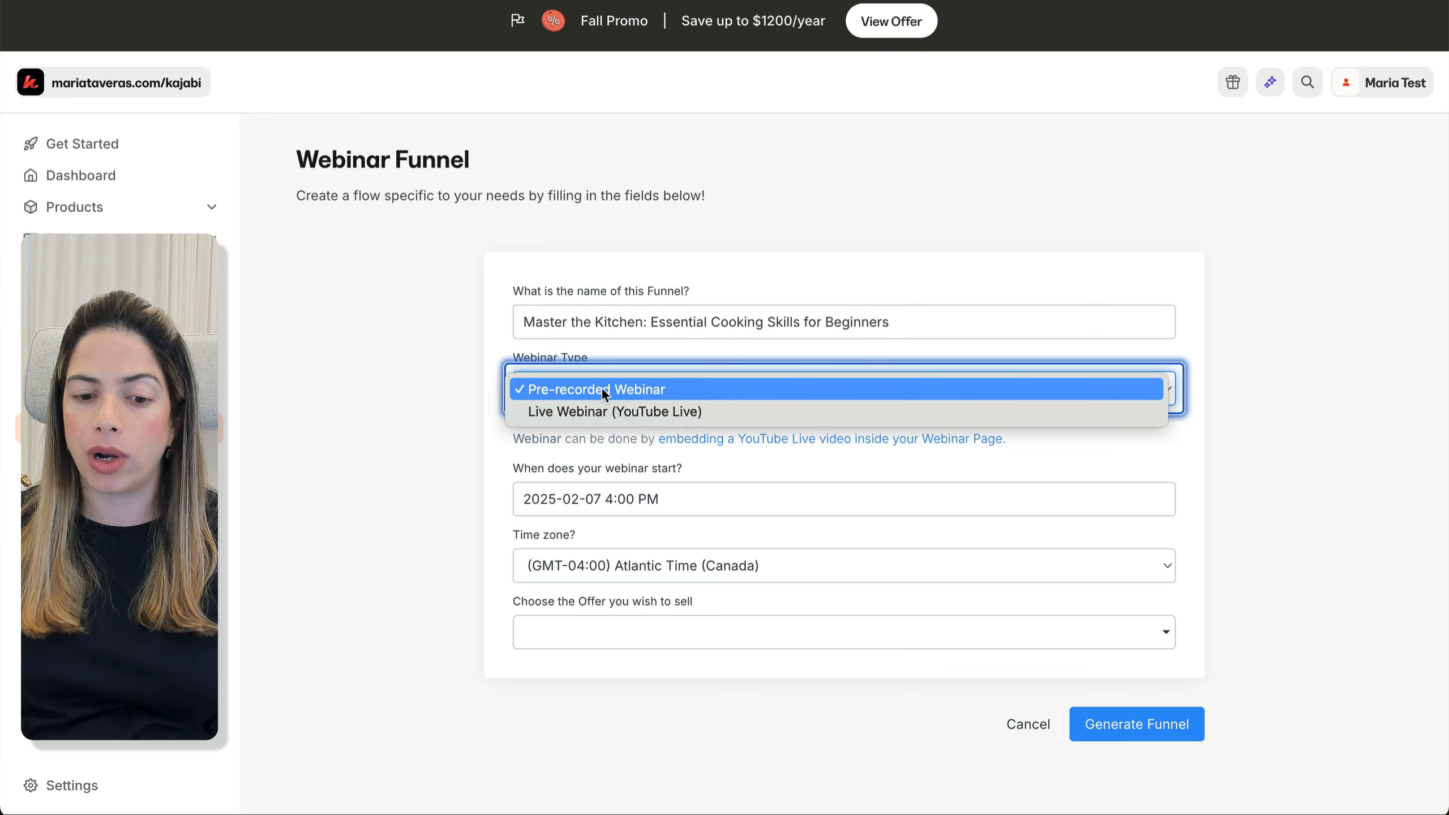
left_click(419, 410)
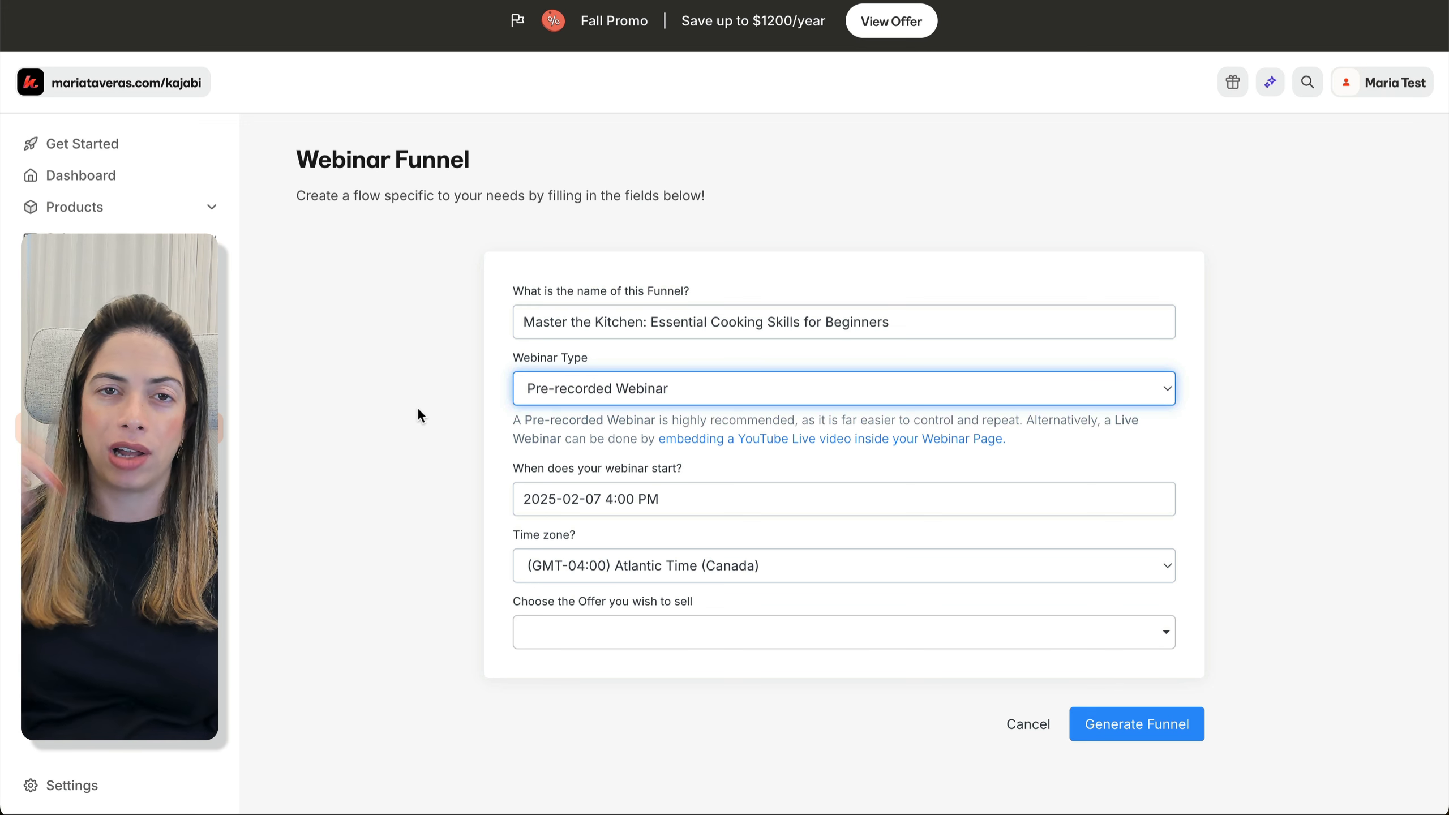
Schedule it for February 12 in Eastern Time, sell Cooking 101, and generate the funnel
left_click(672, 501)
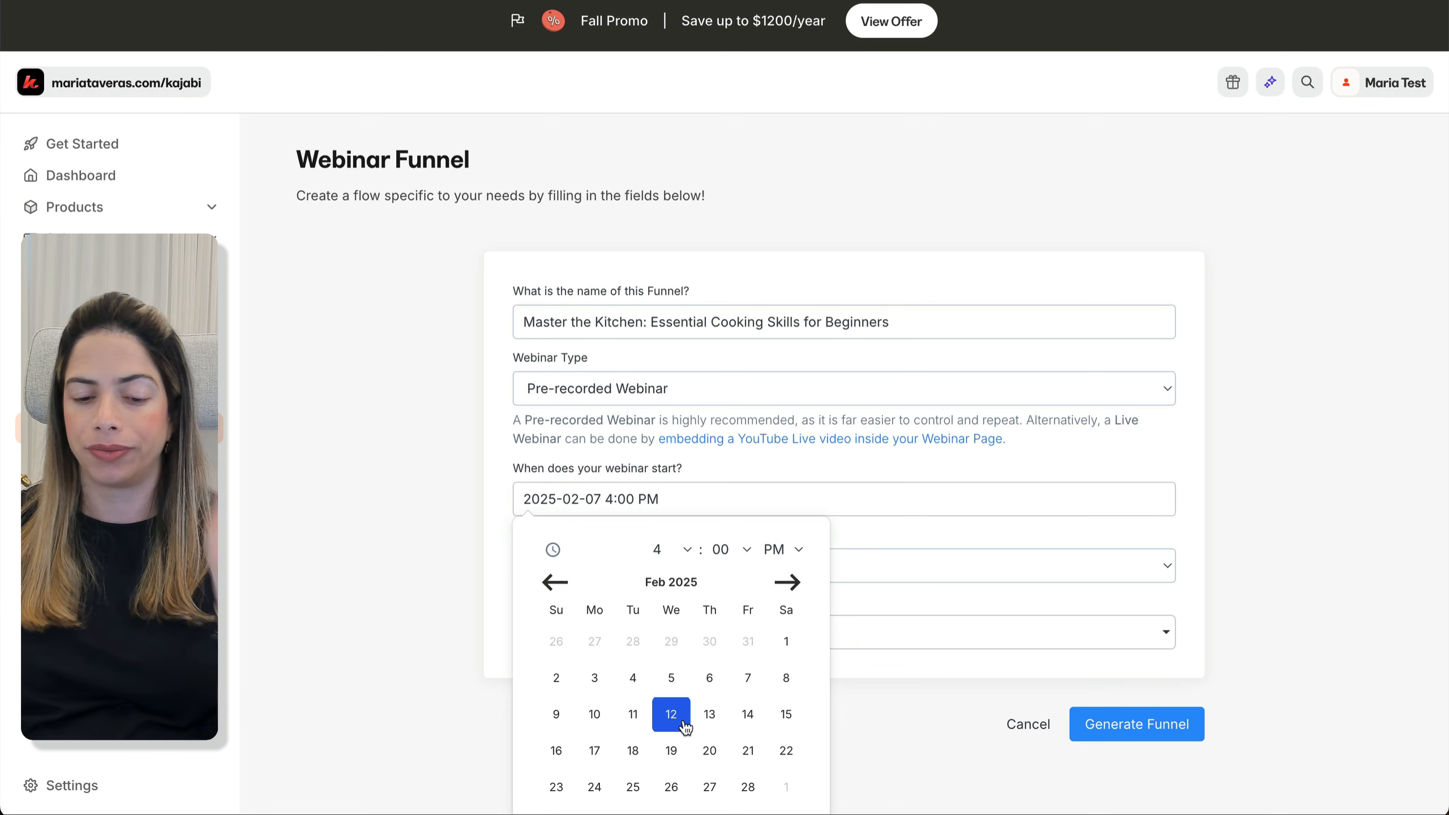
left_click(423, 455)
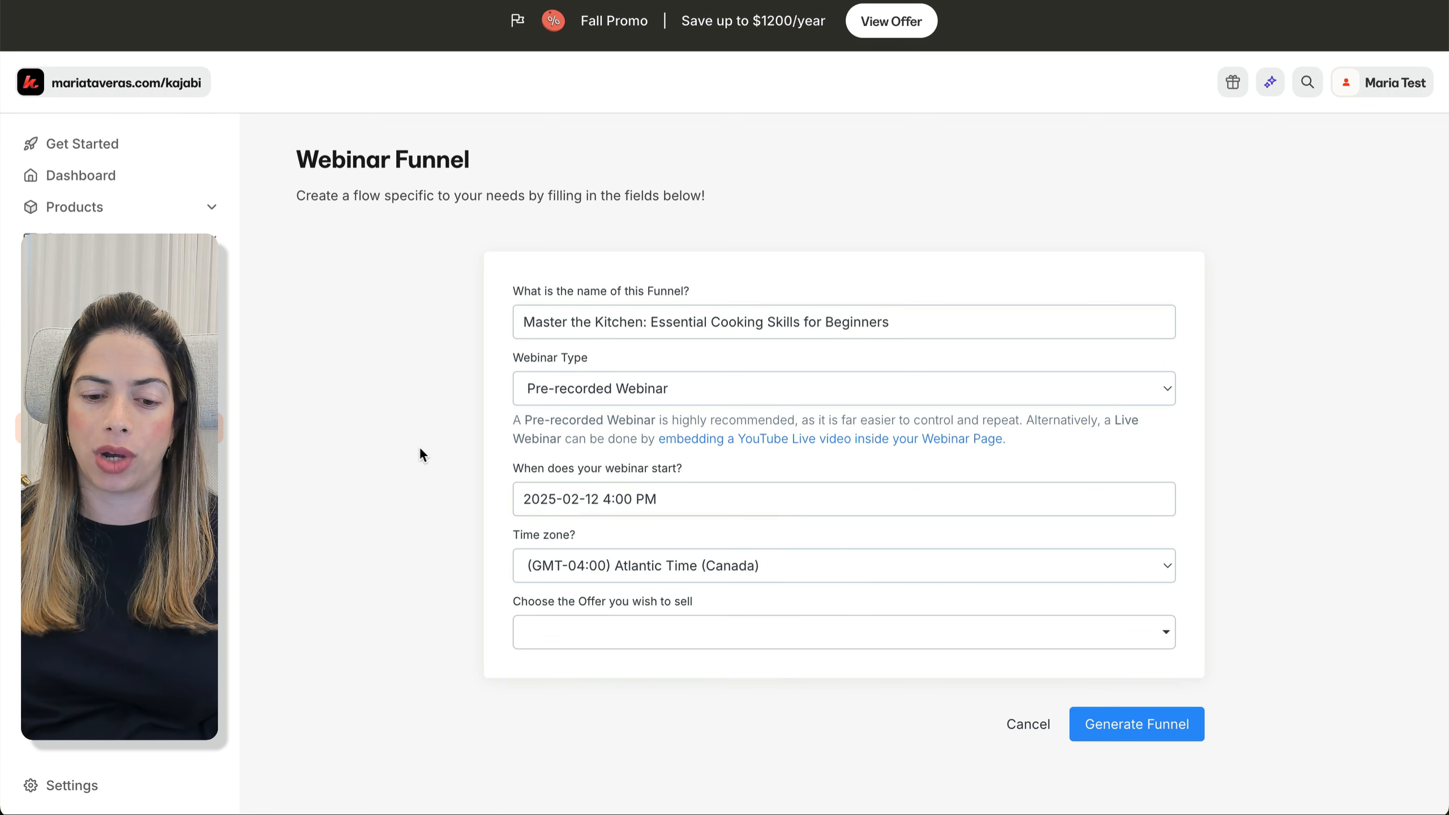
left_click(924, 1)
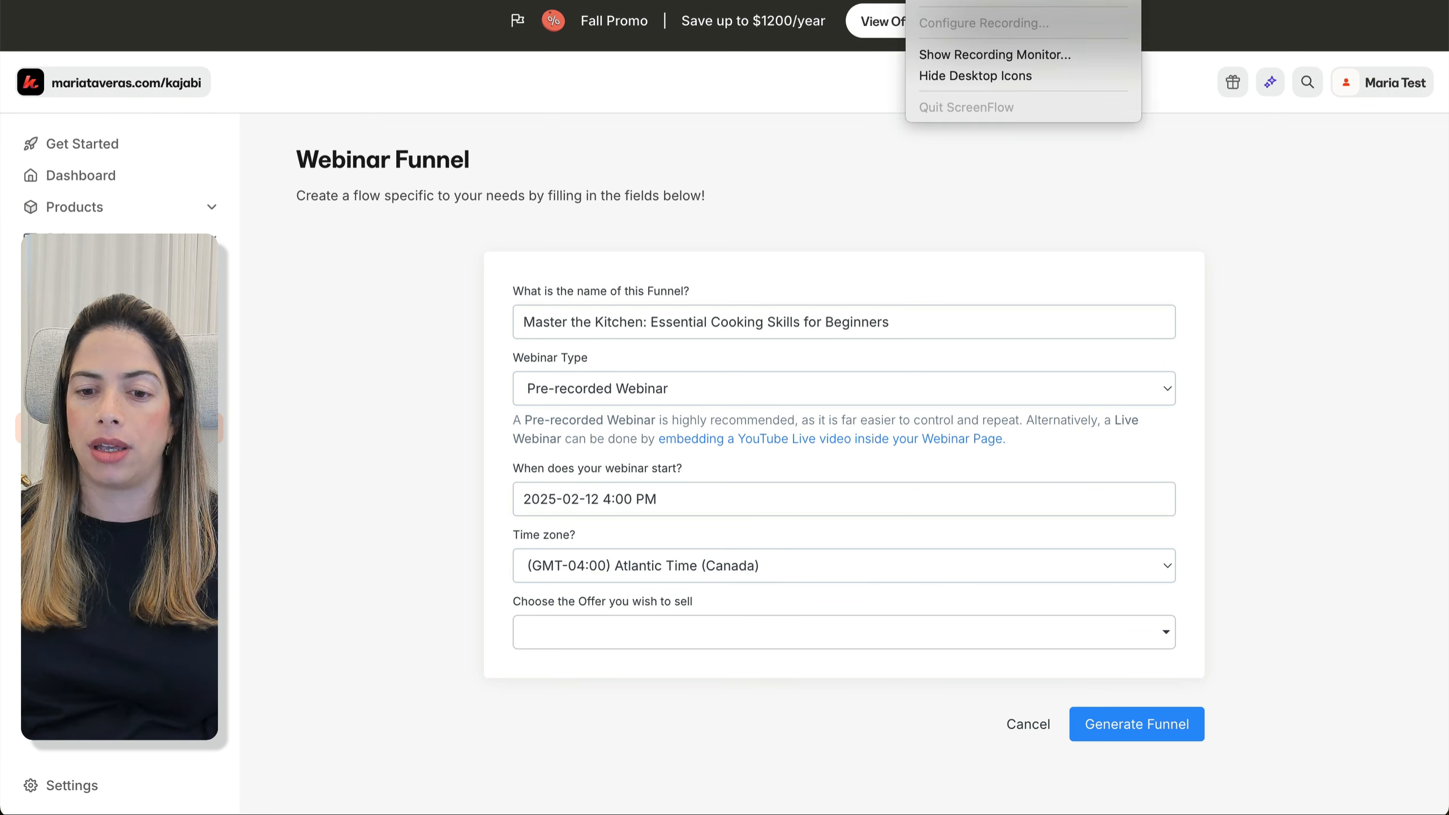
left_click(947, 1)
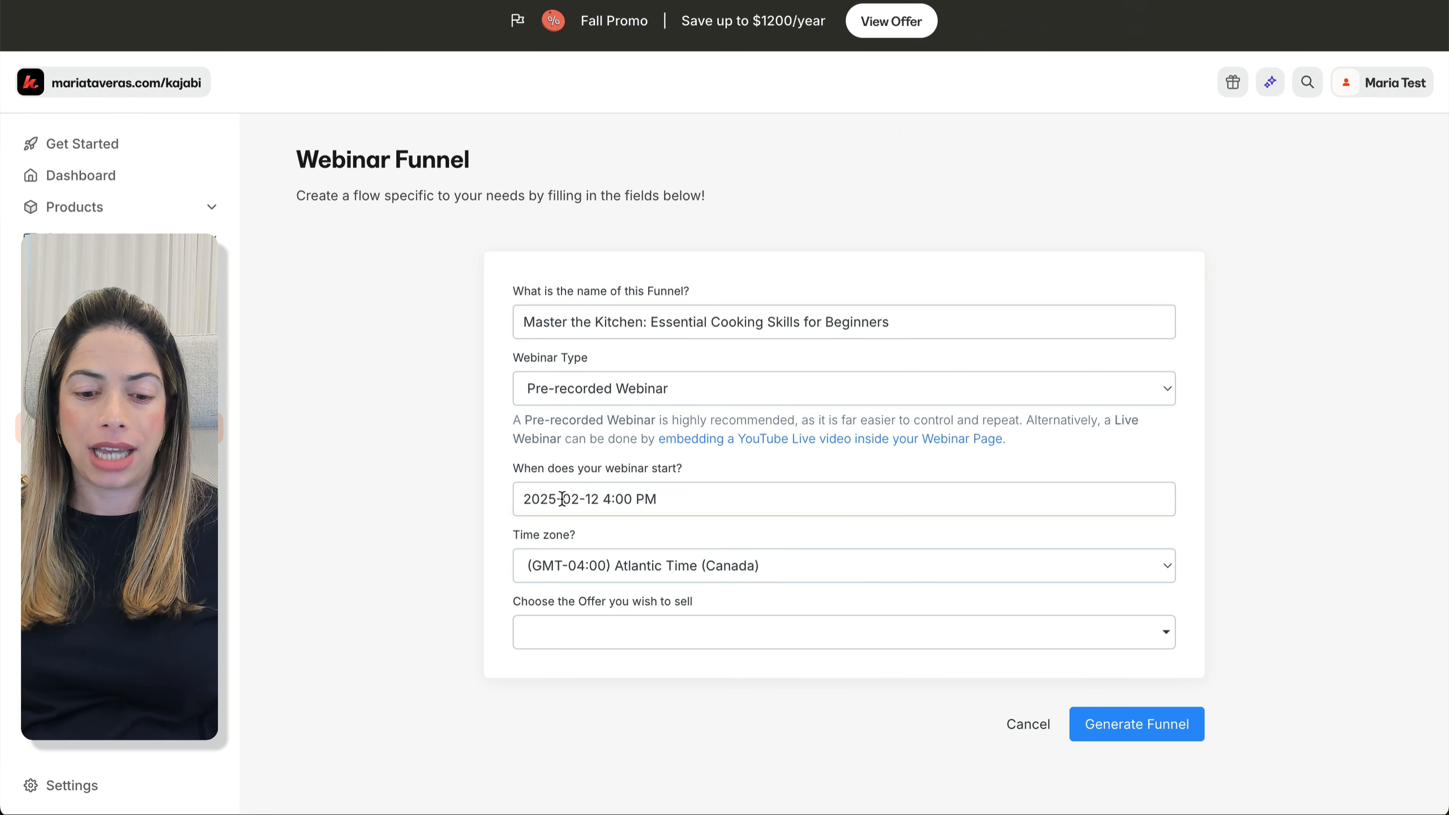
left_click(631, 562)
left_click(666, 494)
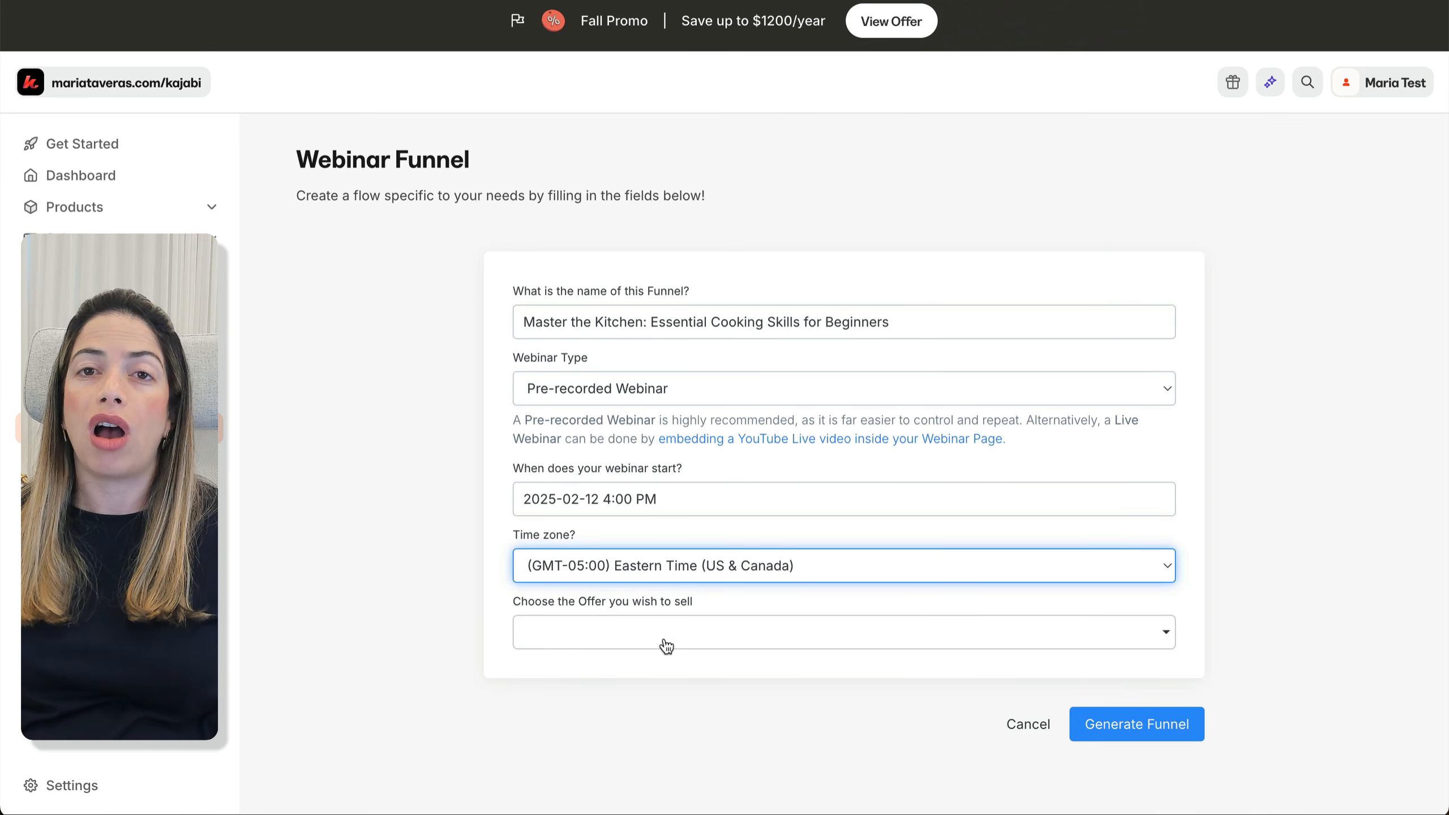
left_click(666, 644)
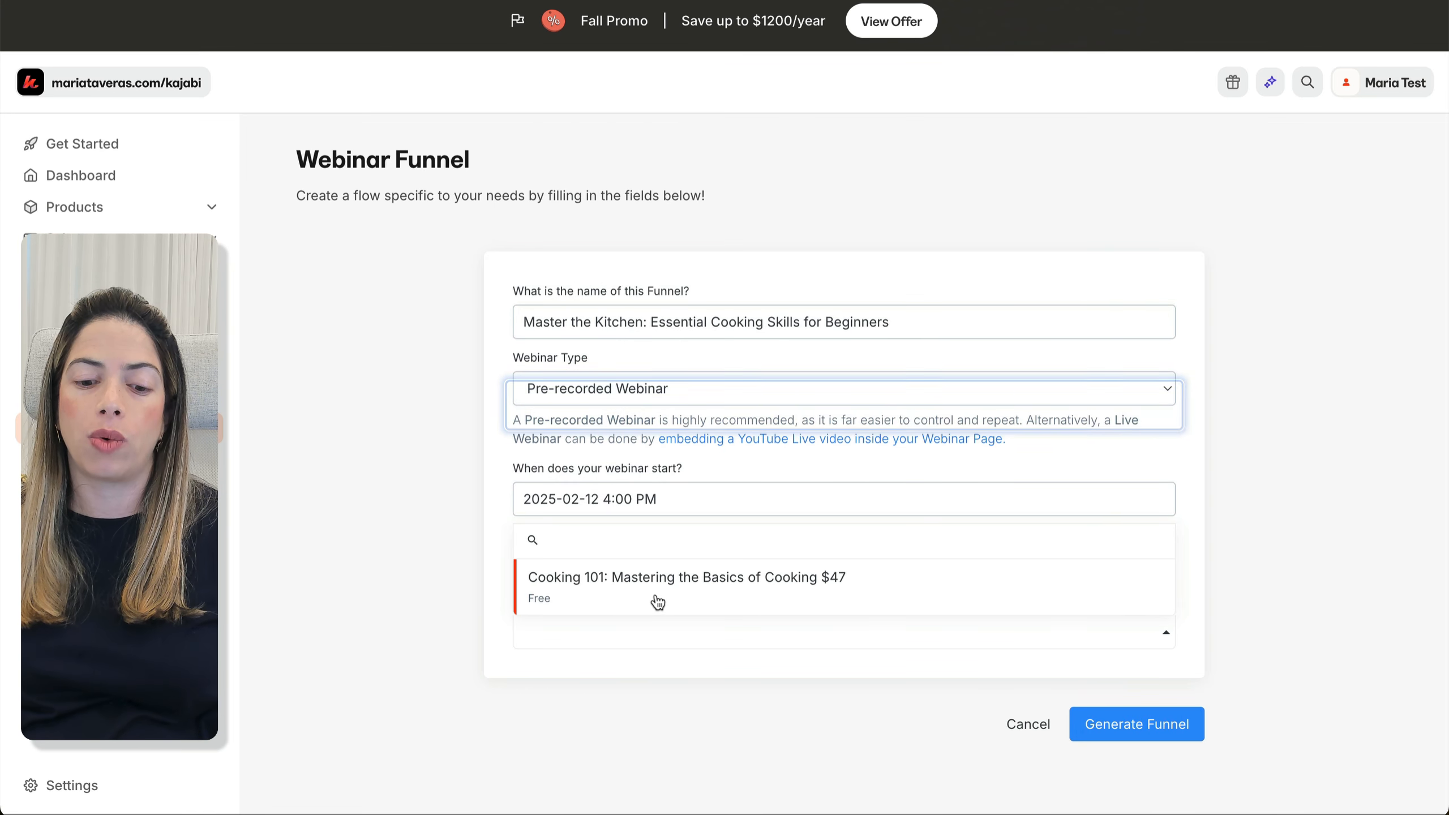
left_click(657, 602)
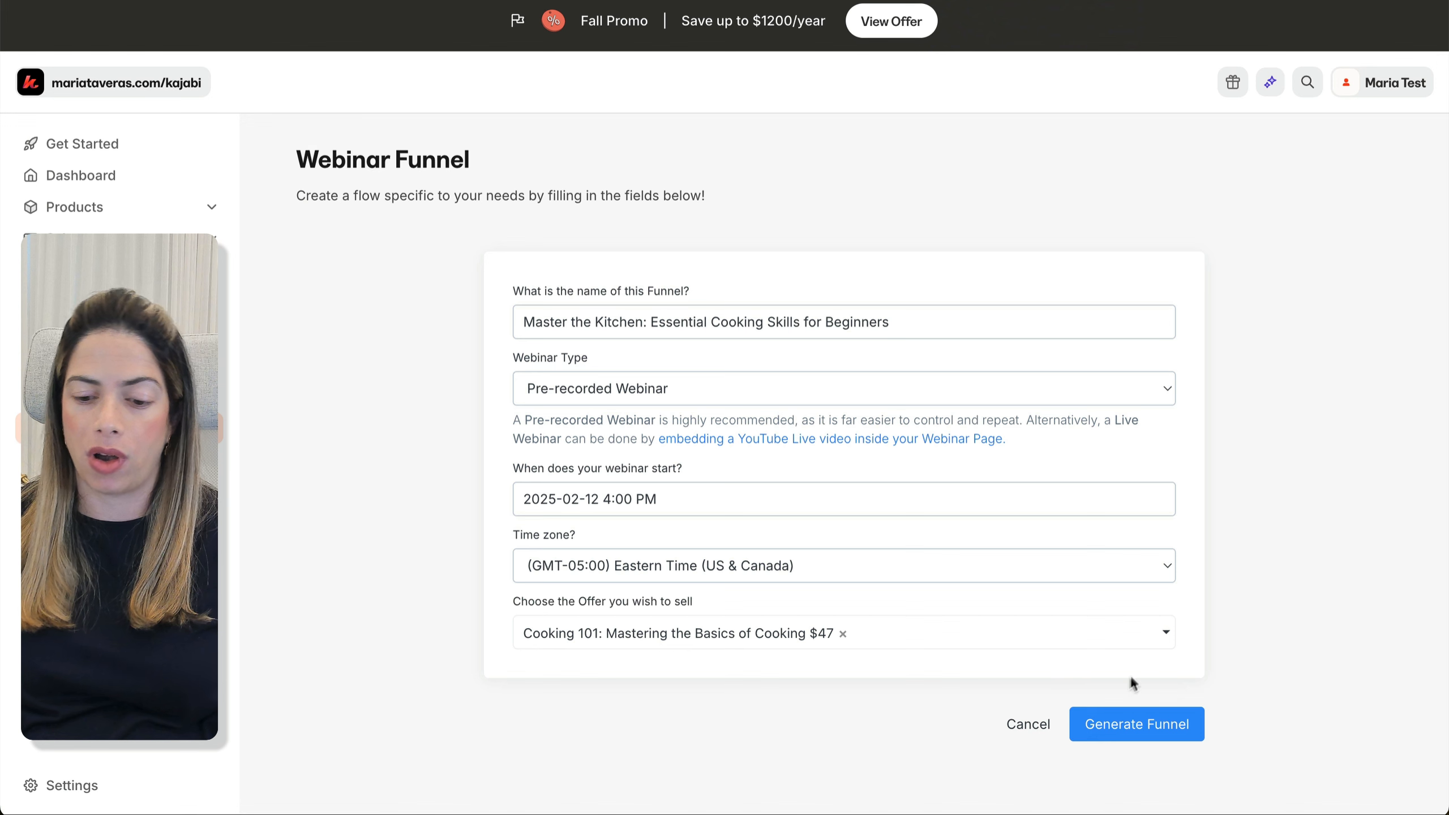
left_click(1173, 727)
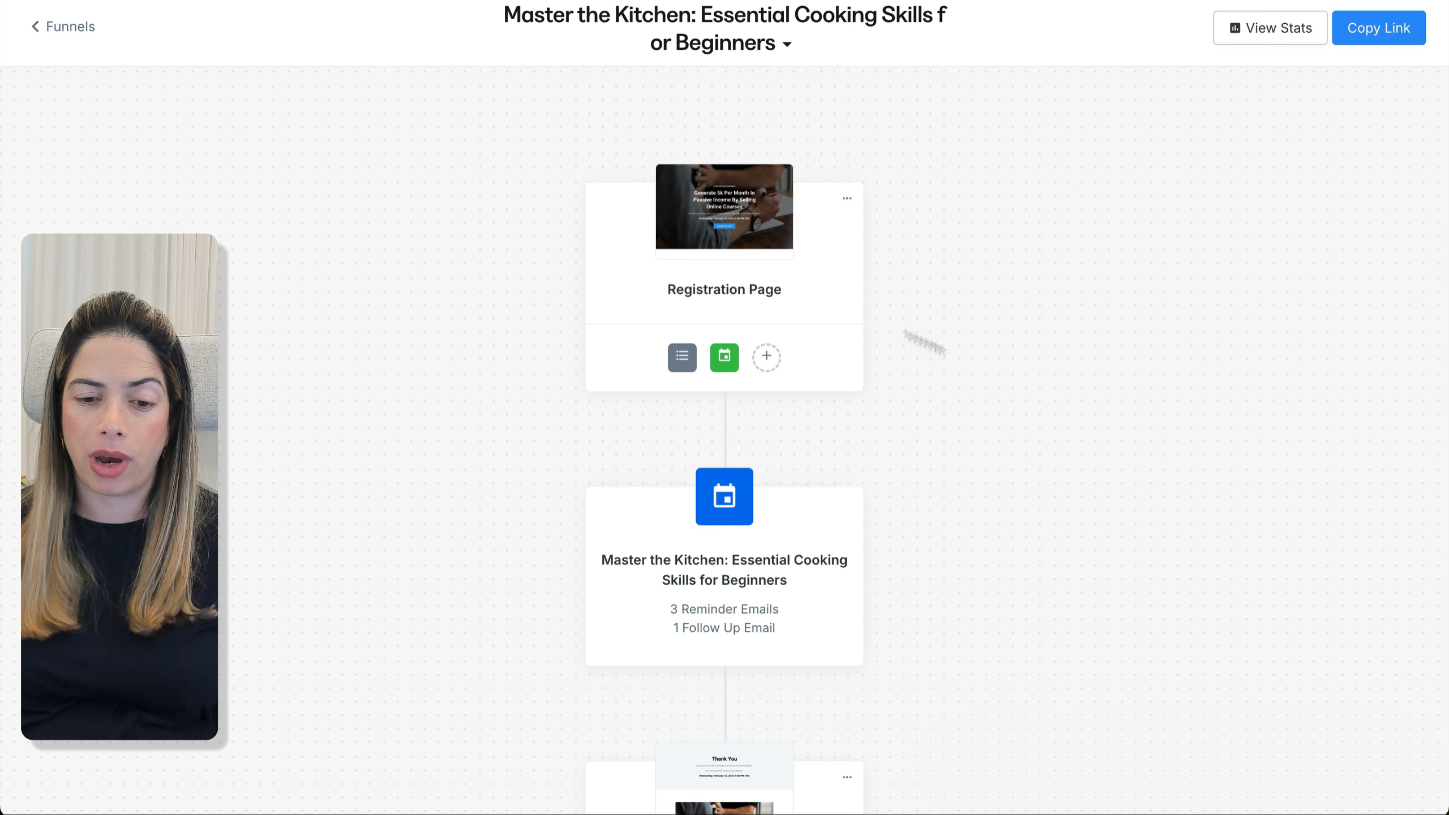
Scroll through the generated funnel from Registration Page to the welcome email sequence
mouse_move(684, 358)
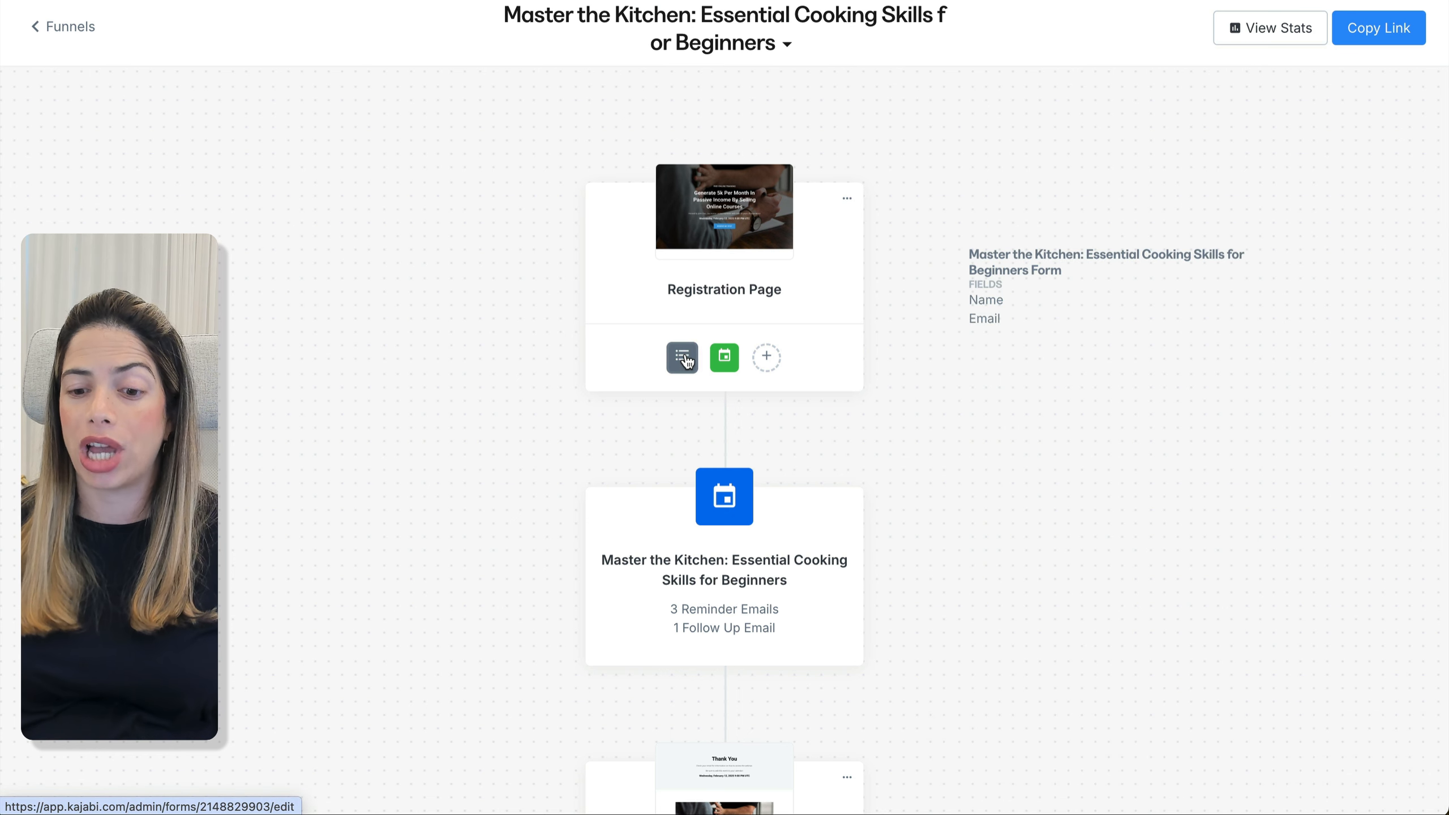
mouse_move(729, 363)
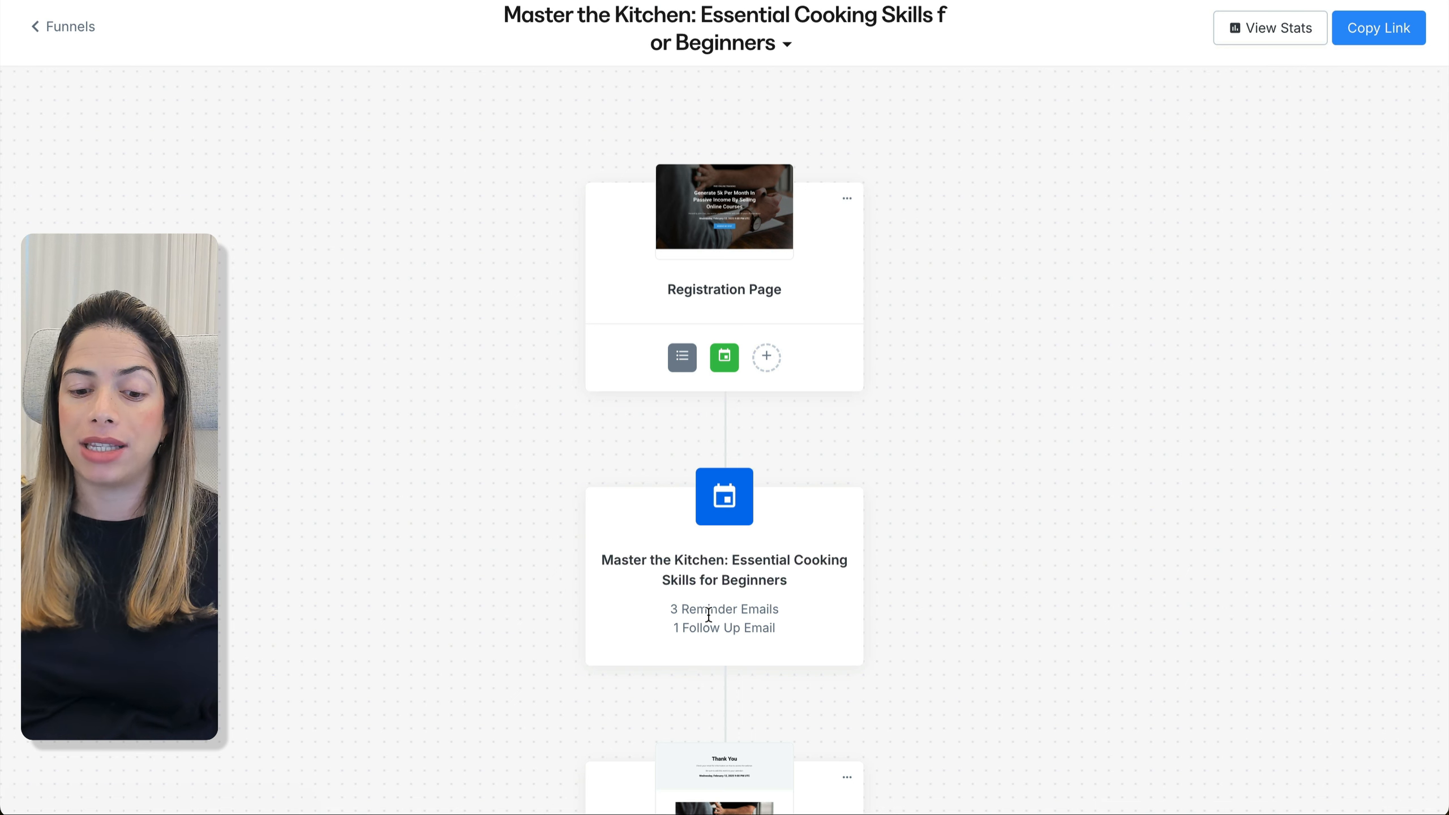
scroll(711, 614, "down", 2)
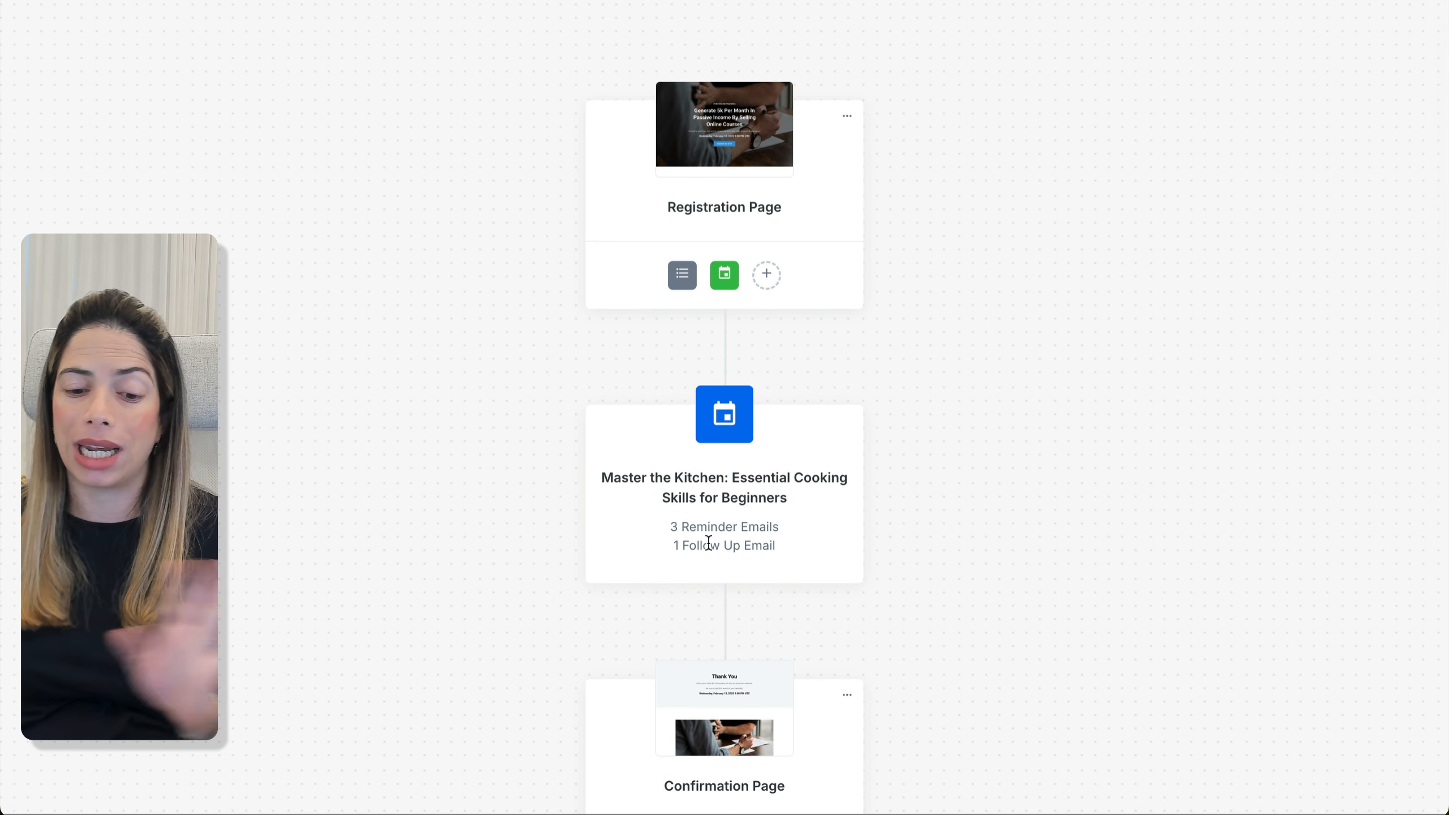
scroll(708, 543, "down", 10)
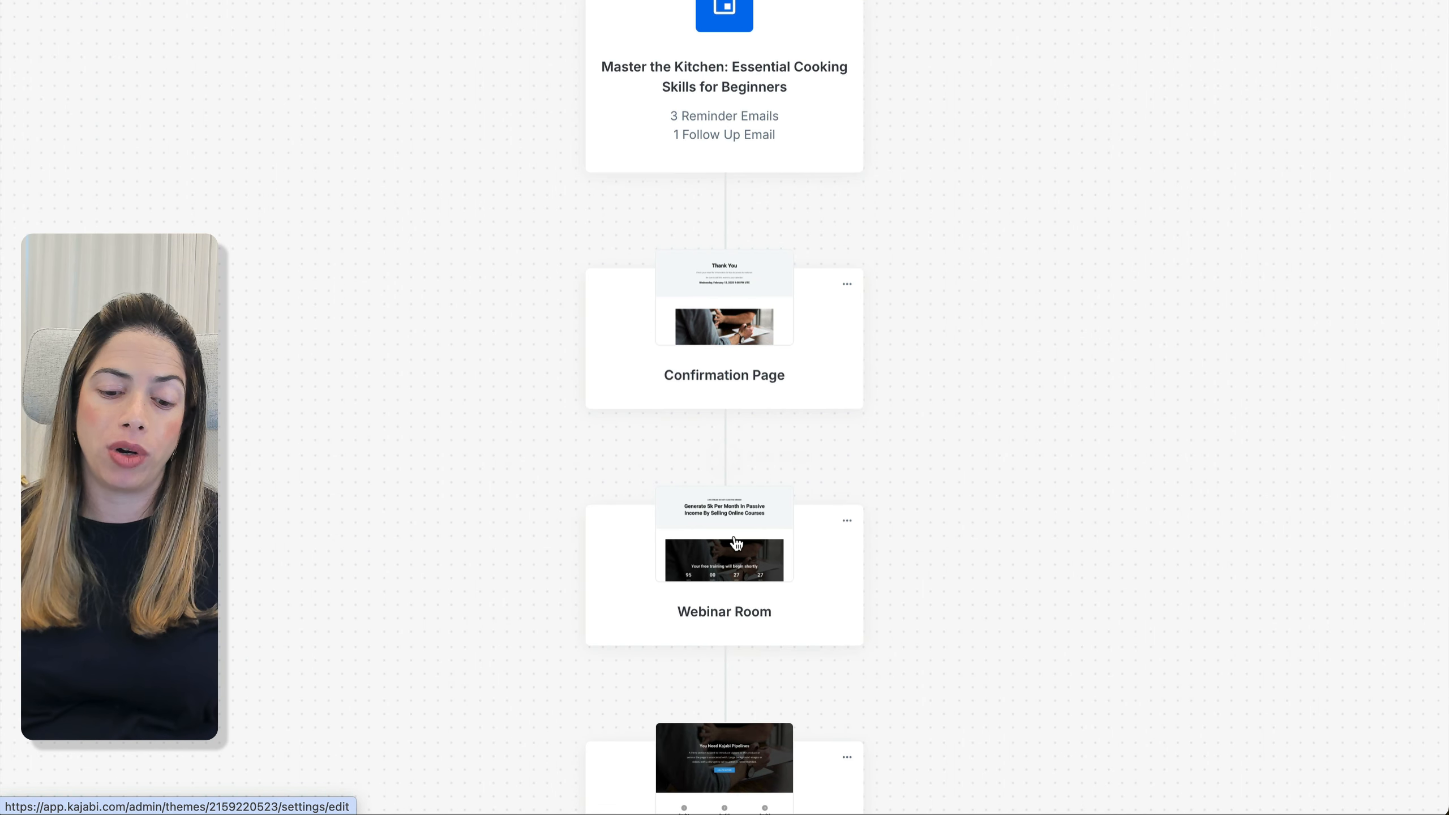
scroll(736, 543, "down", 6)
scroll(736, 537, "down", 6)
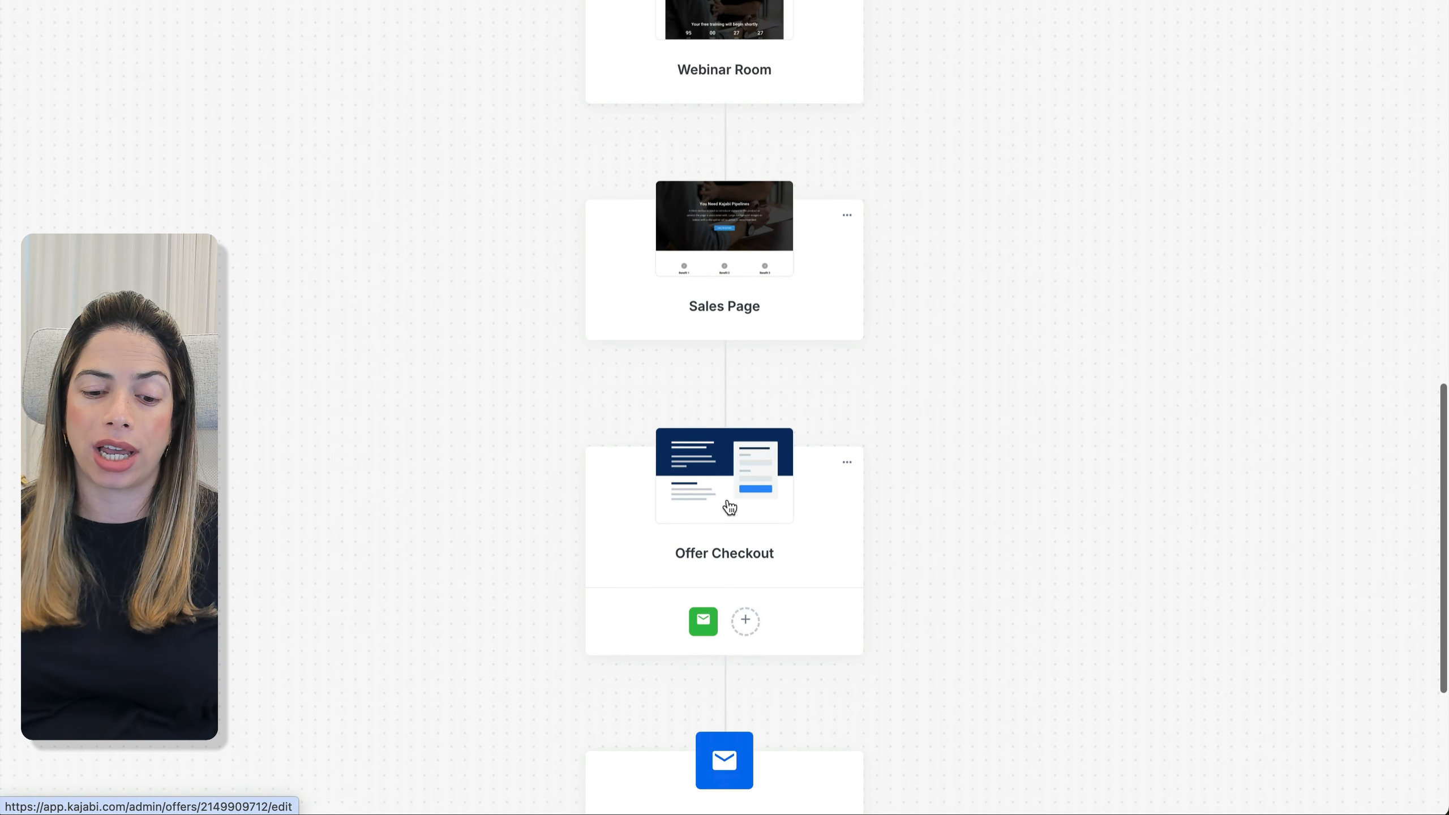
mouse_move(711, 631)
scroll(711, 633, "down", 4)
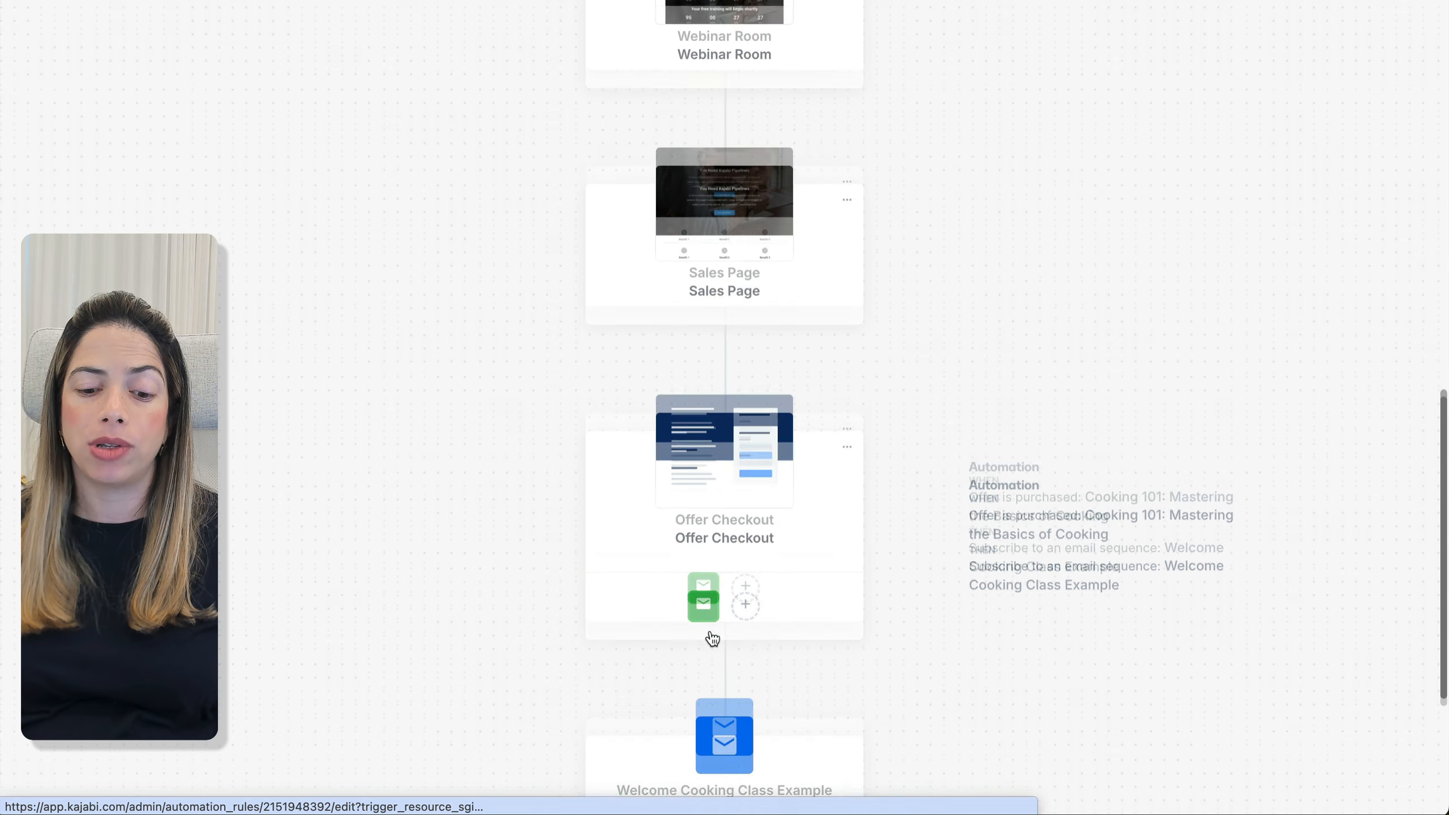
scroll(701, 659, "up", 2)
scroll(701, 663, "up", 10)
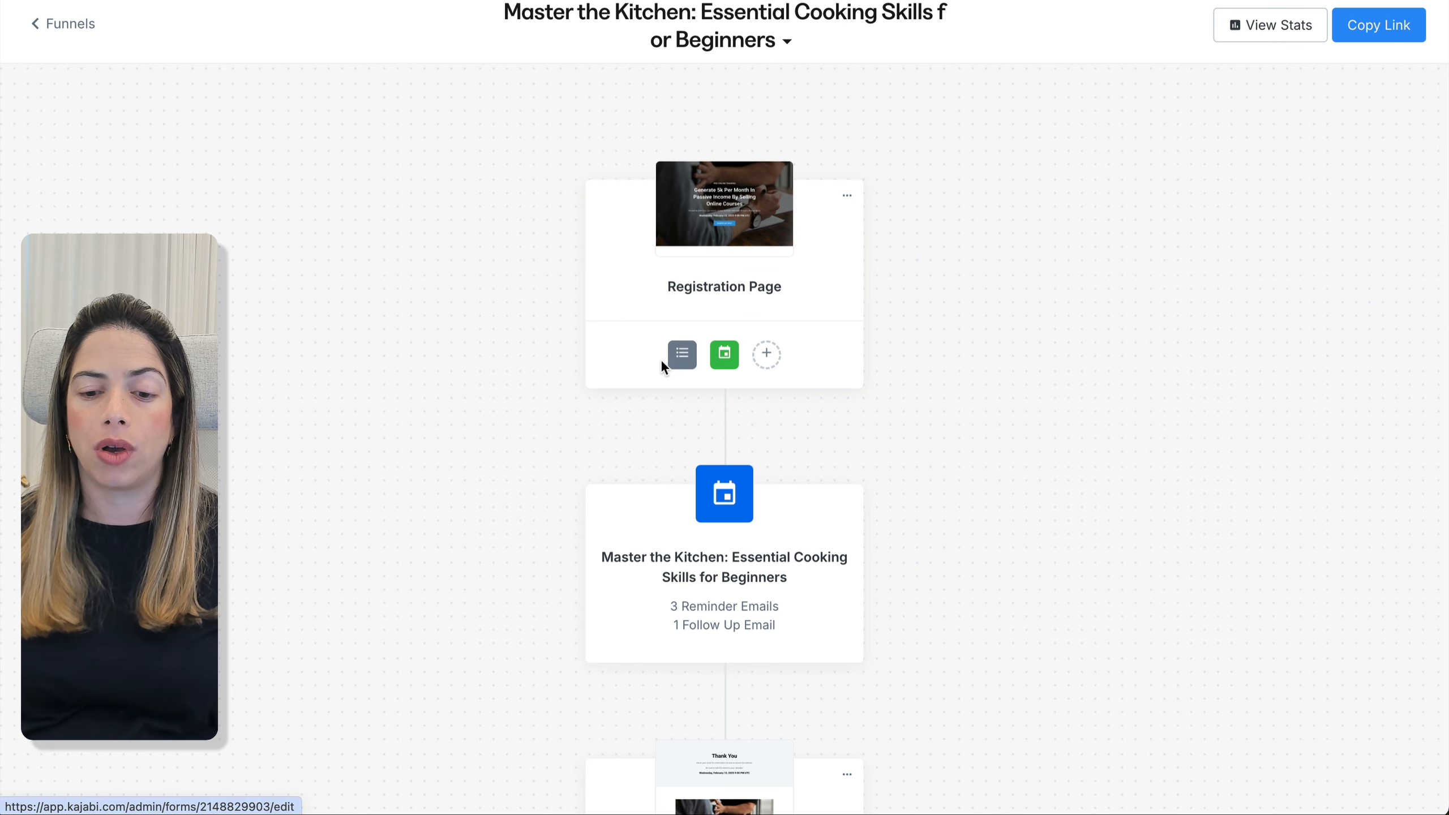
Switch the registration page's sign-up form to single opt-in
left_click(679, 364)
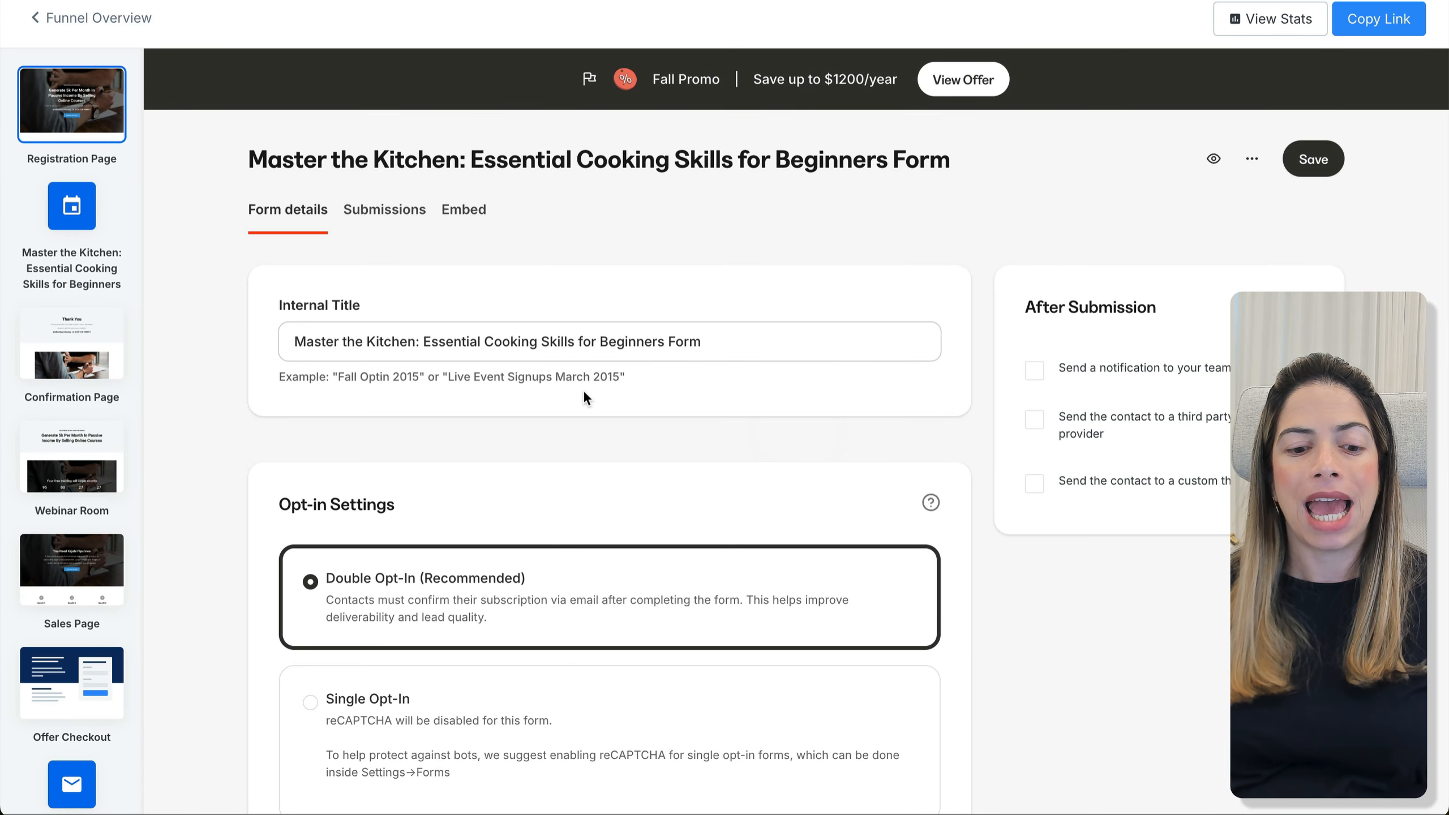
scroll(474, 628, "down", 3)
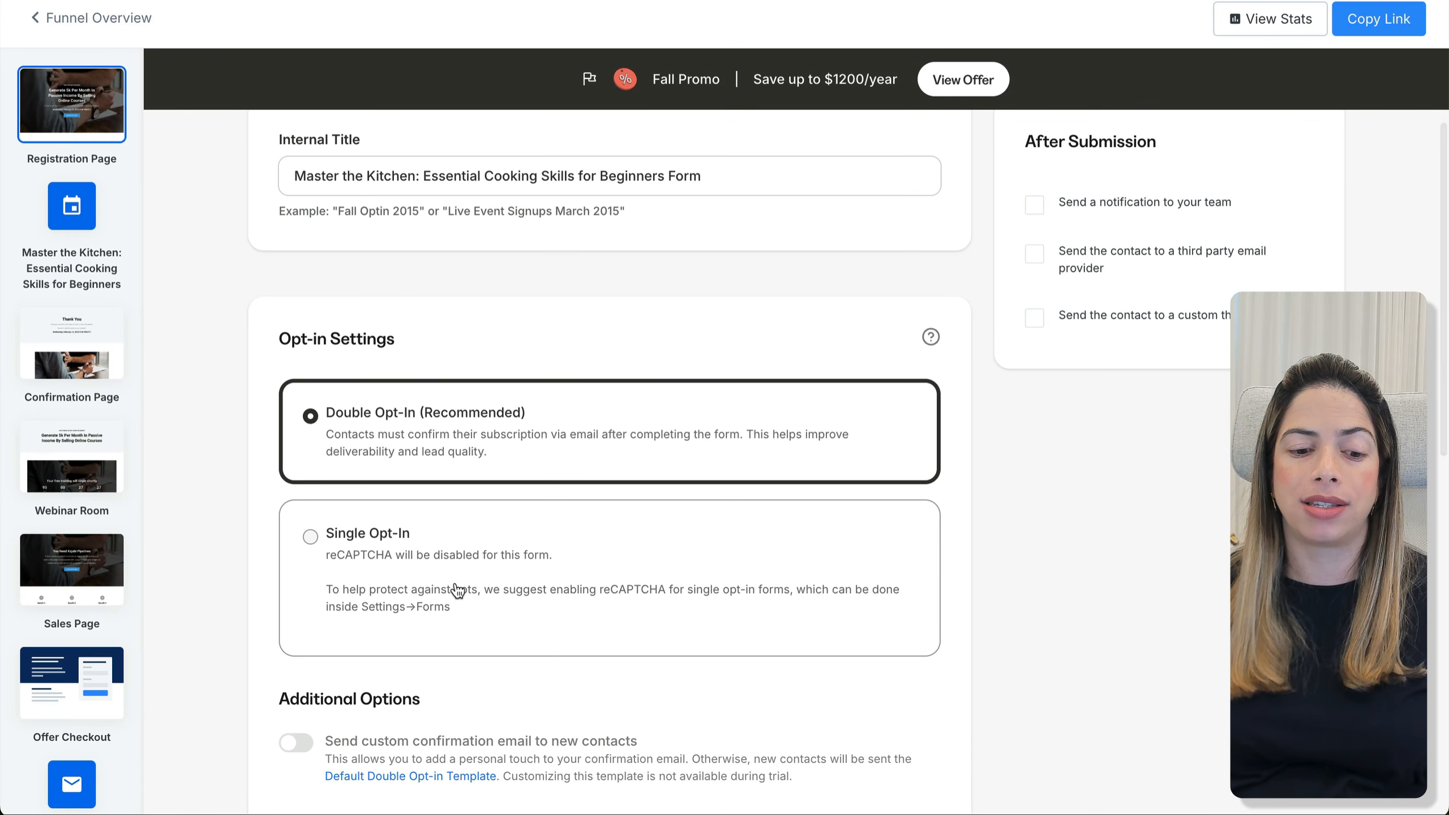
left_click(458, 591)
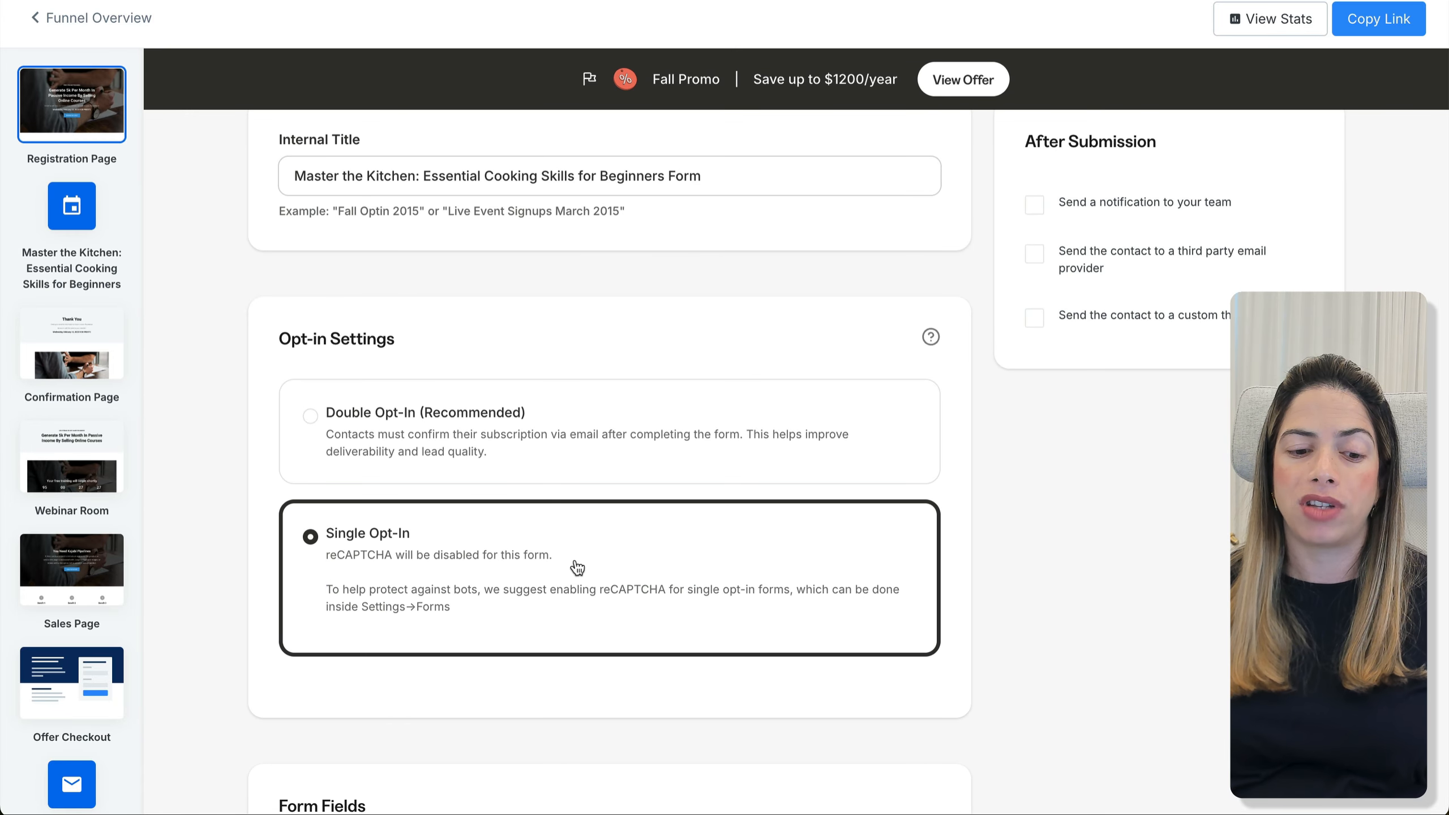
scroll(576, 566, "down", 5)
Add a required Checkbox field titled with the email-list consent sentence
left_click(377, 568)
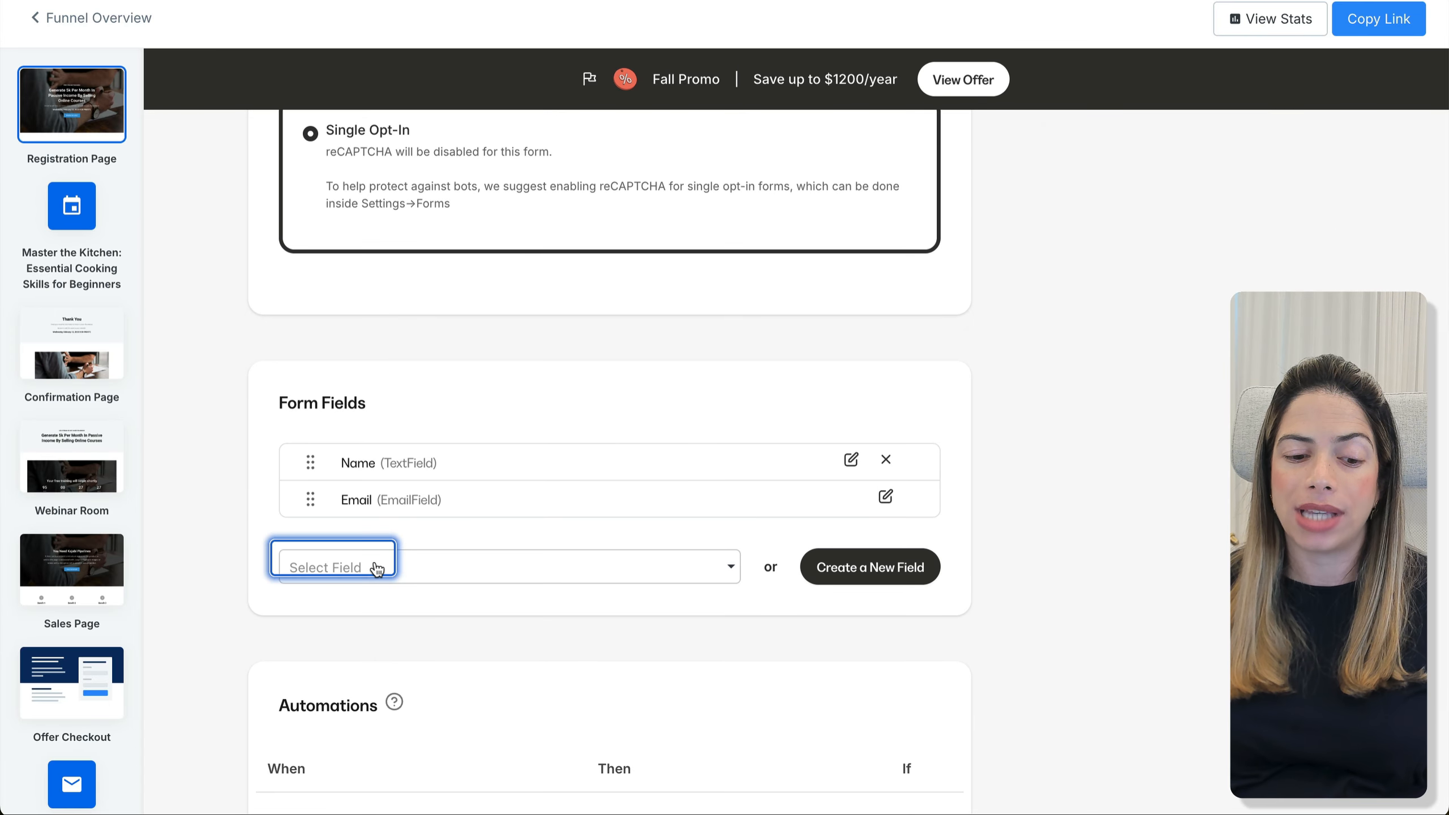
left_click(848, 567)
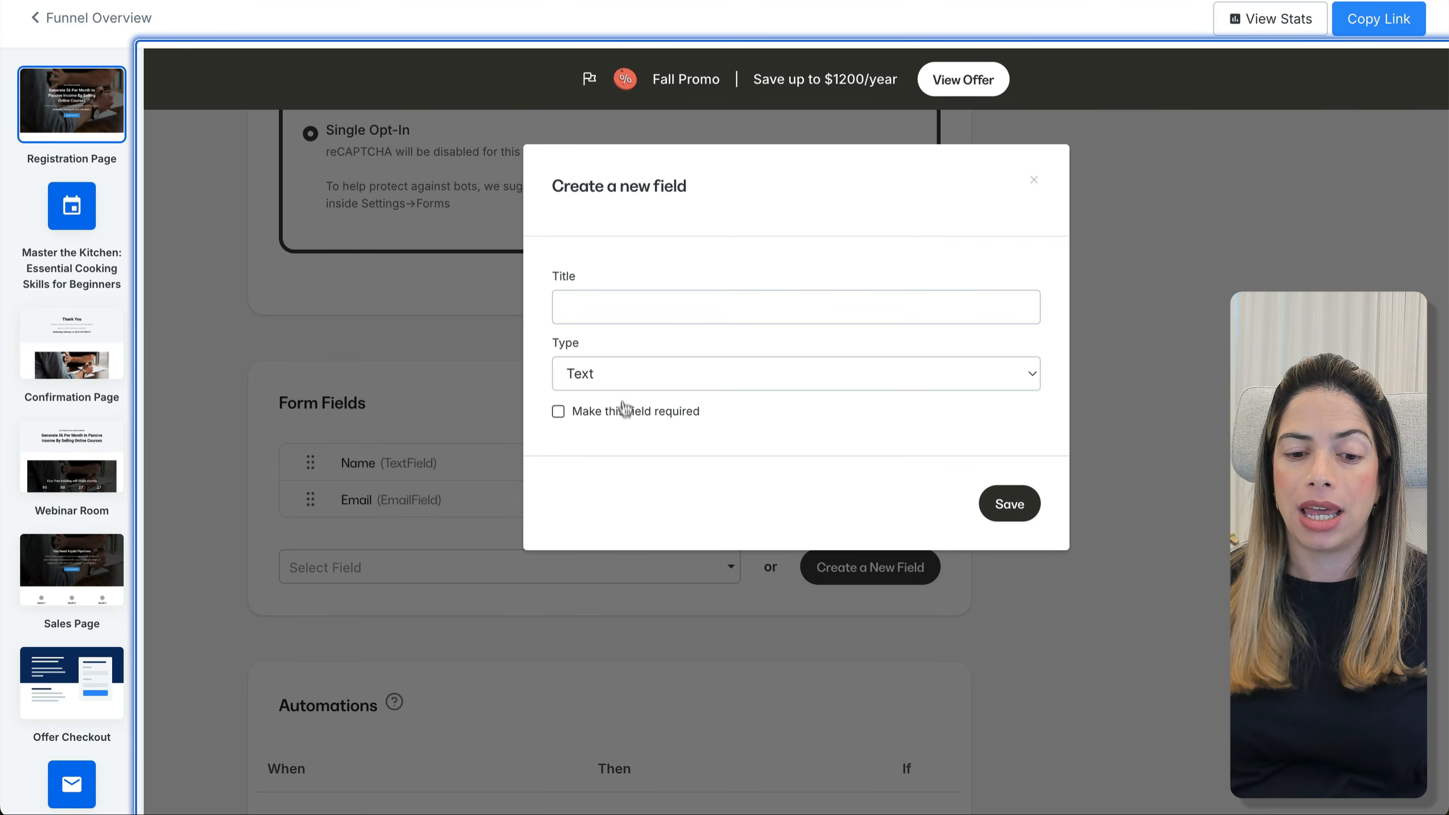
left_click(621, 381)
left_click(632, 465)
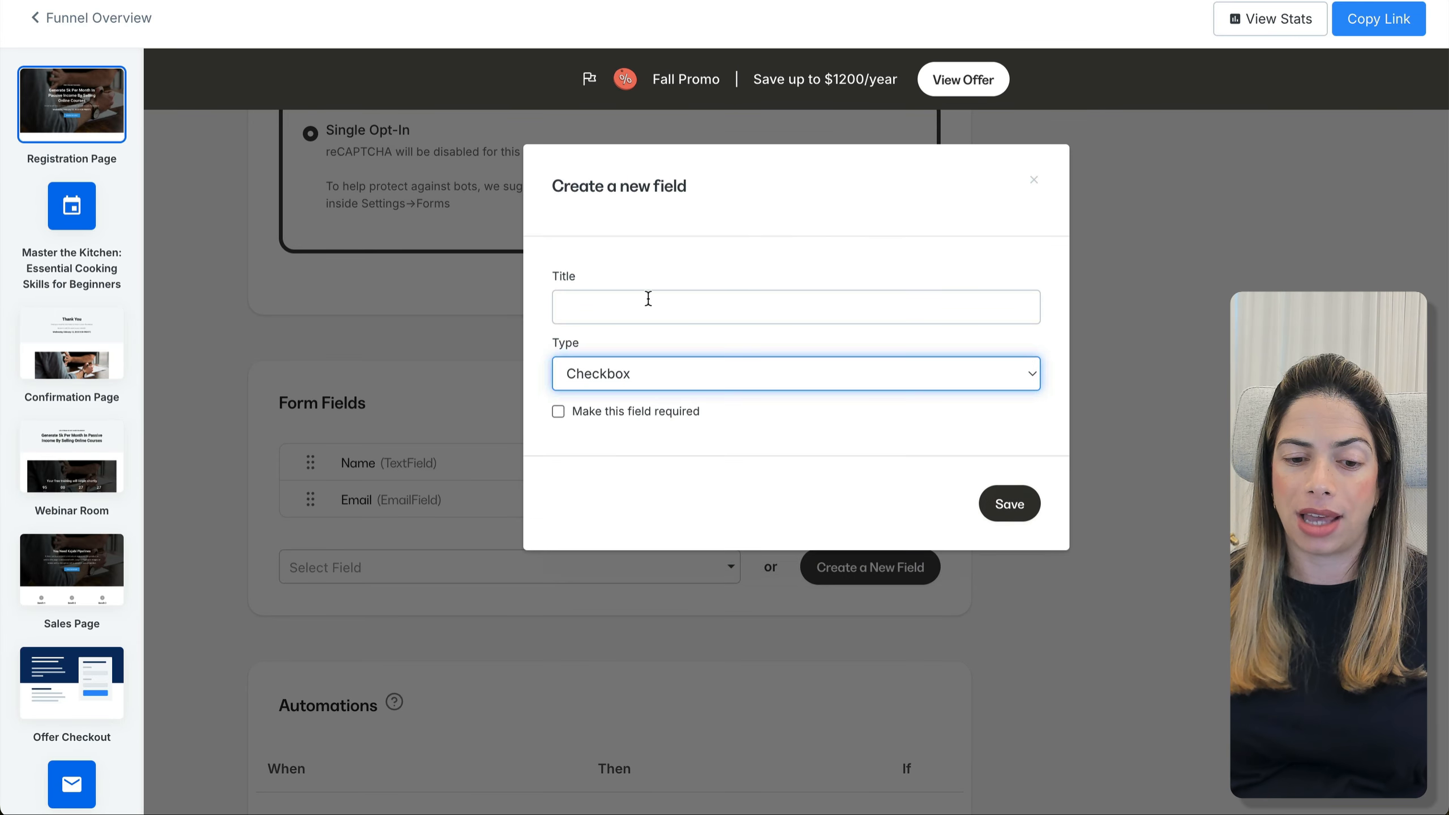
left_click(649, 301)
type("I u")
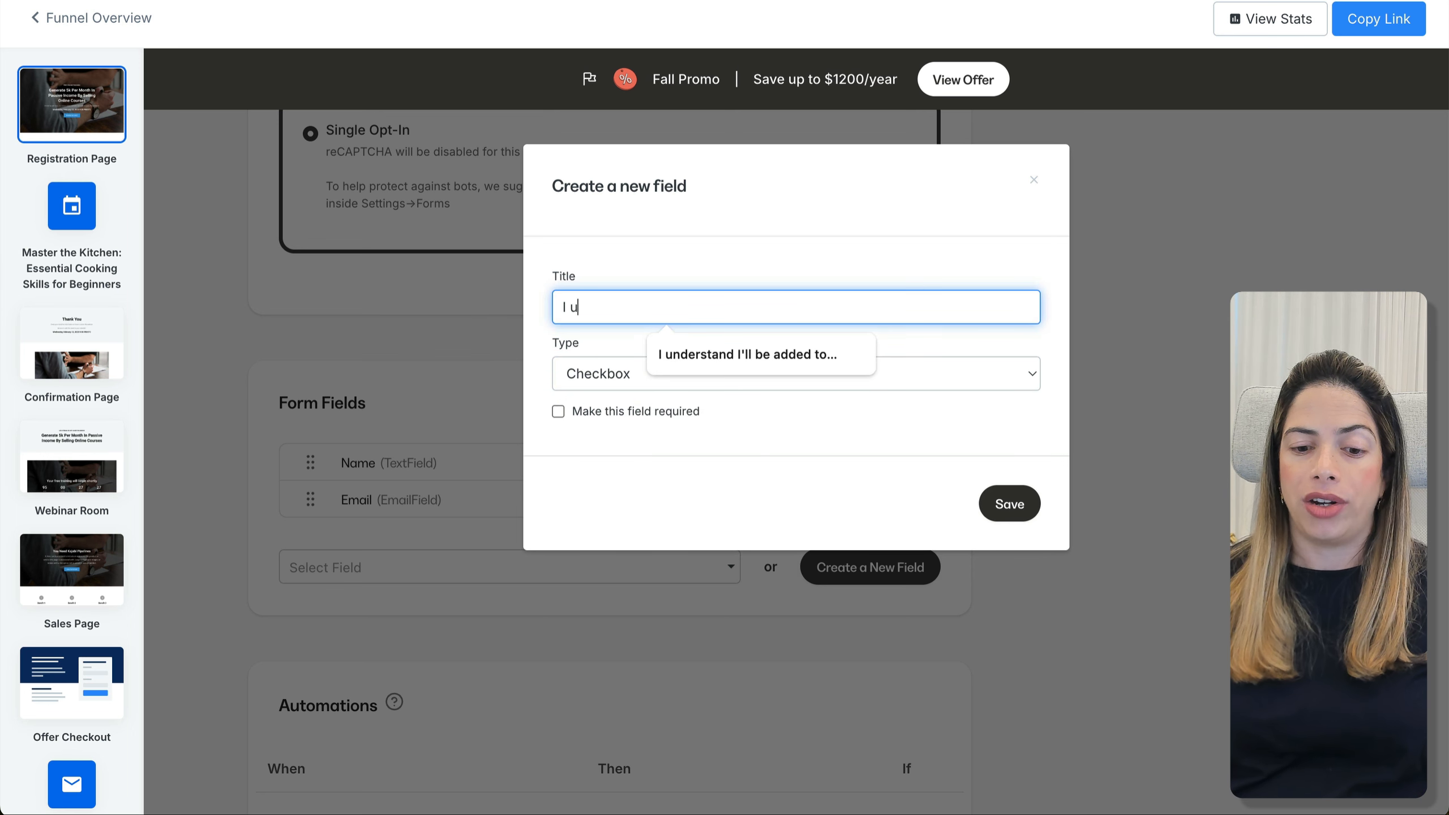
left_click(752, 352)
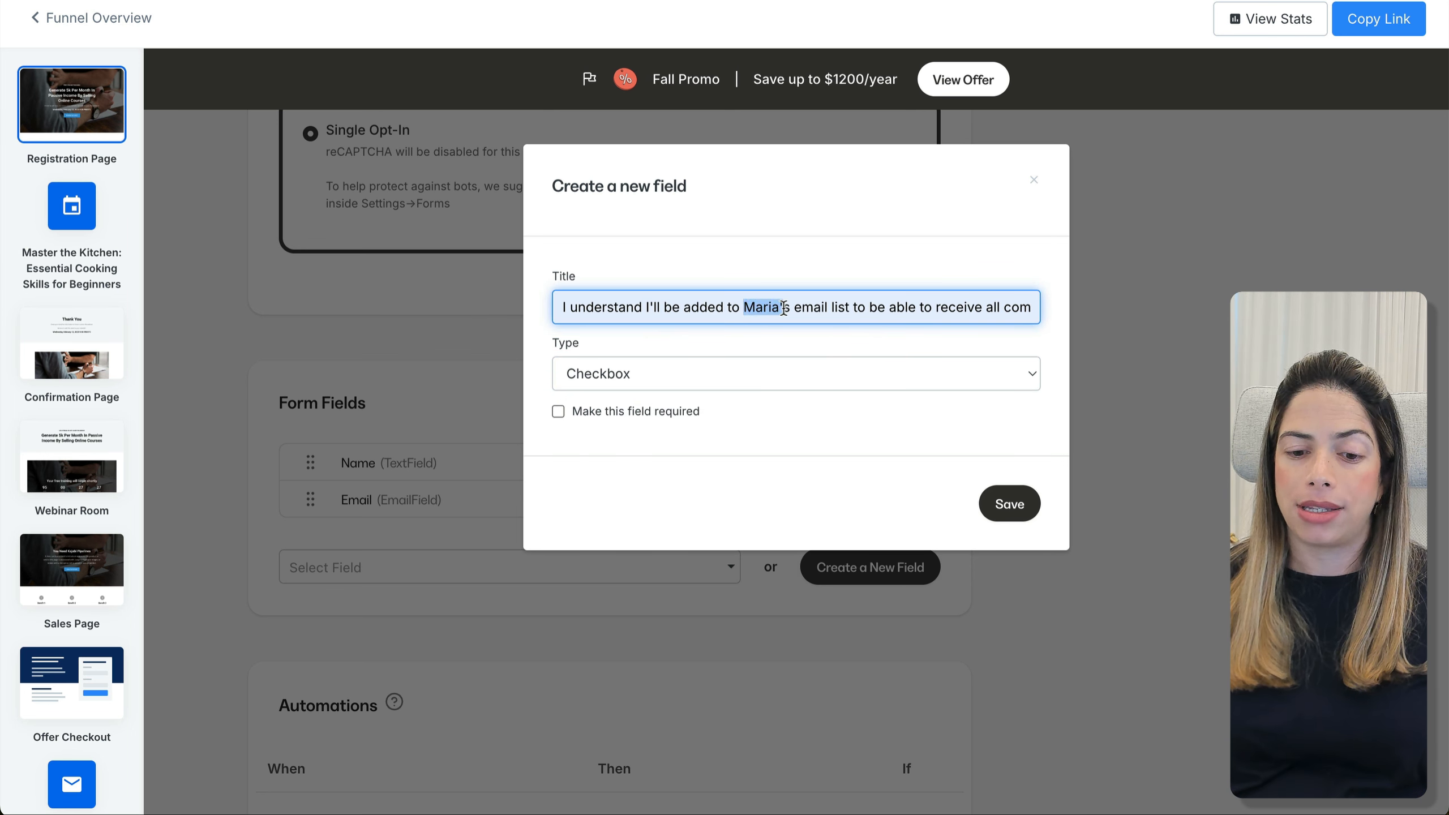
type("your")
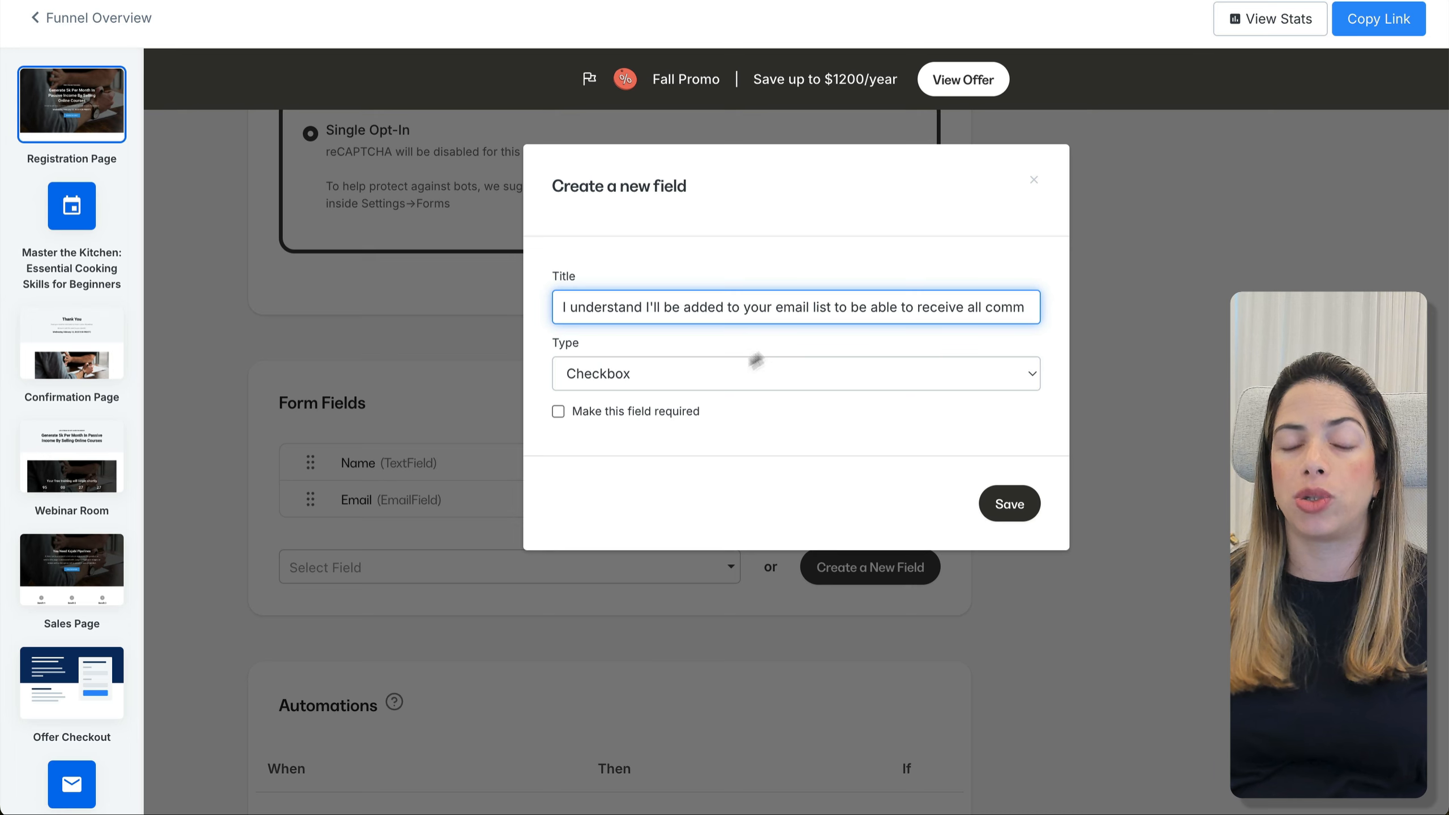
left_click(560, 414)
left_click(1031, 504)
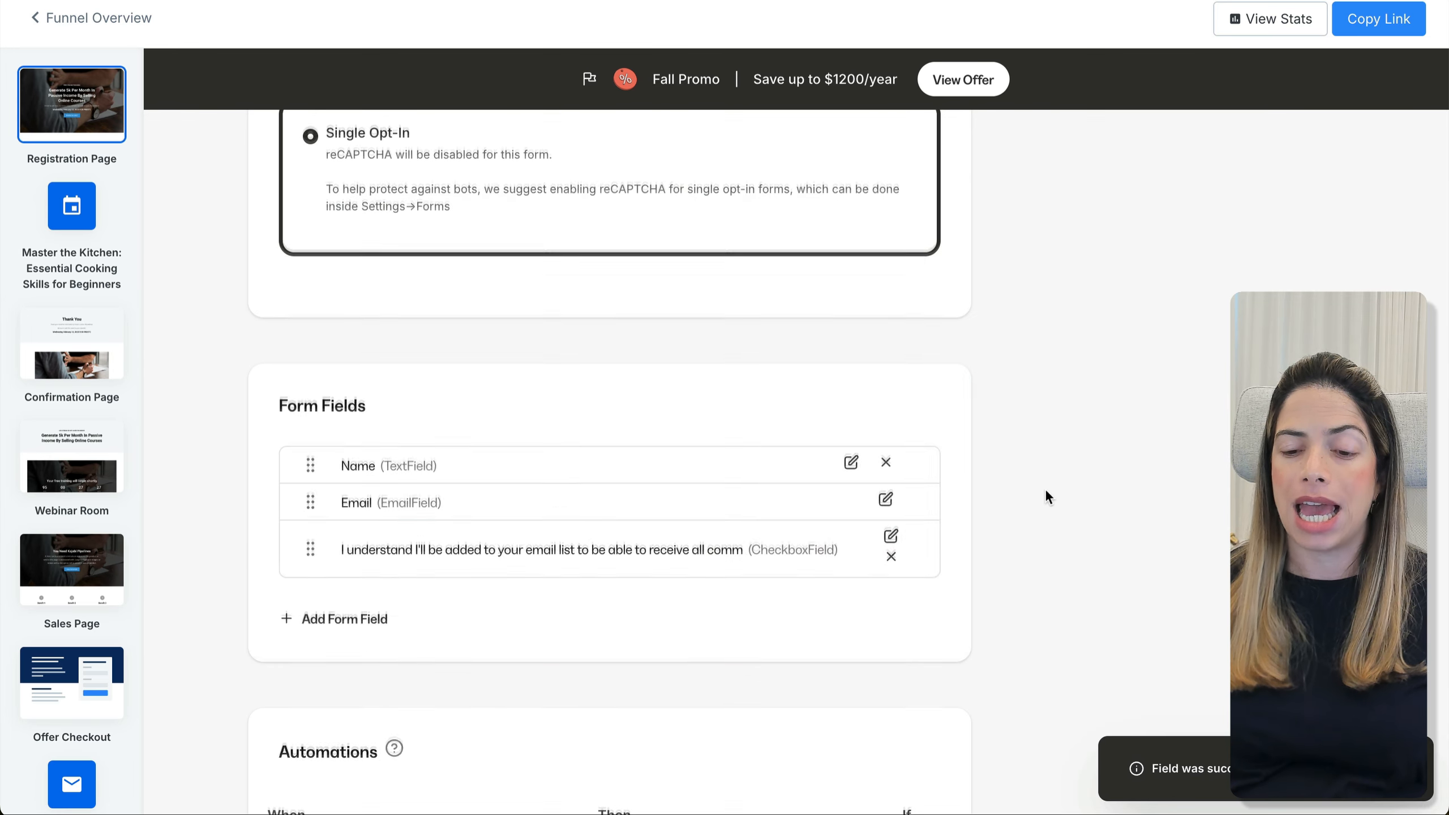
Send submission notifications to the team's e-mail address and save the form settings
scroll(1045, 488, "up", 10)
left_click(1033, 370)
left_click(1067, 408)
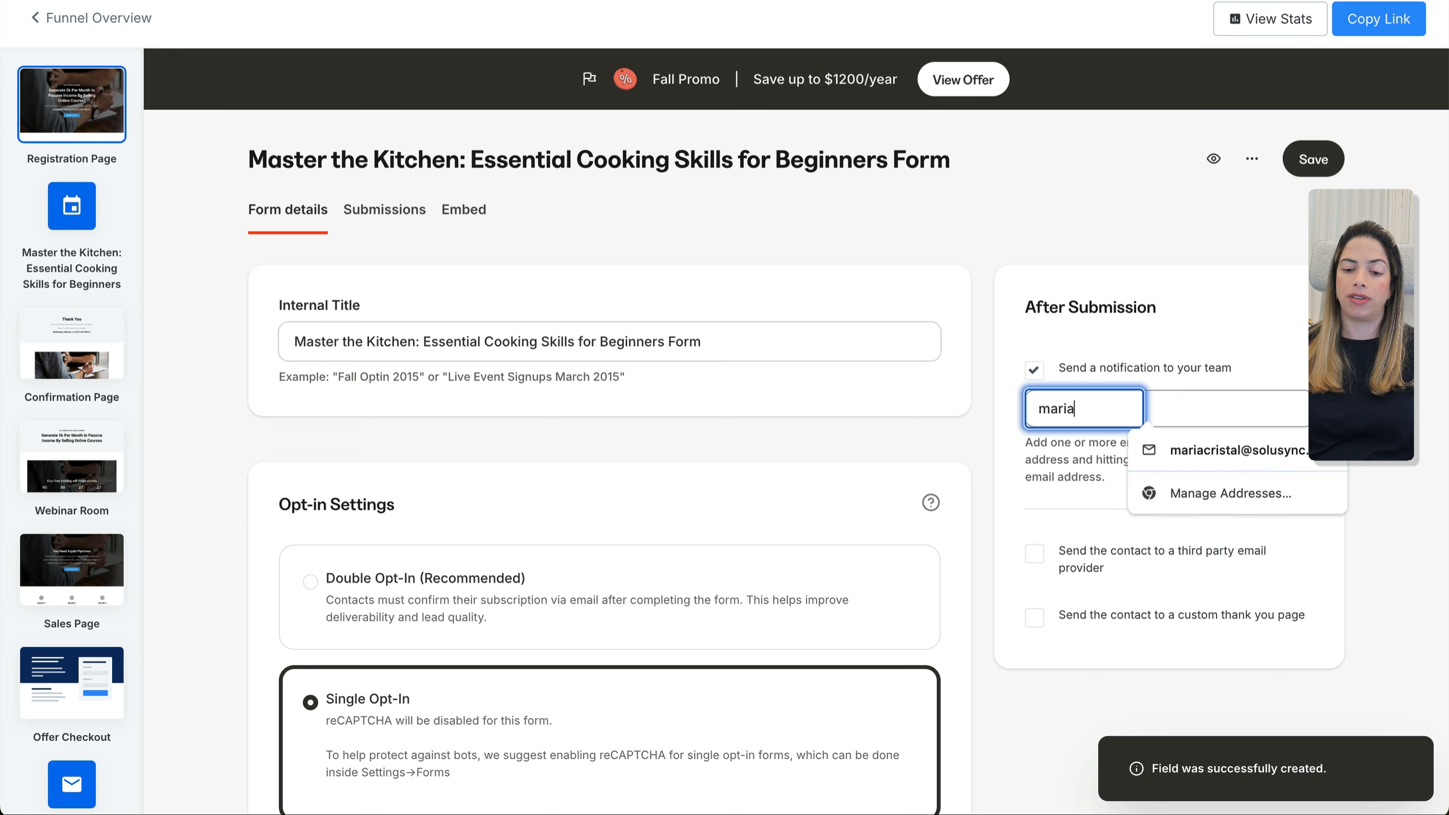
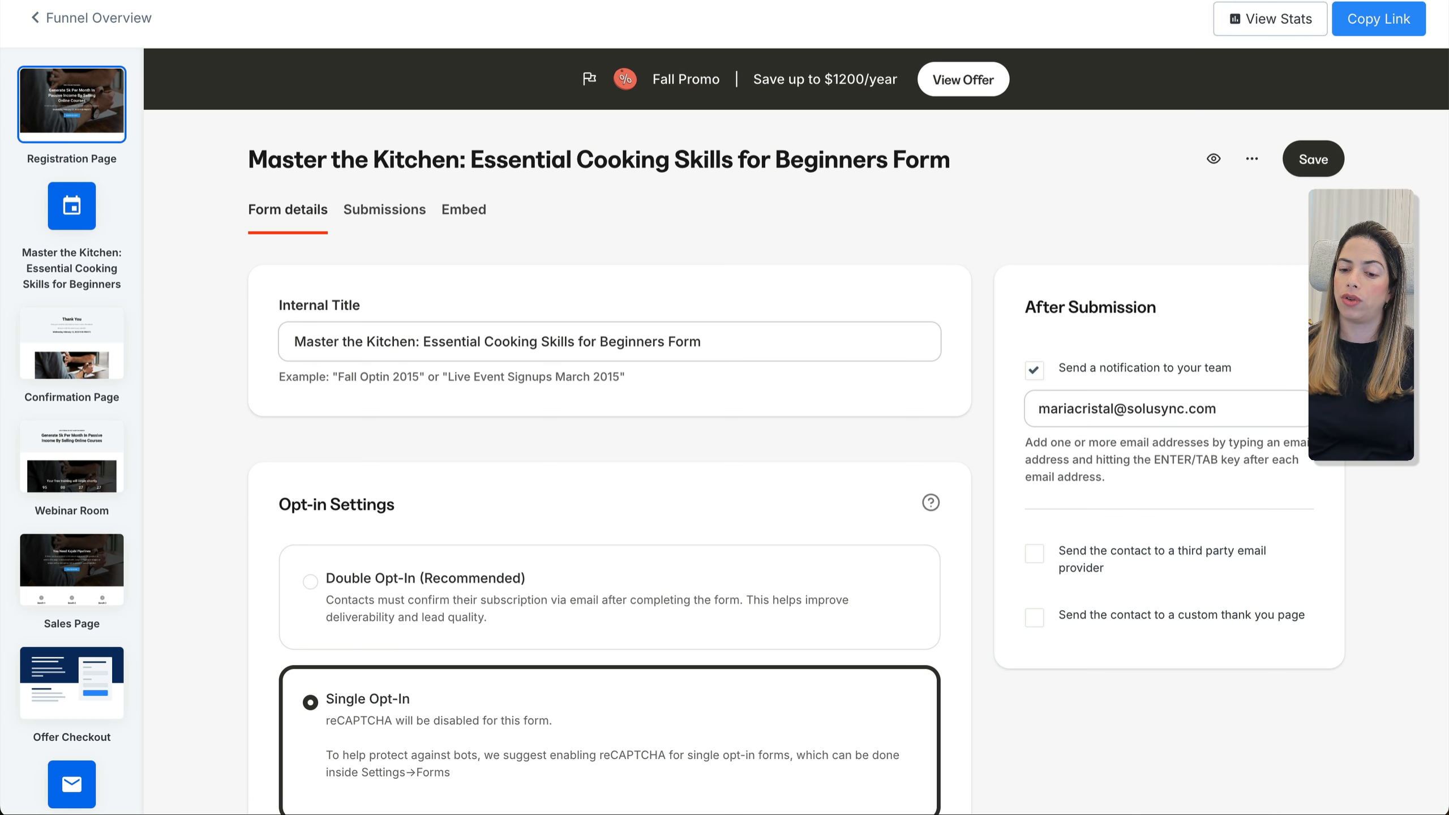
left_click(1237, 396)
key("Return")
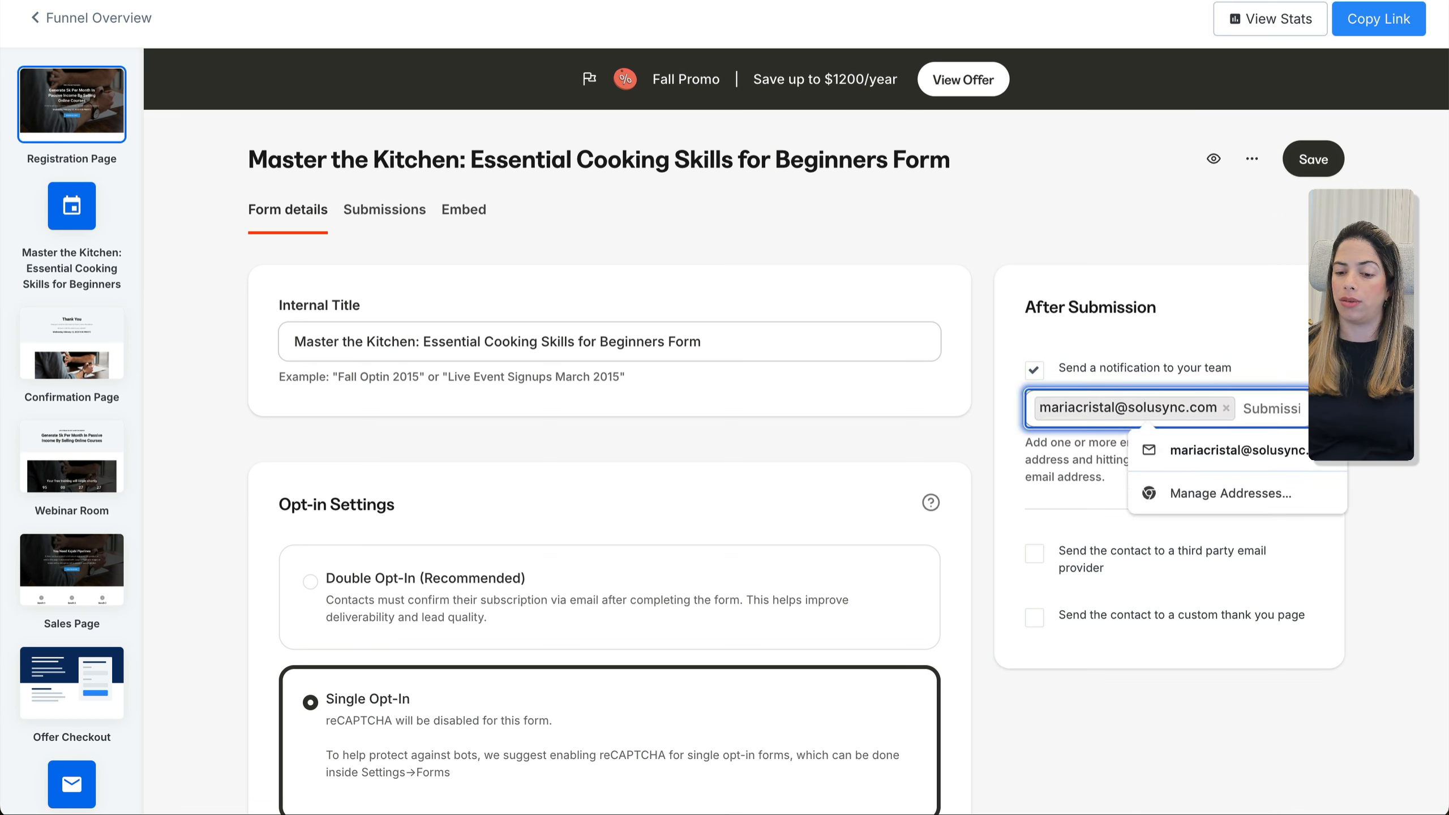
left_click(1314, 158)
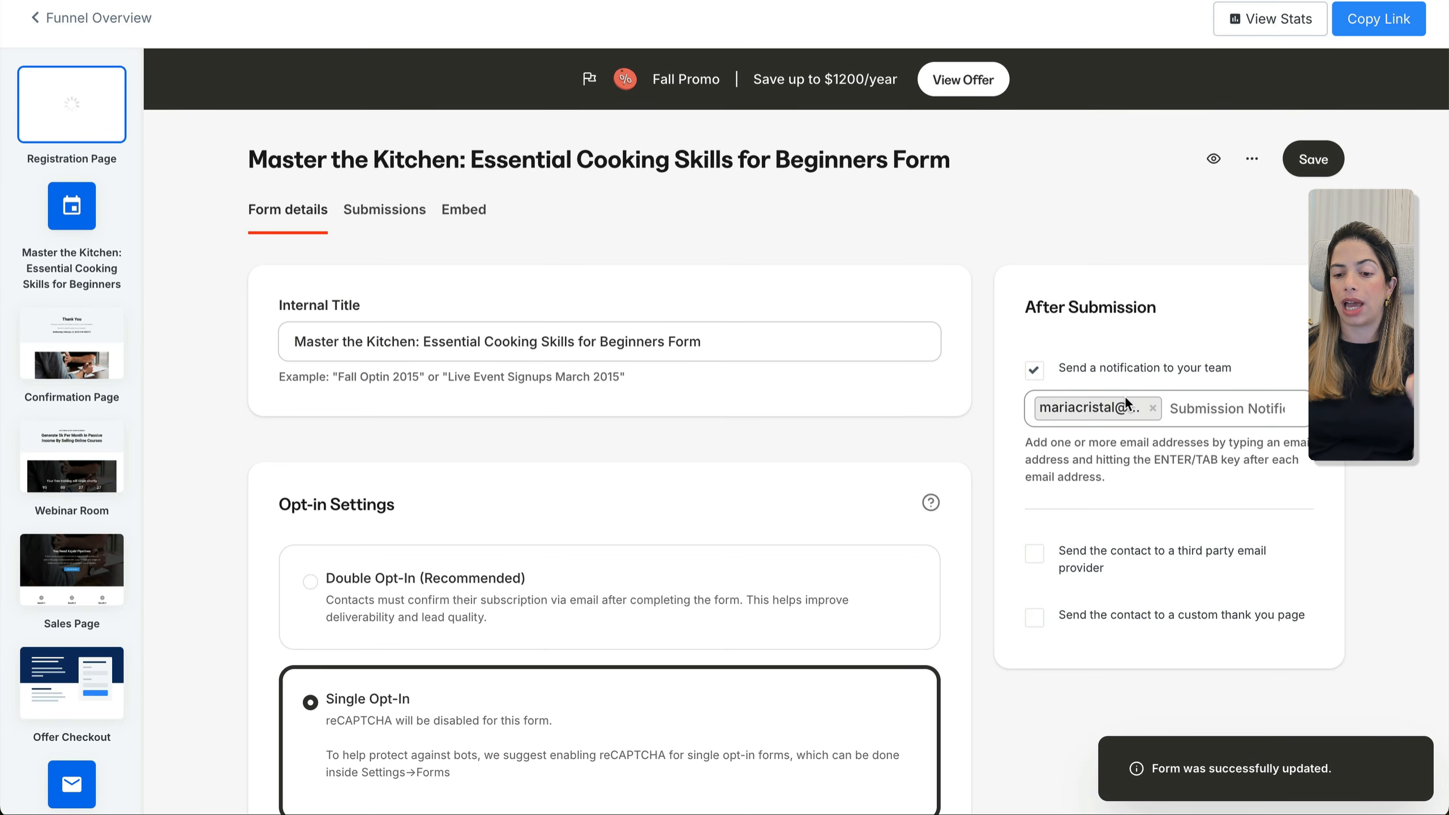
scroll(750, 605, "down", 5)
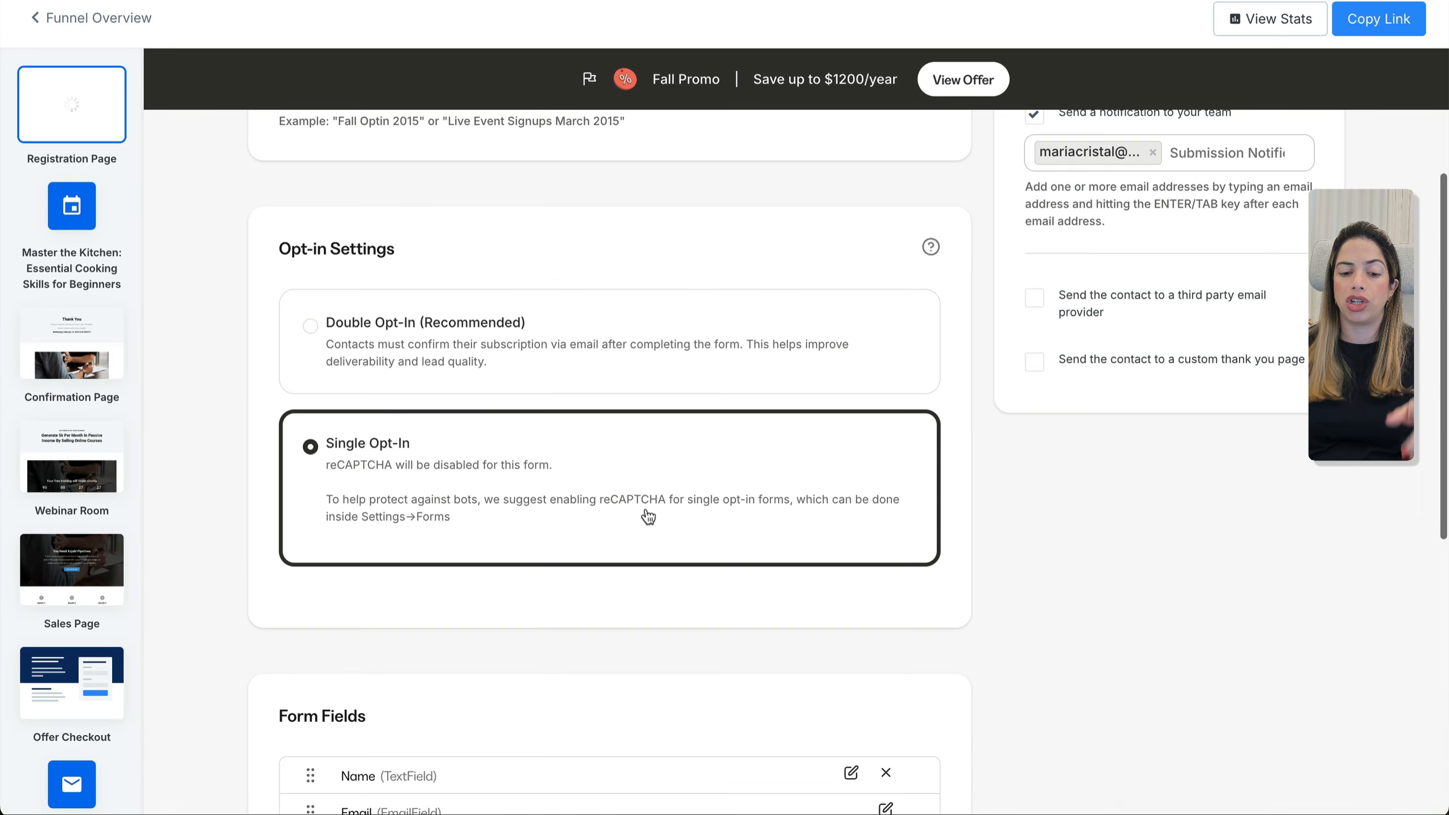
scroll(648, 514, "down", 5)
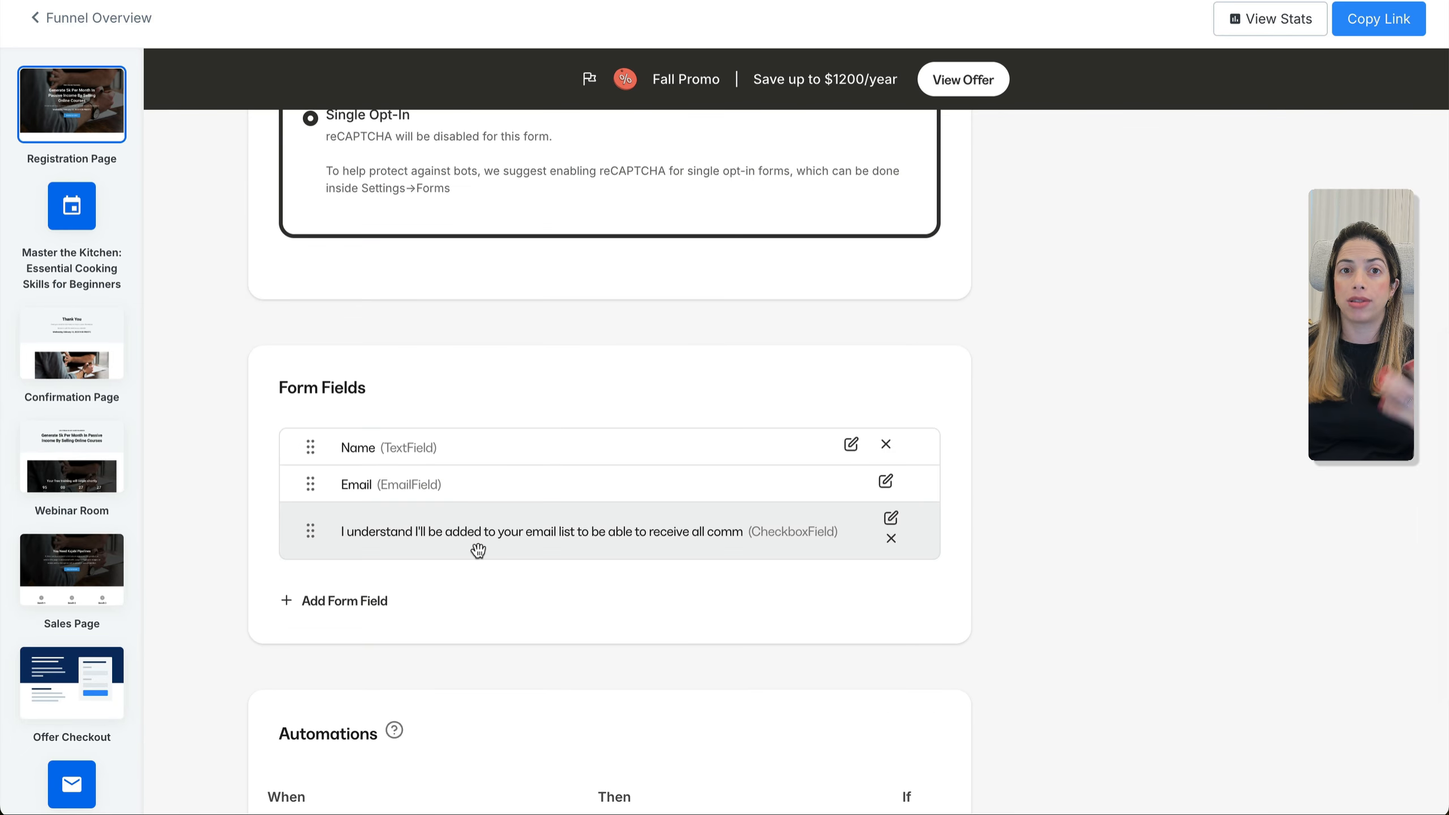
scroll(578, 666, "down", 4)
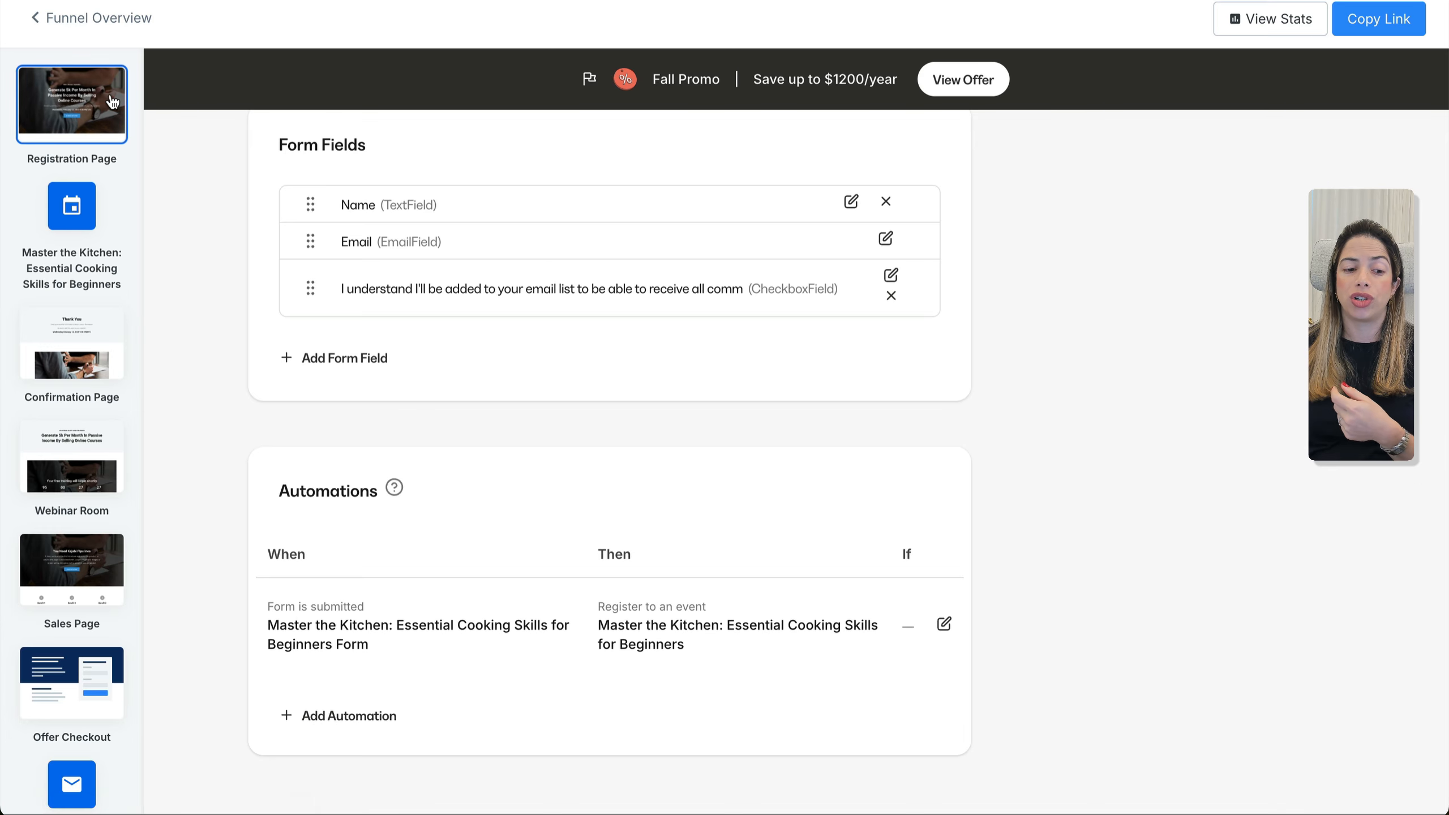
left_click(64, 28)
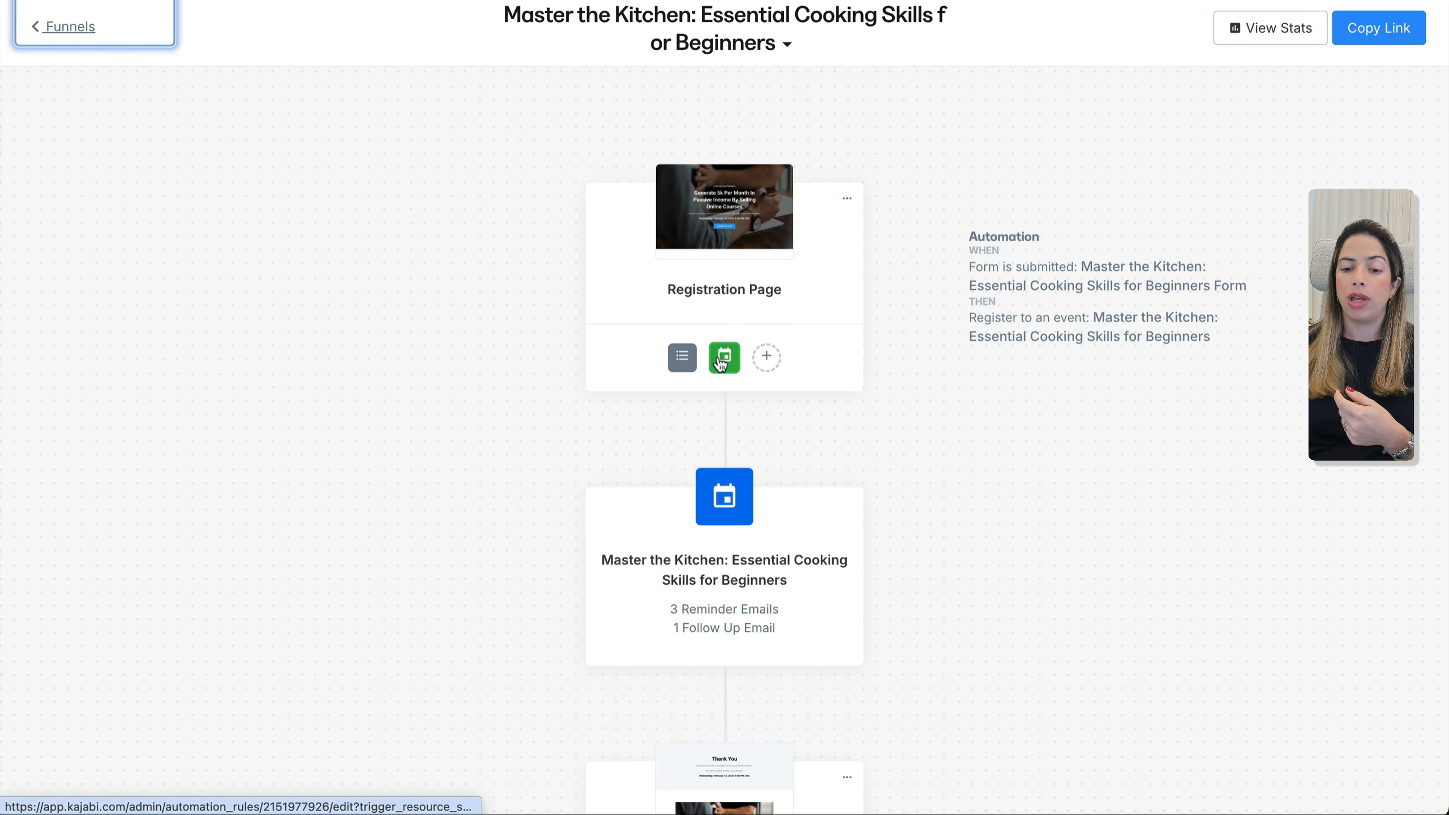
Inspect the 'Congrats, you're registered!' email's time and special link, then leave it unsaved
left_click(722, 499)
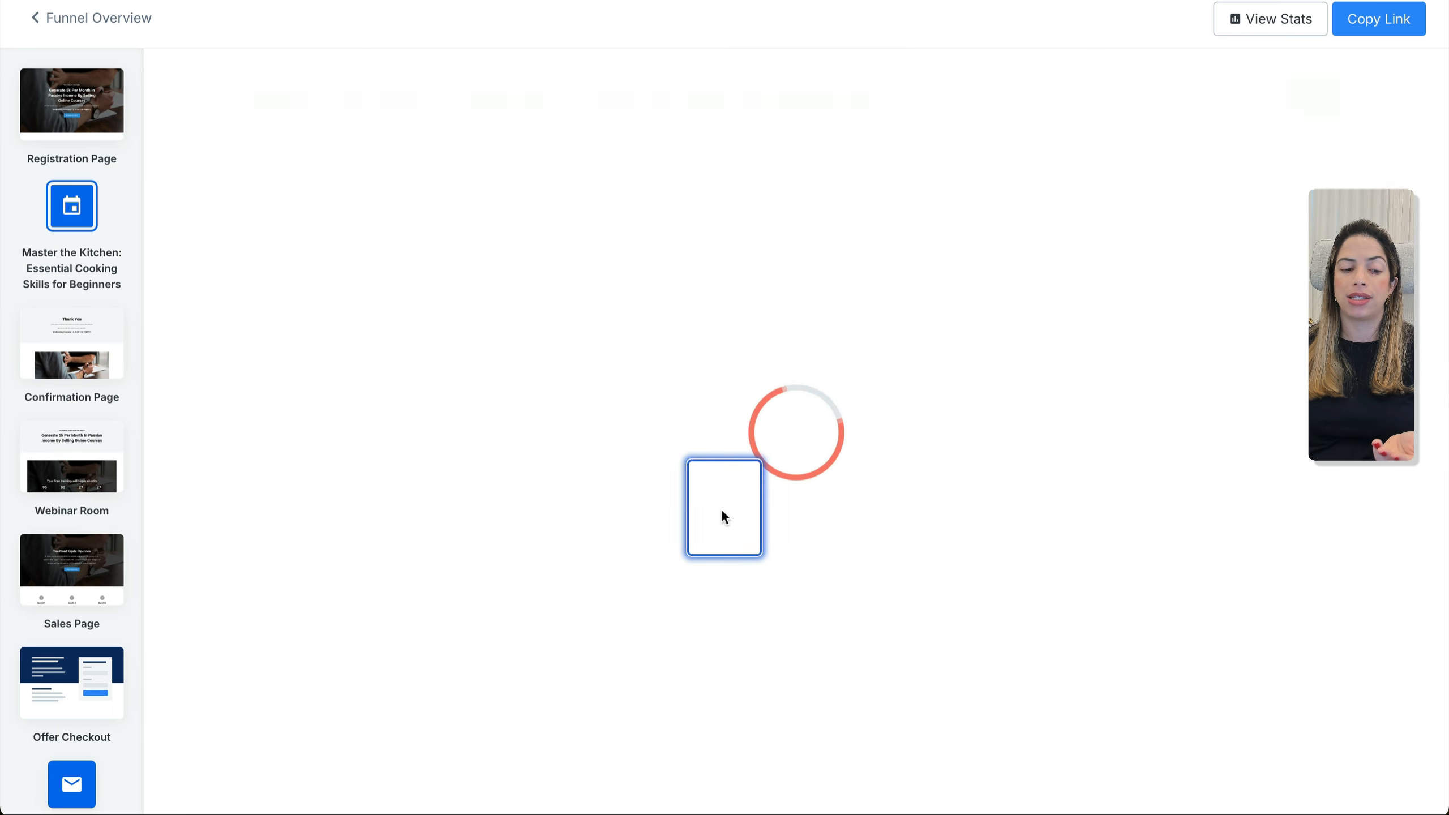
scroll(614, 405, "down", 2)
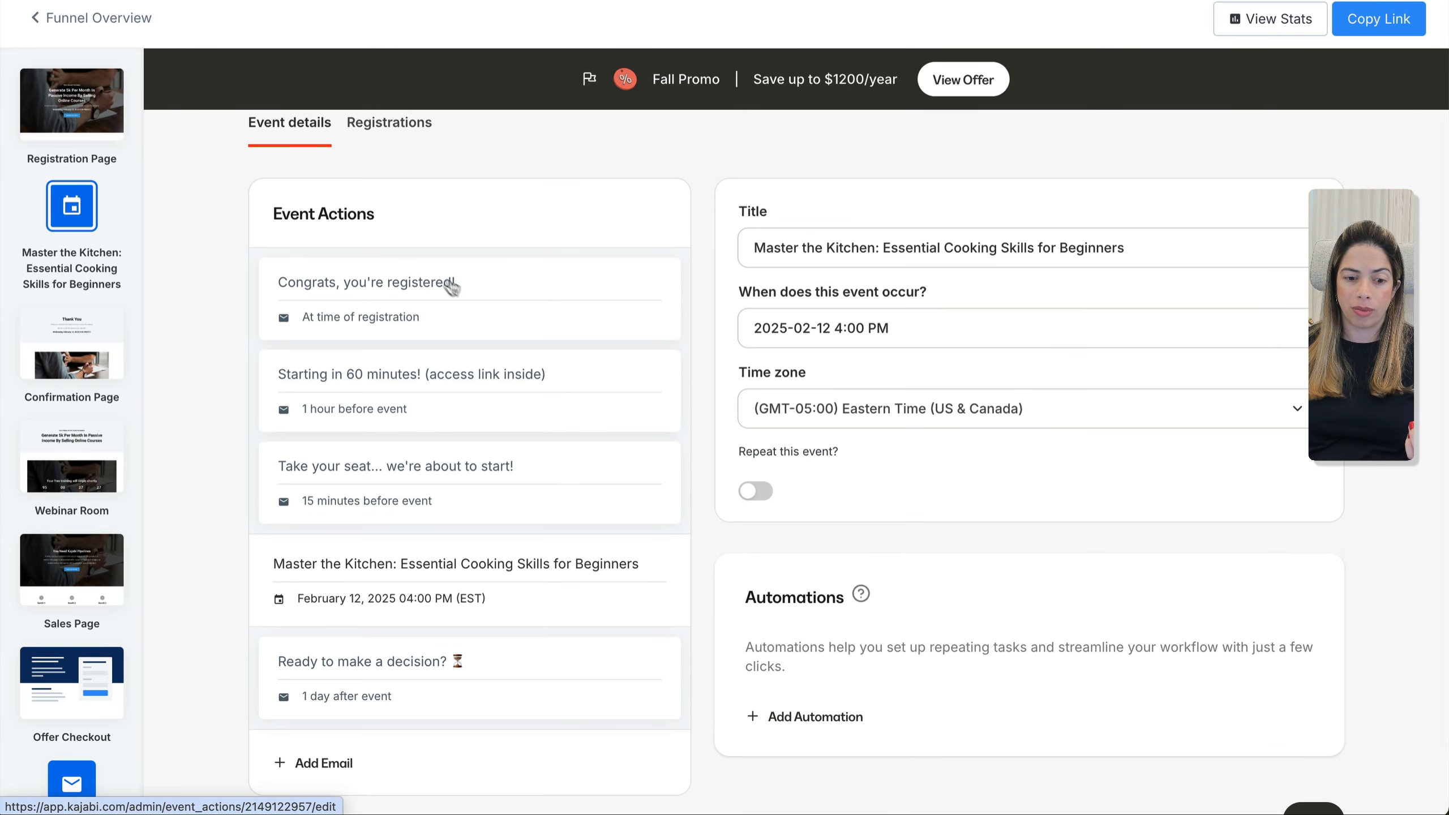
left_click(443, 281)
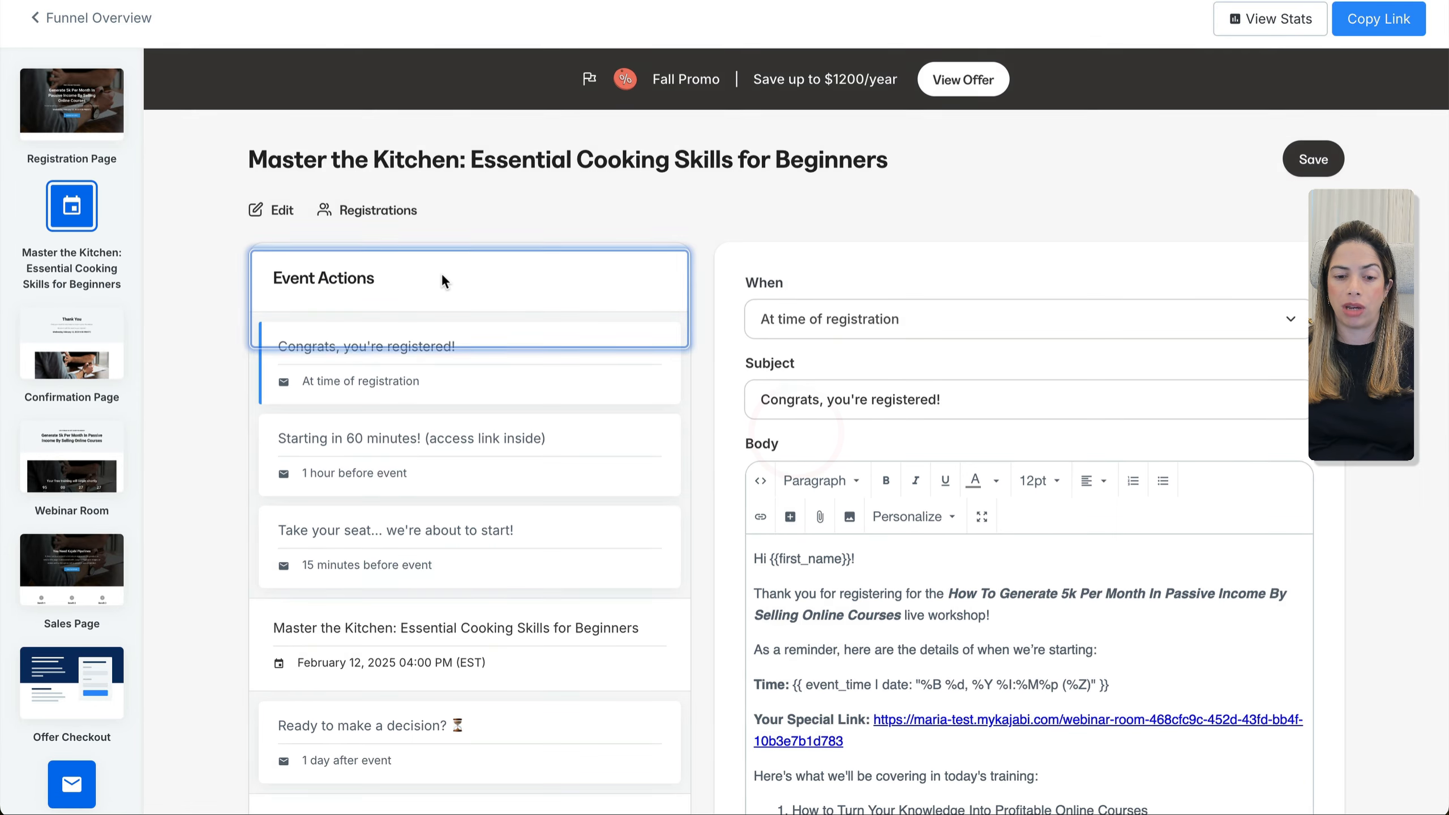
scroll(929, 403, "down", 3)
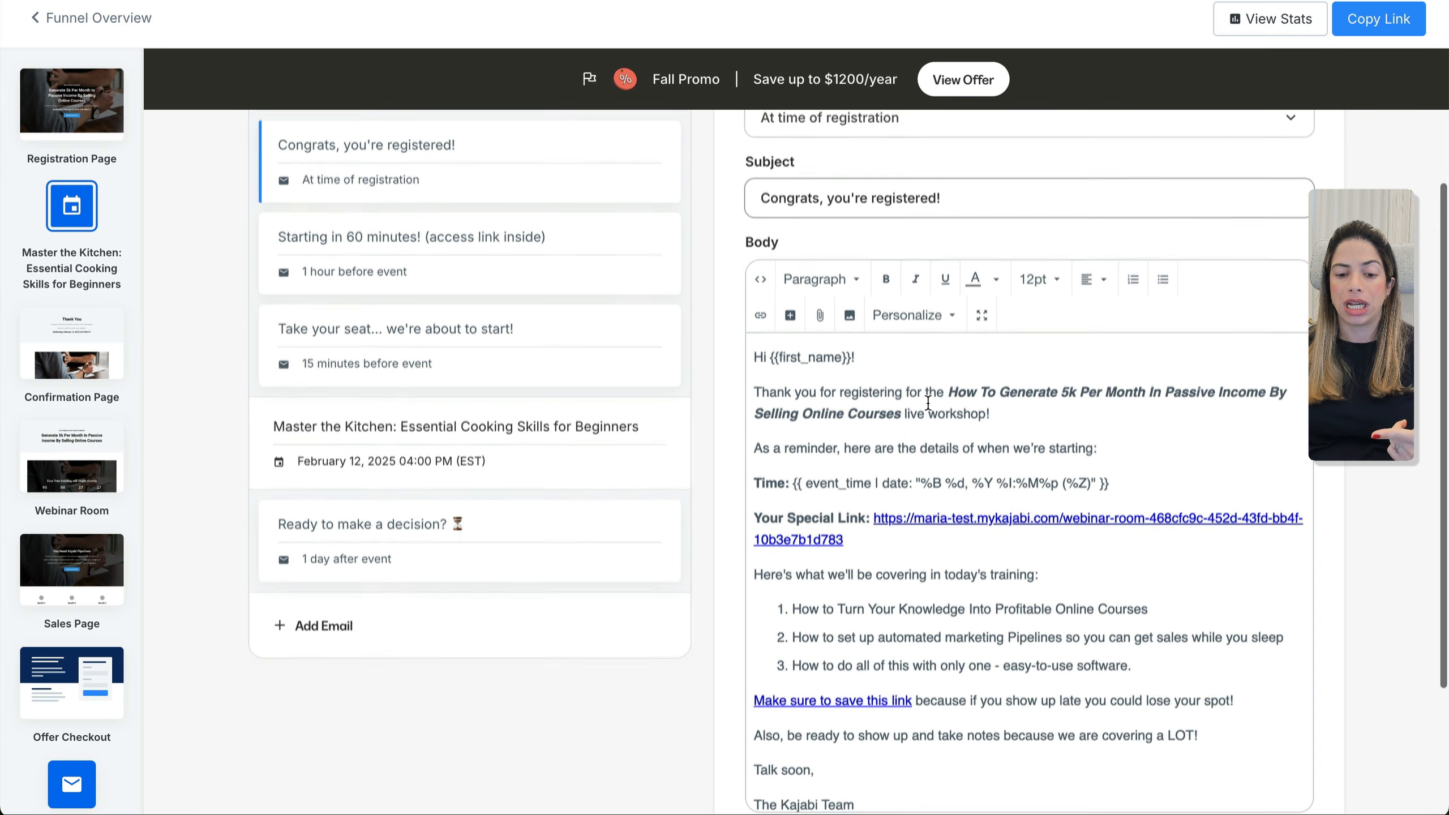
left_click_drag(790, 481, 1075, 485)
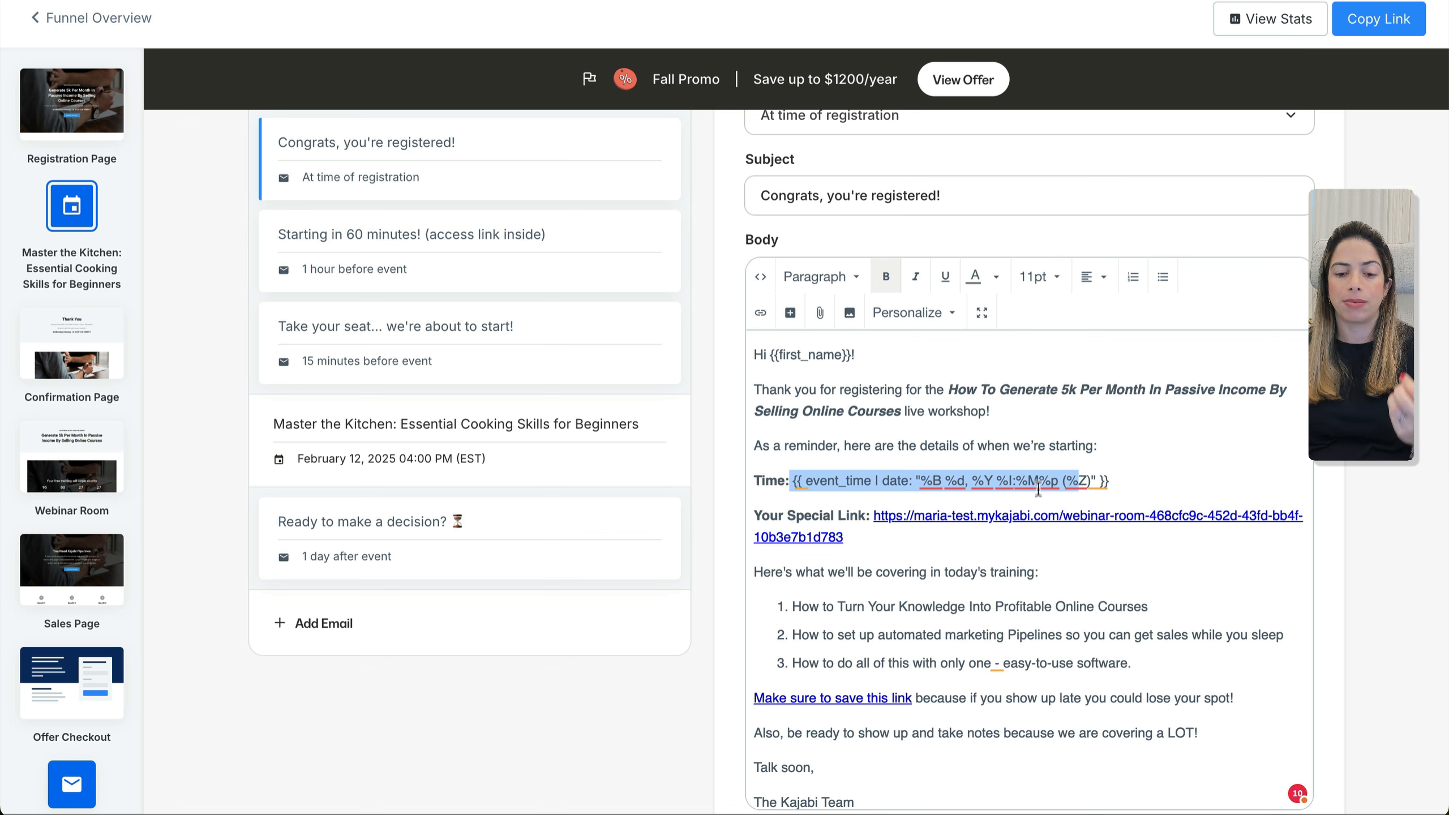
left_click_drag(1109, 481, 809, 480)
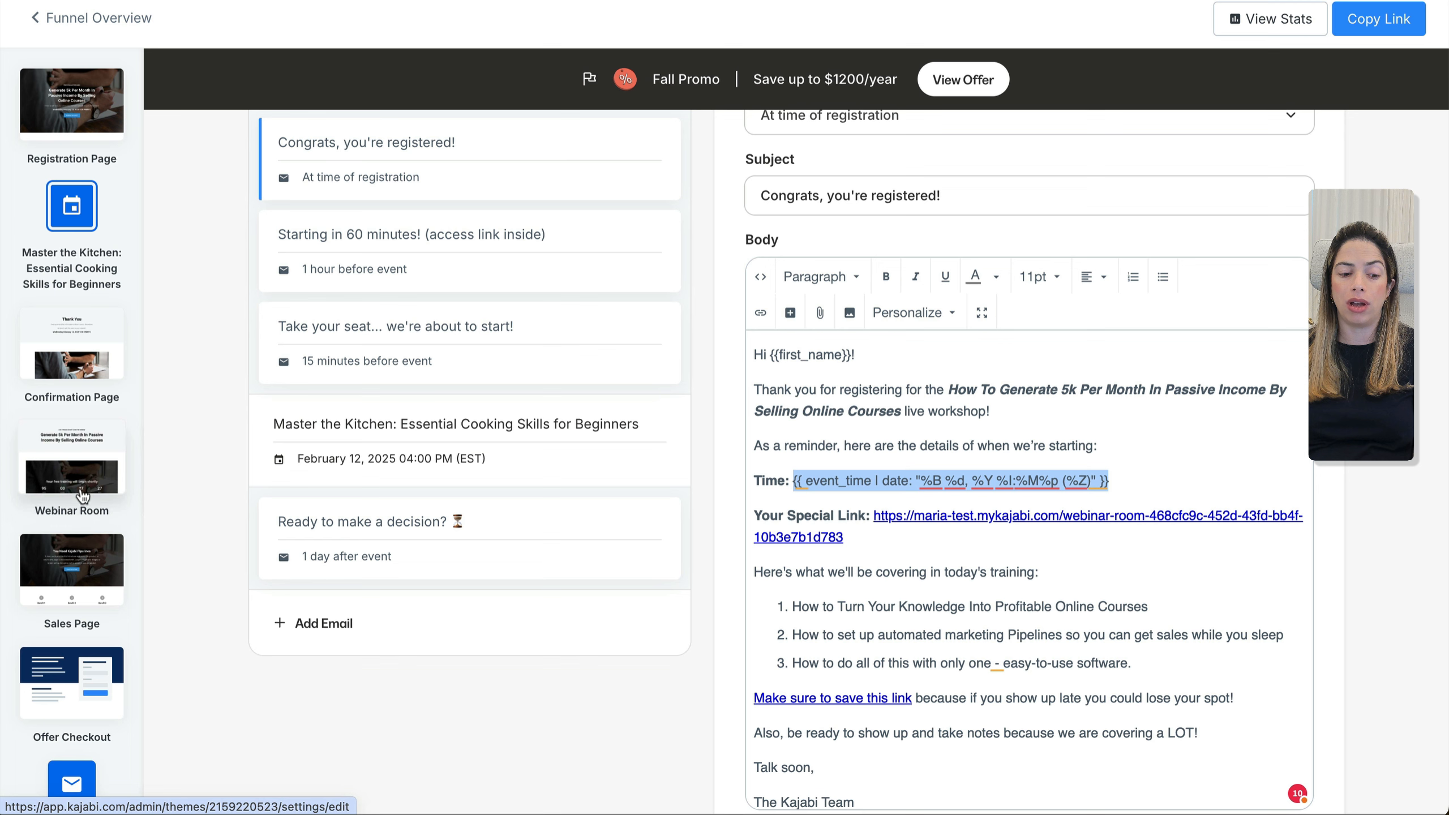
left_click_drag(845, 537, 876, 517)
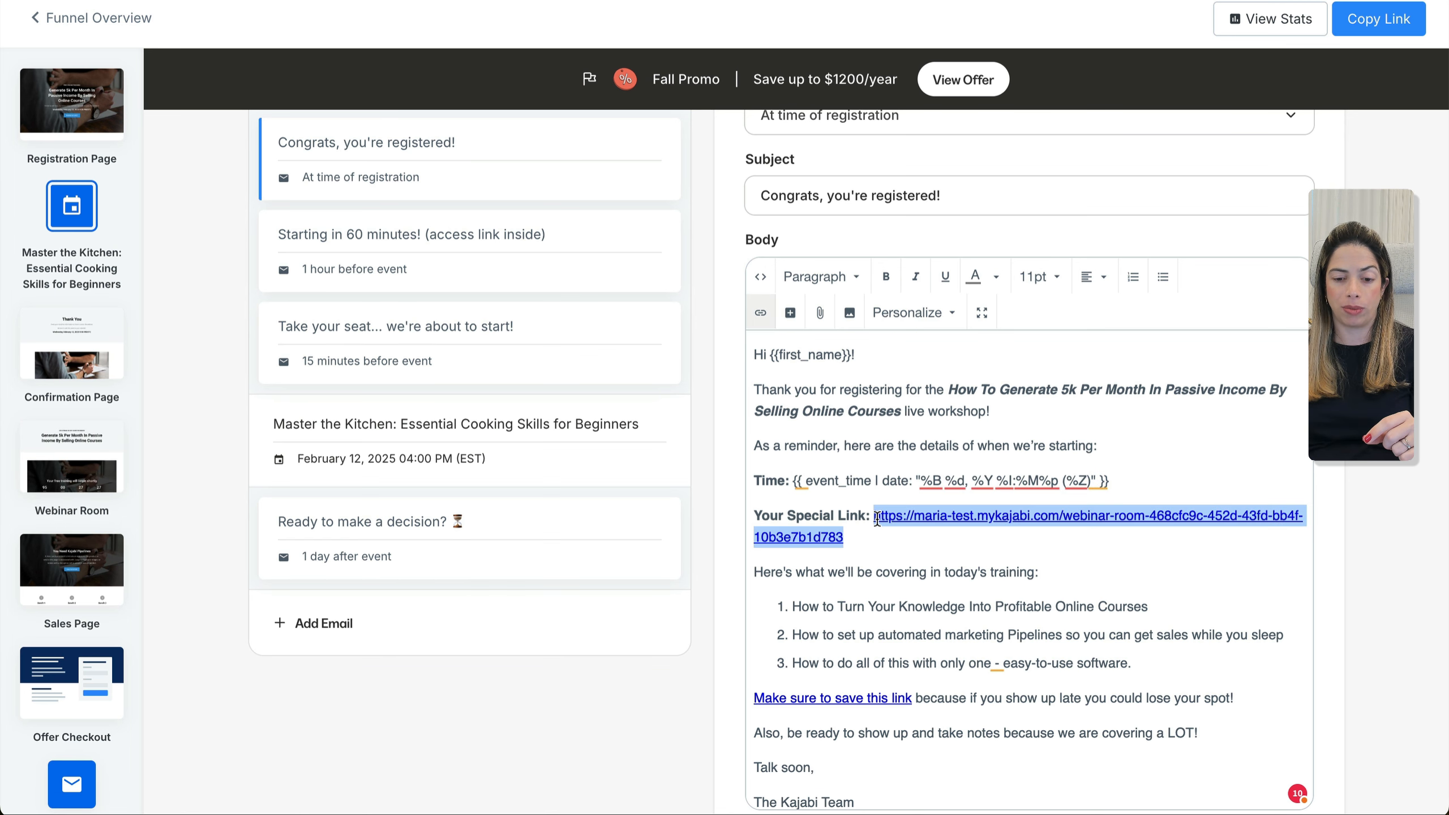
scroll(877, 519, "up", 4)
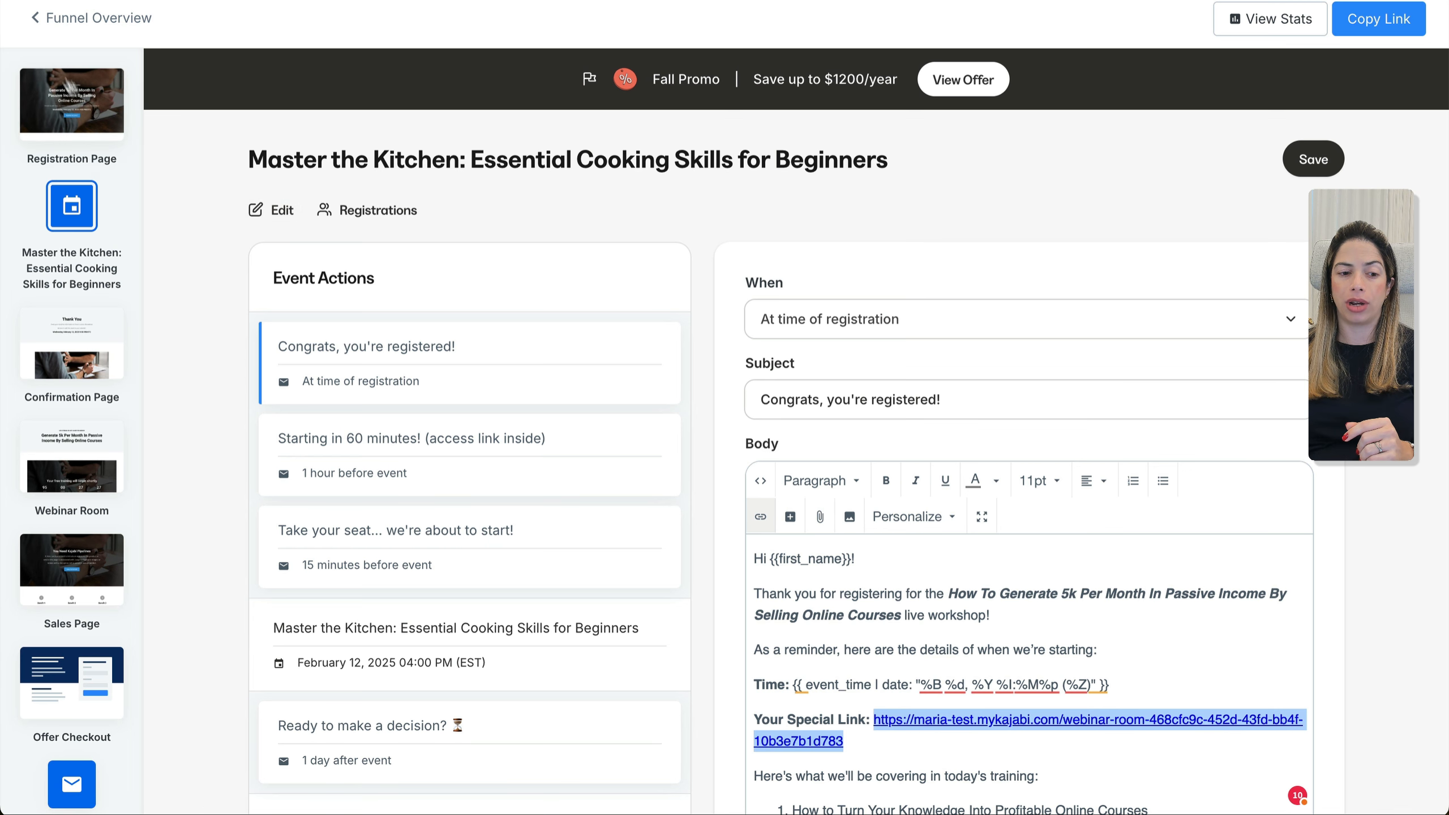
left_click(91, 17)
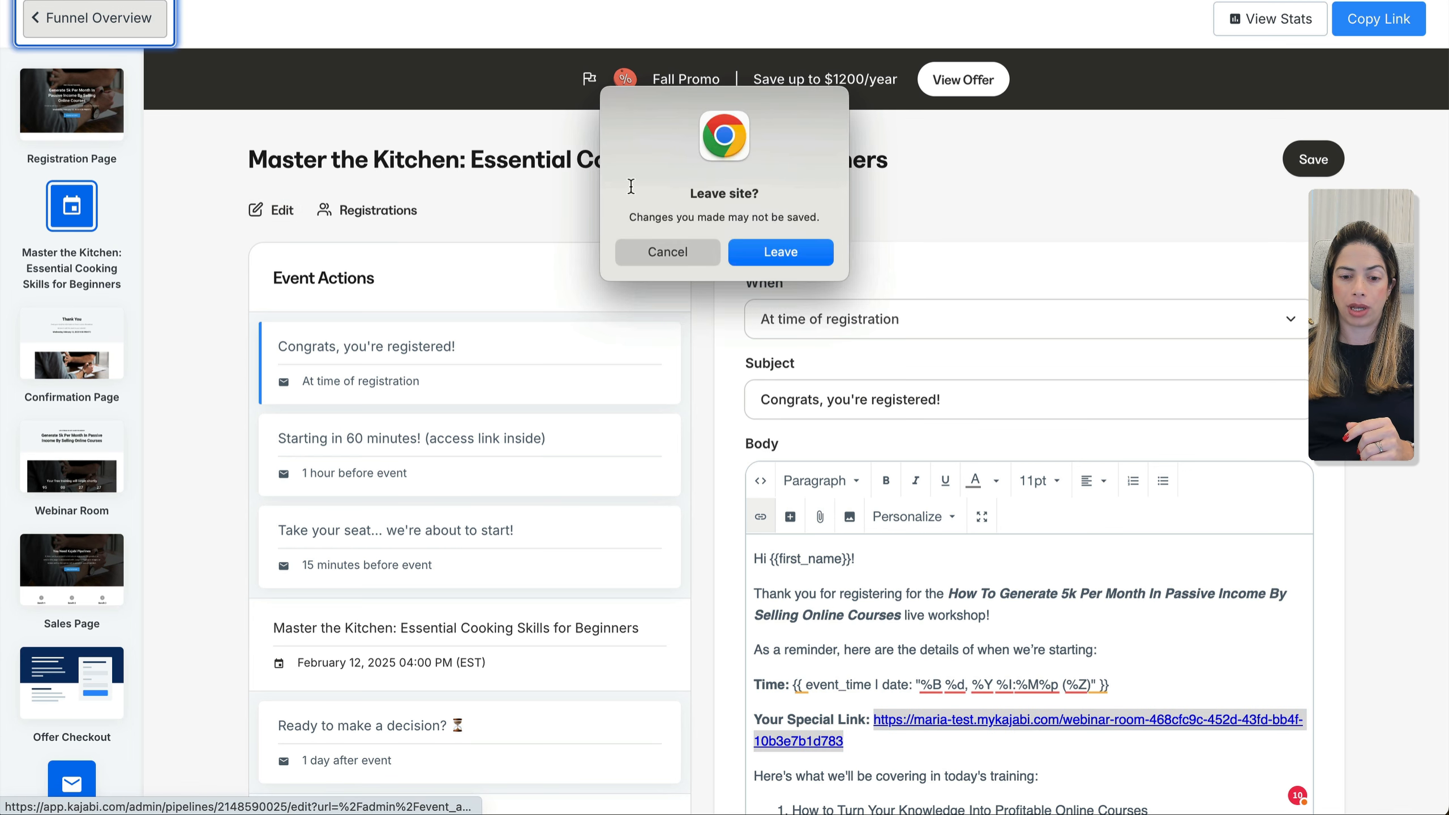
left_click(762, 251)
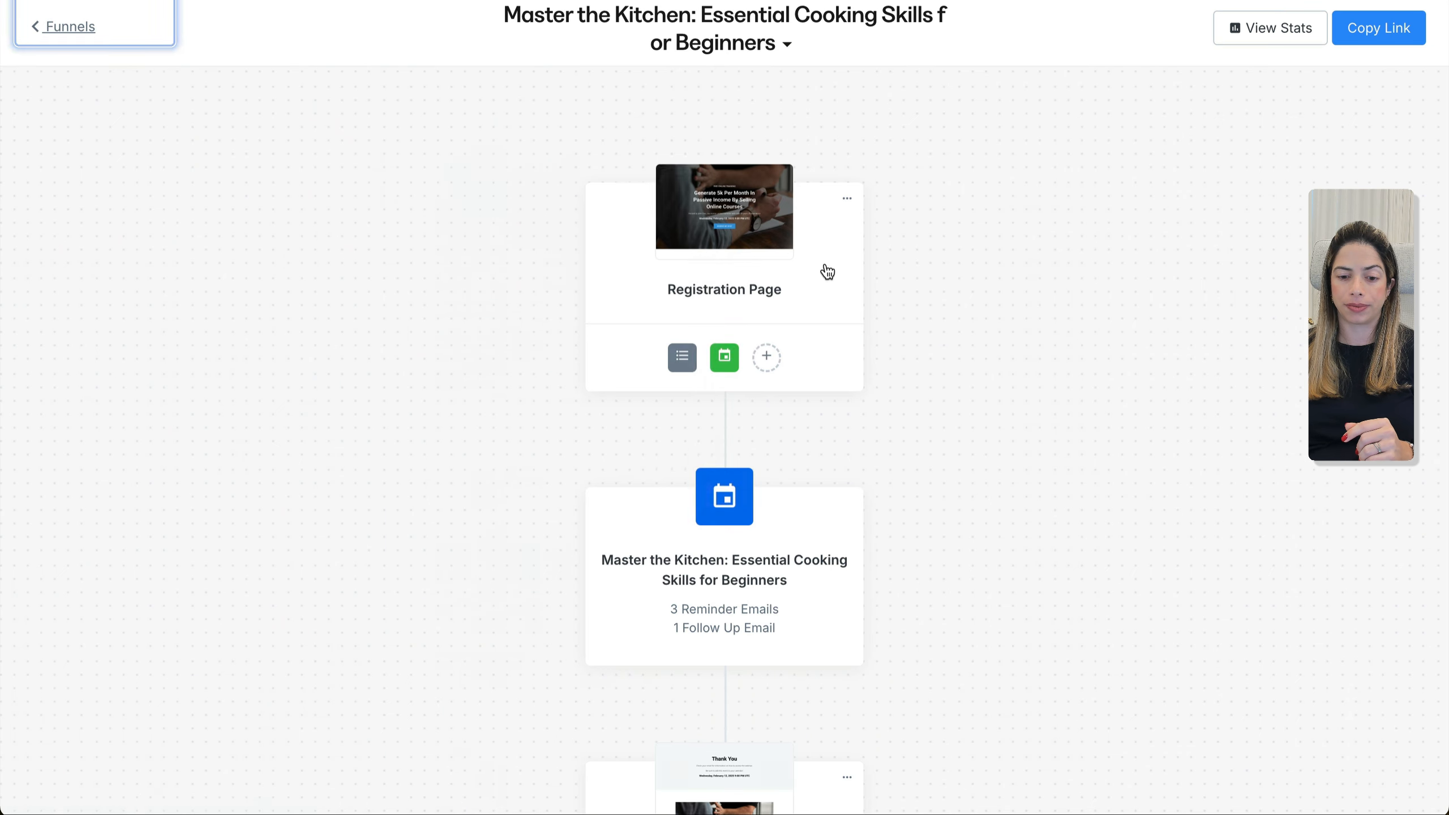
Make the webinar event repeat every 1 hour and save it
left_click(724, 358)
key("Escape")
left_click(746, 511)
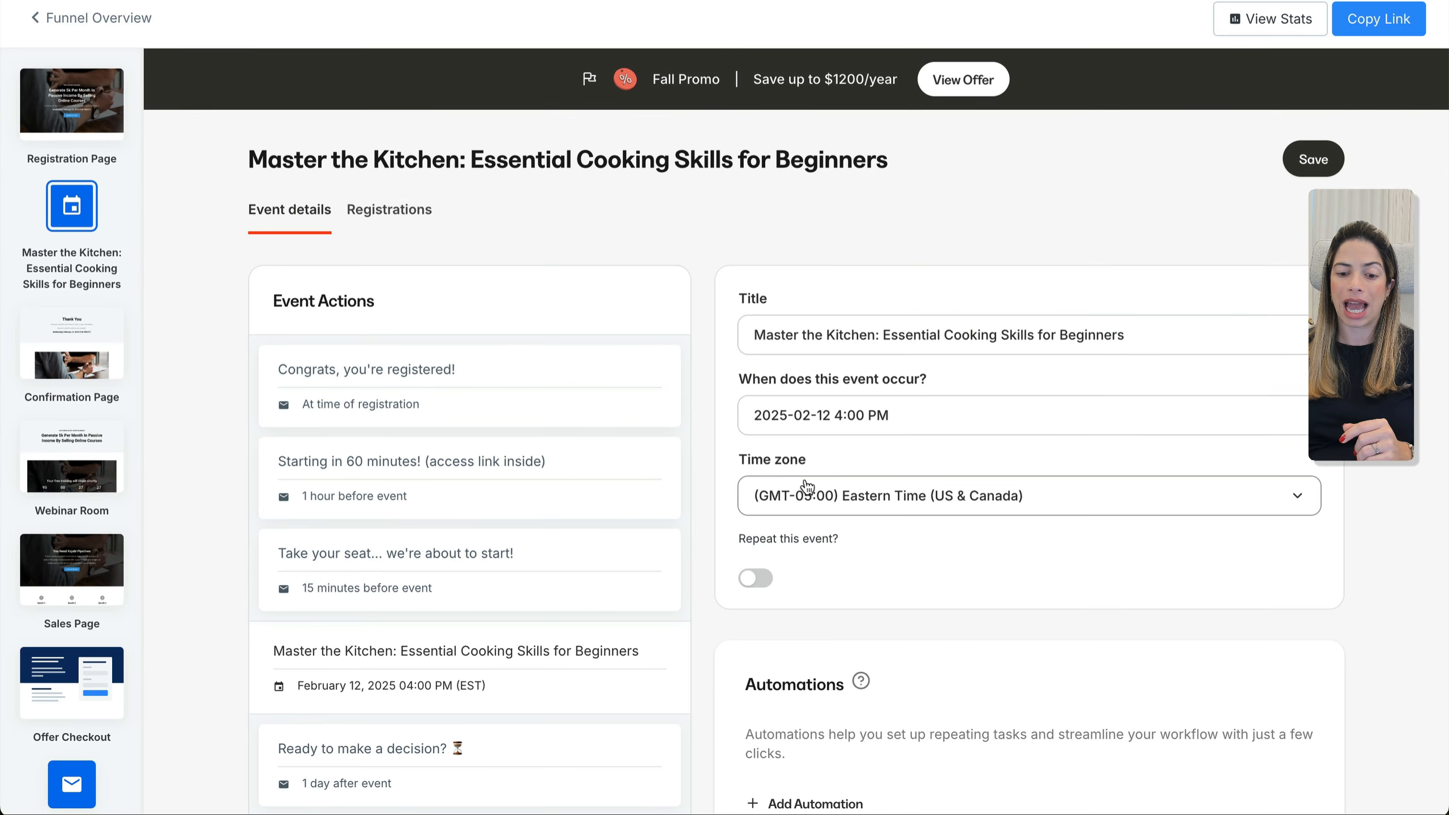
scroll(765, 456, "down", 3)
left_click(755, 429)
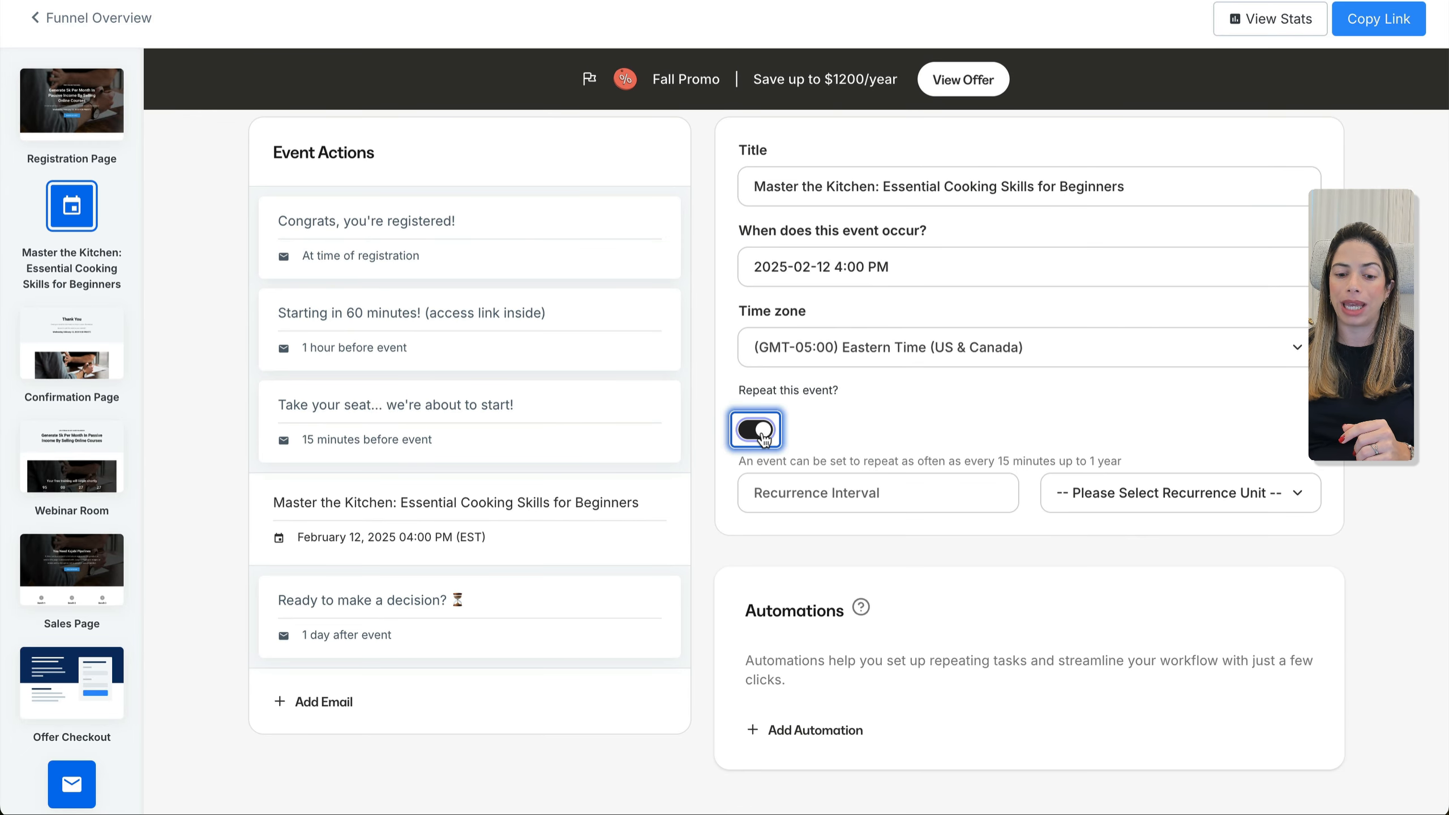
left_click(873, 494)
type("1")
key("Tab")
key("h")
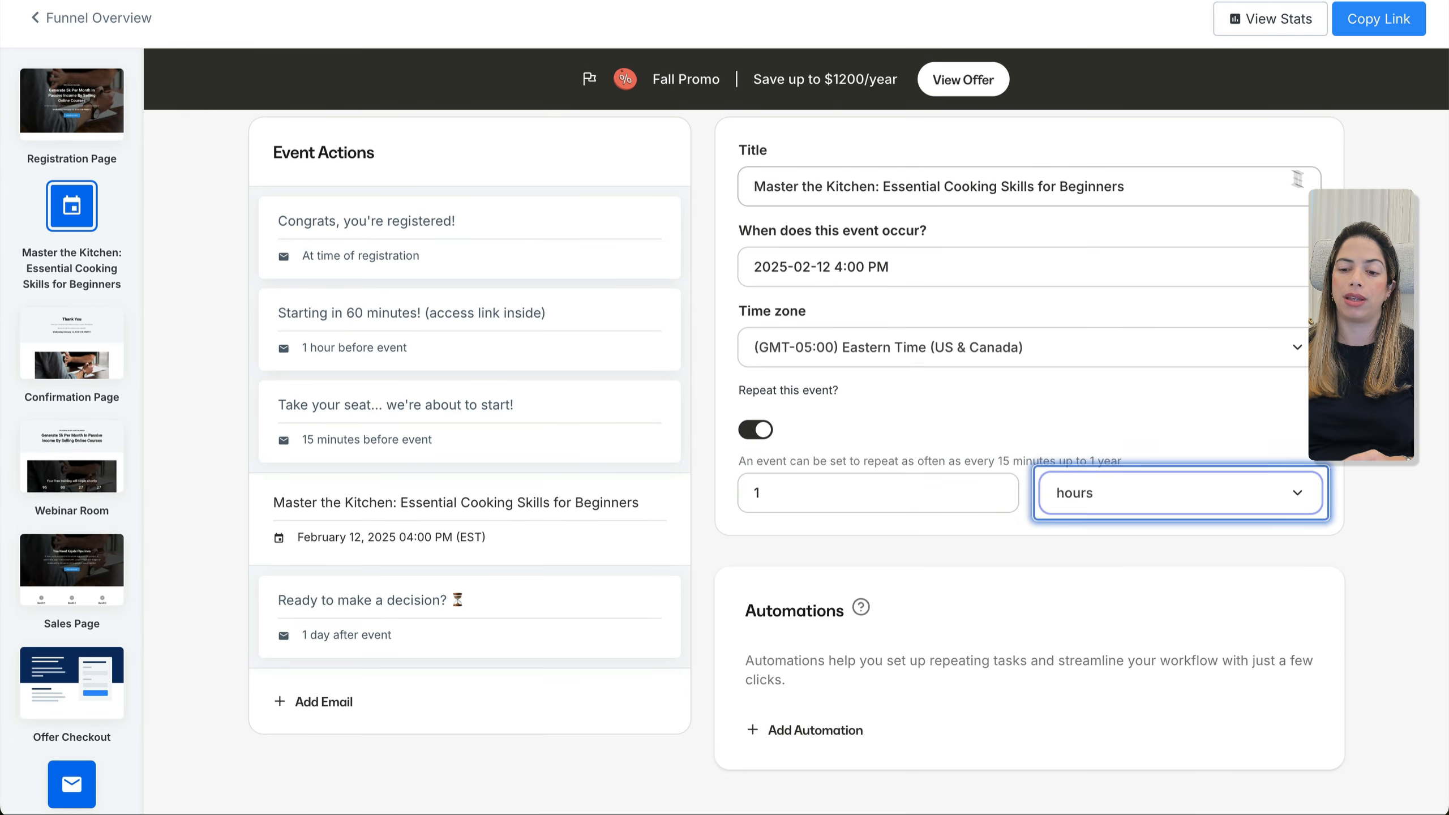
left_click(1117, 501)
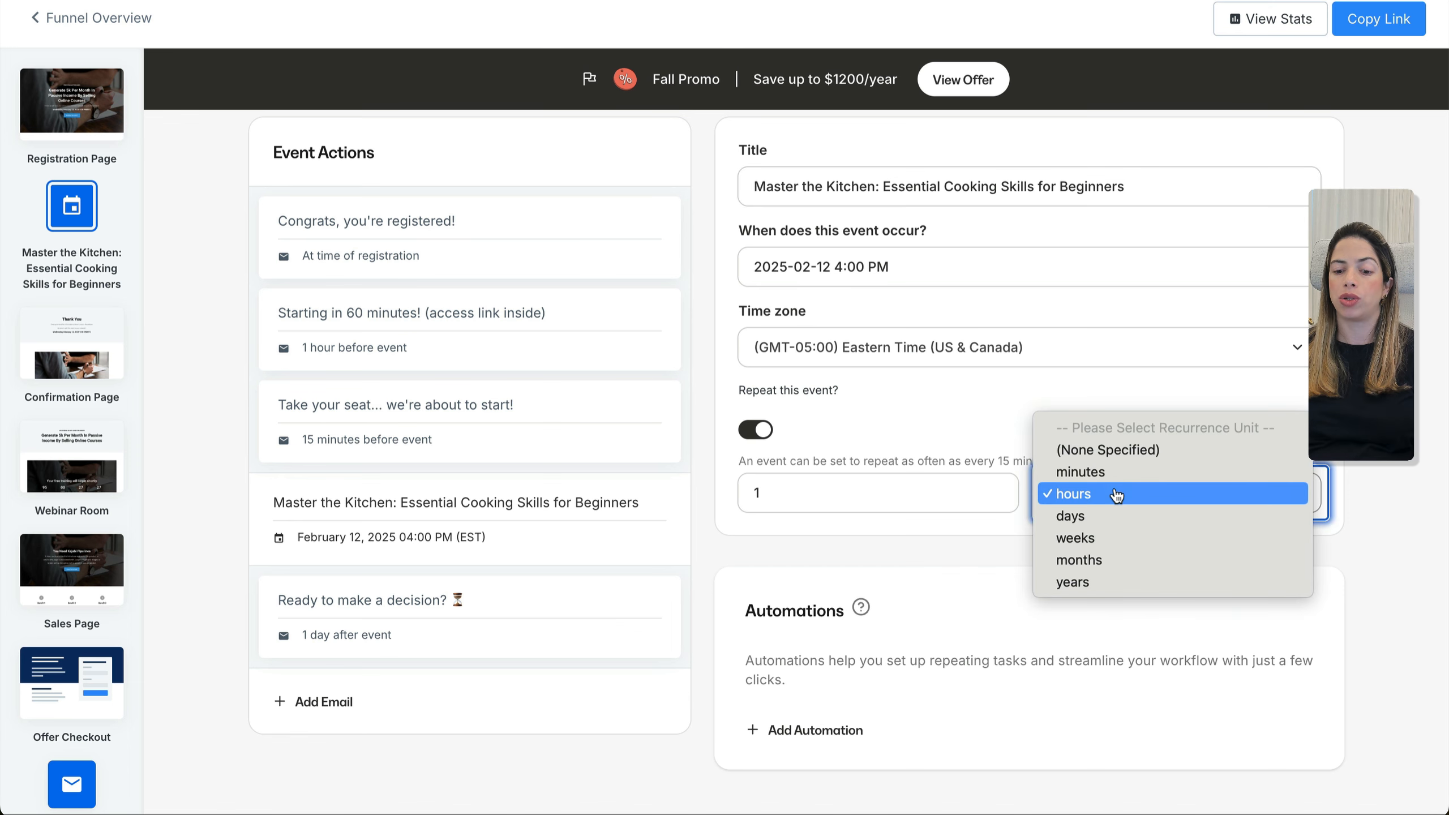
left_click(1427, 364)
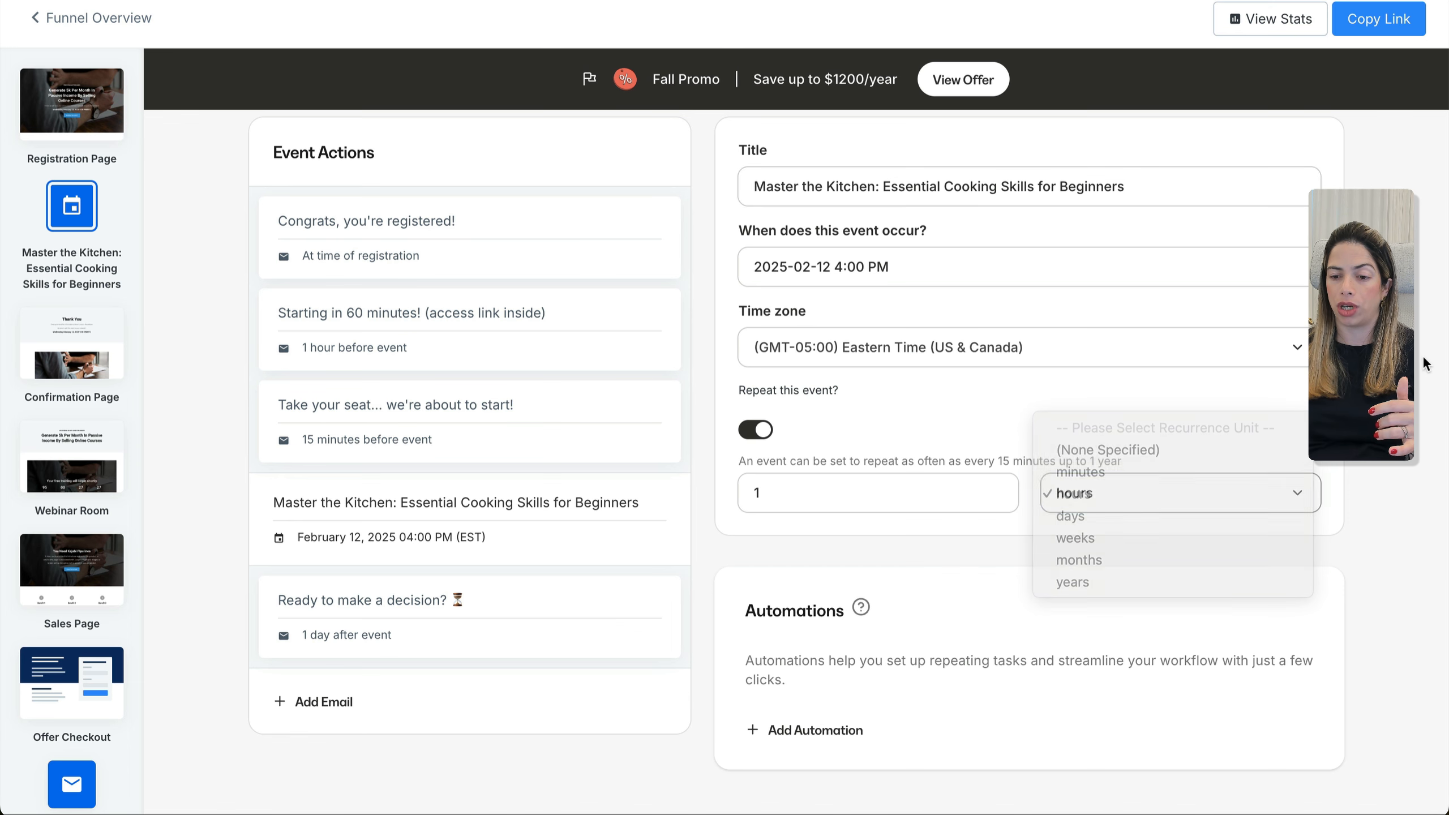
scroll(1427, 364, "up", 3)
left_click(1313, 158)
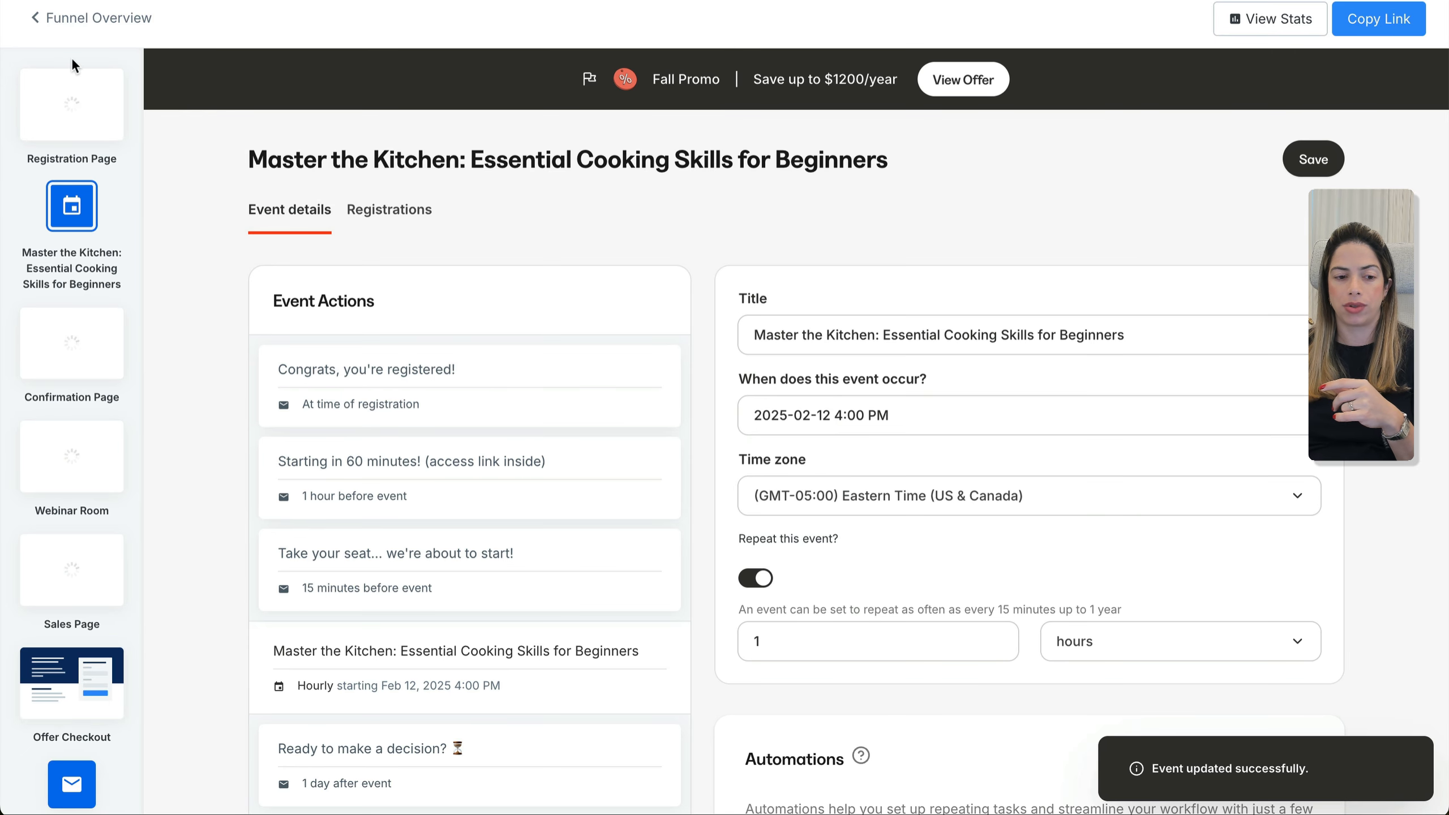
left_click(71, 36)
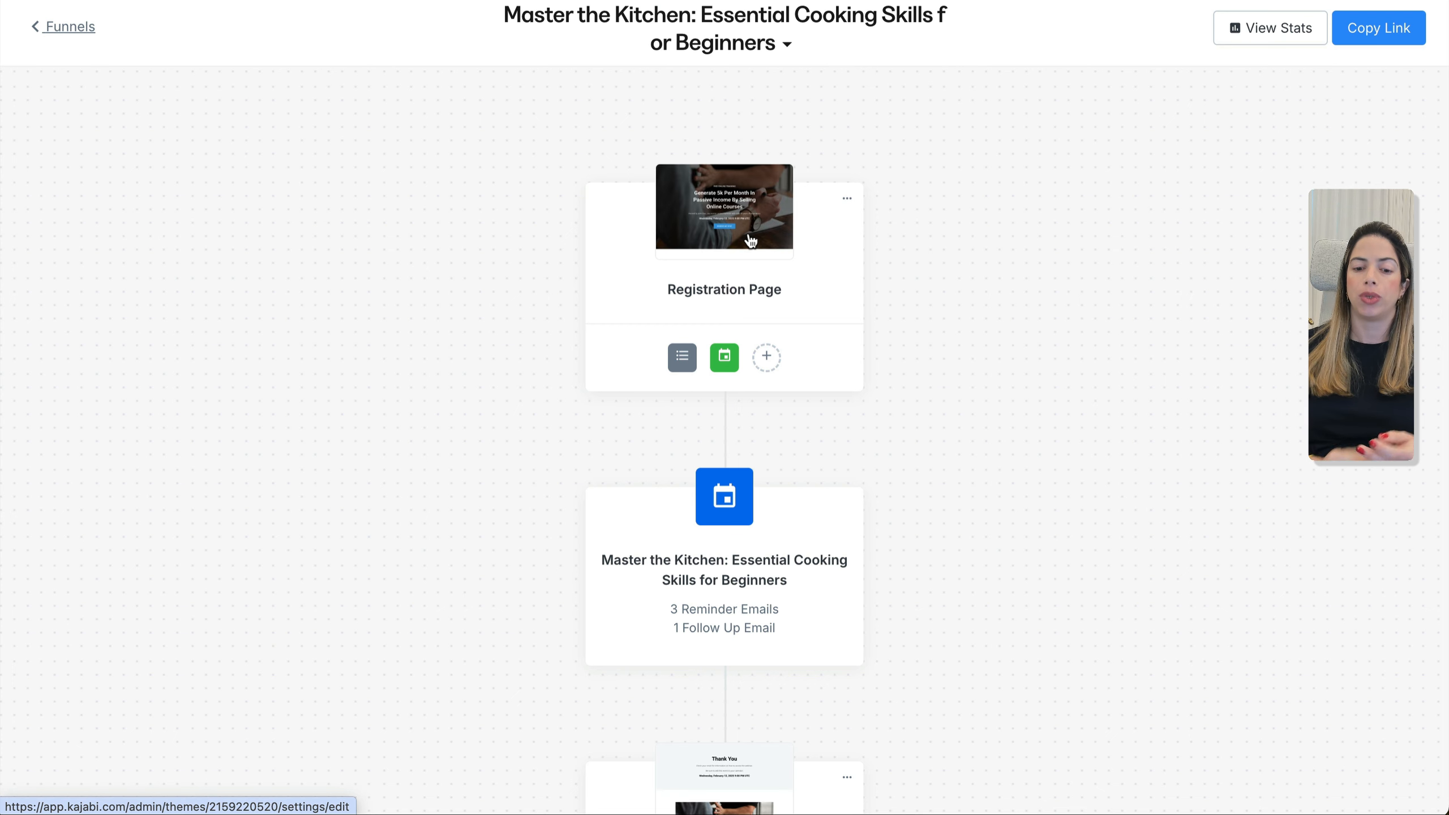
left_click(750, 242)
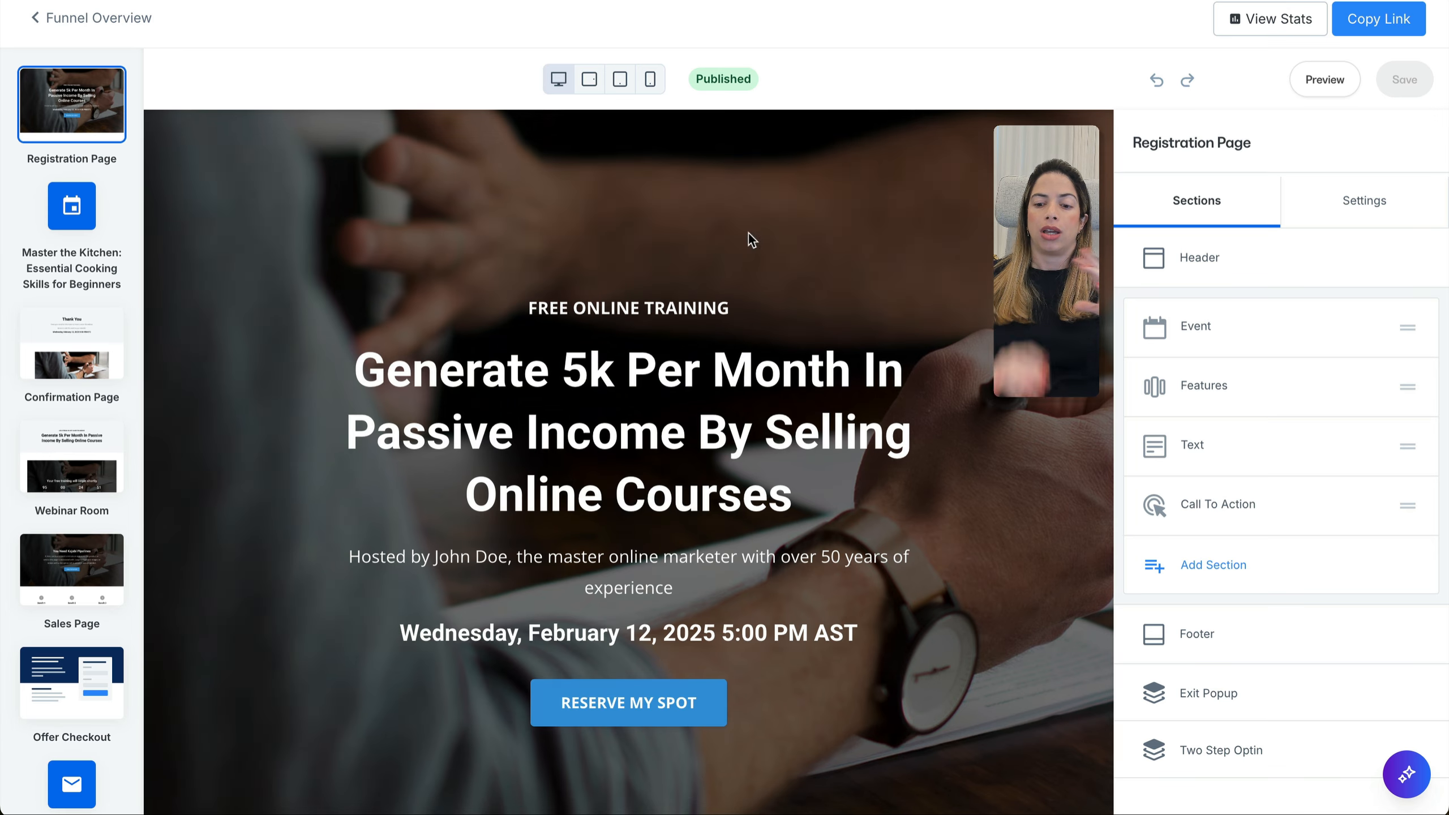
left_click(1396, 204)
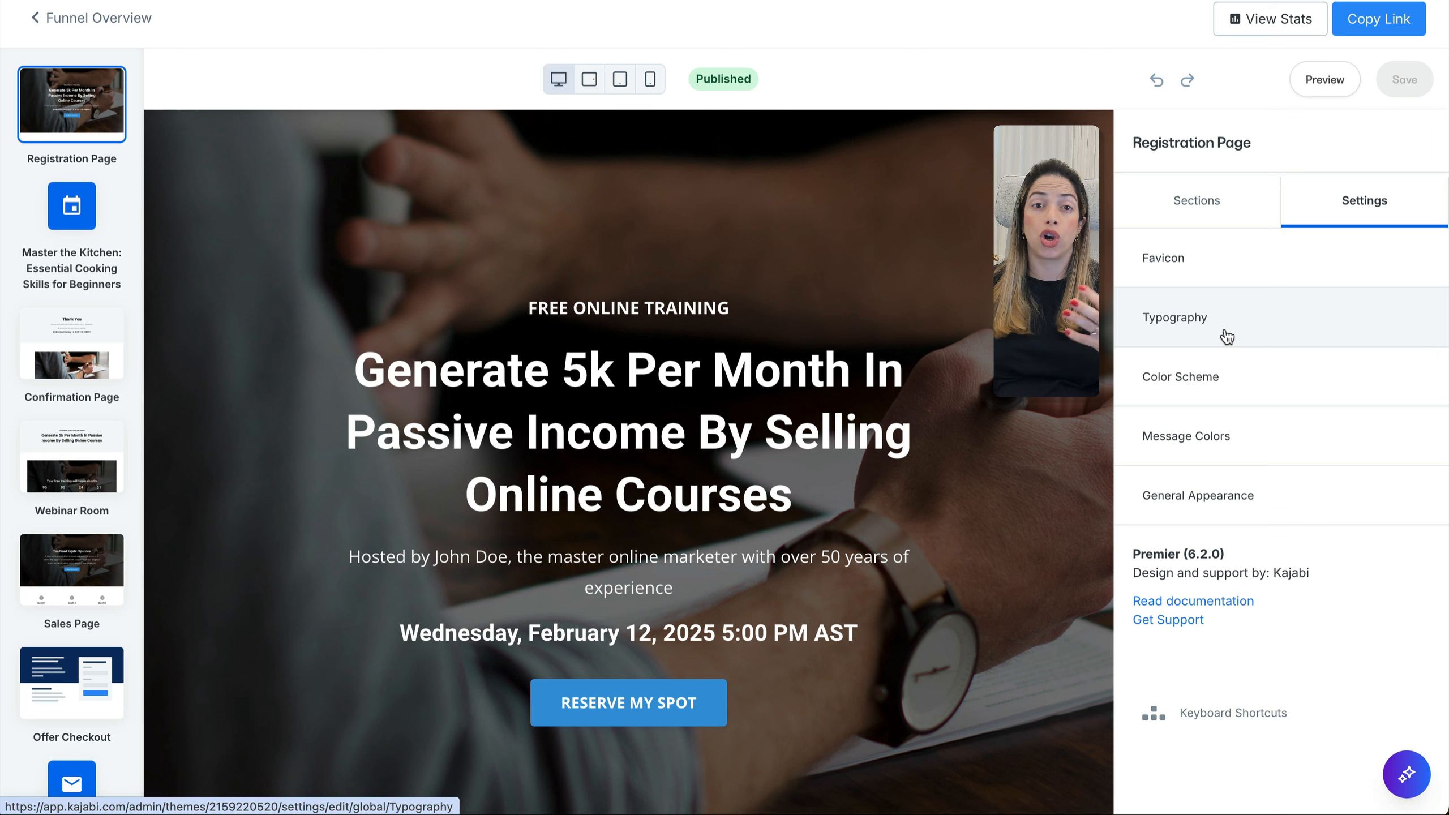
left_click(1236, 206)
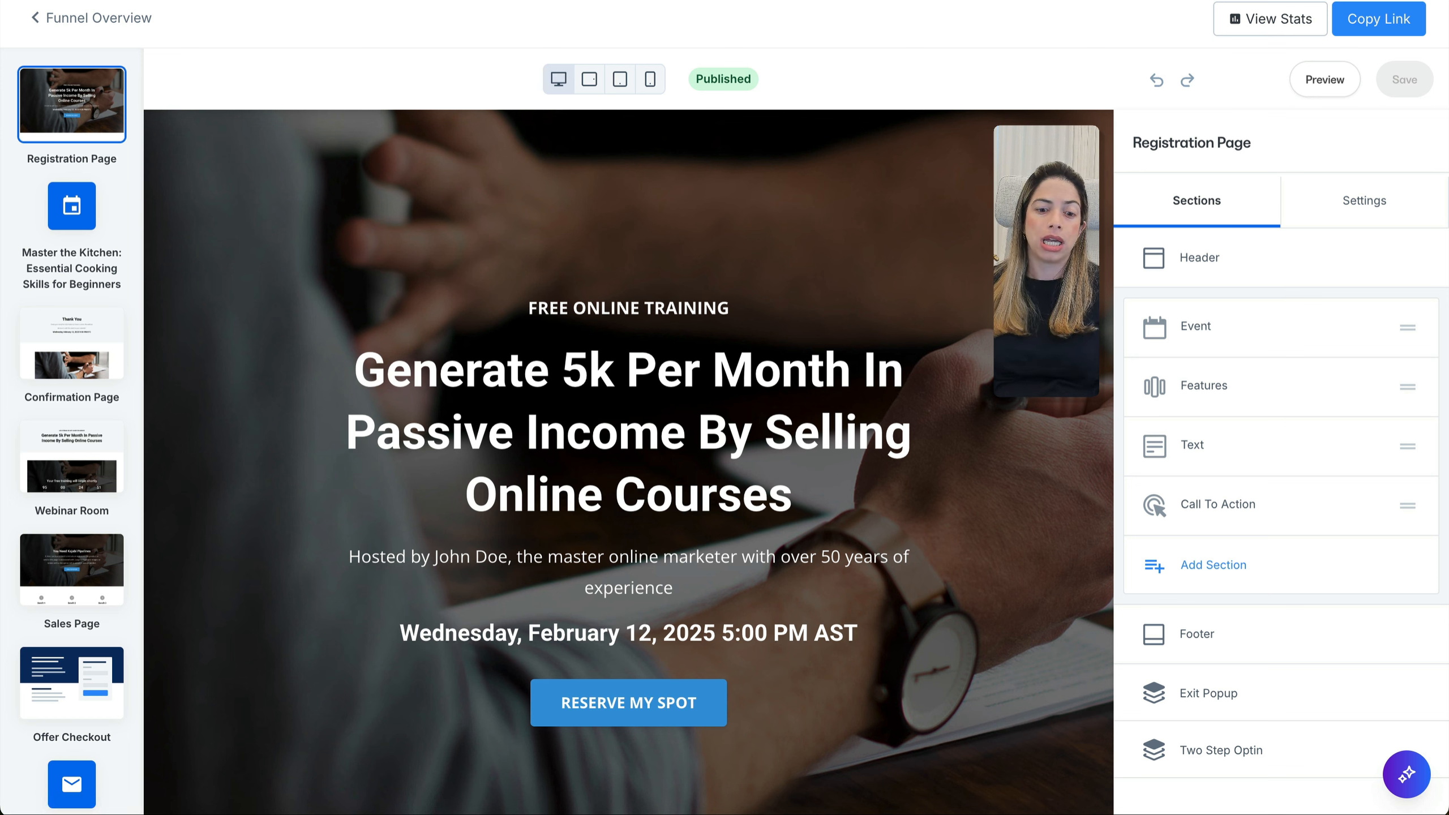
Replace the hero heading with 'Master the Kitchen — Essential Cooking Skills for Beginners!'
left_click(734, 385)
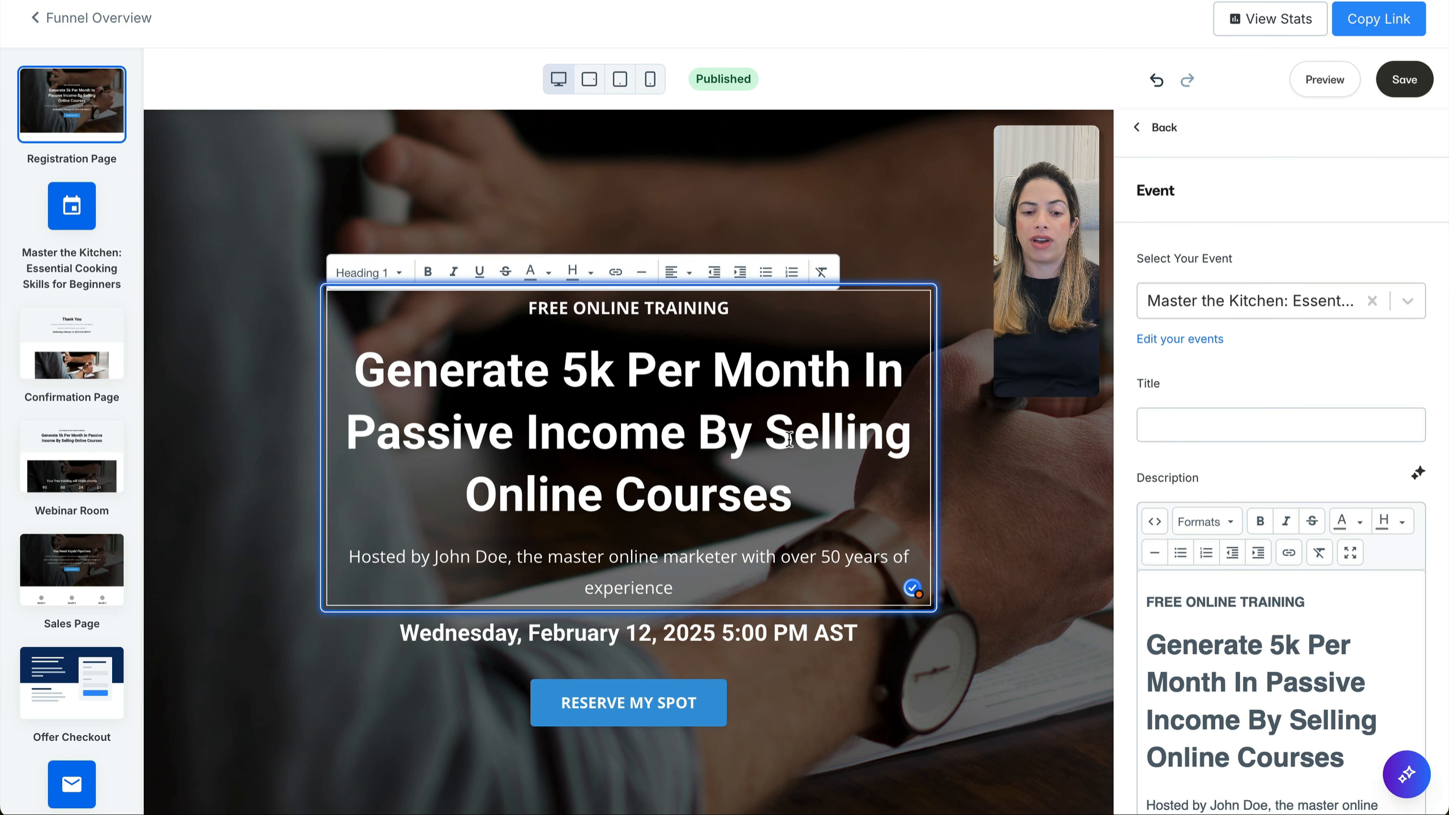
left_click_drag(357, 370, 802, 489)
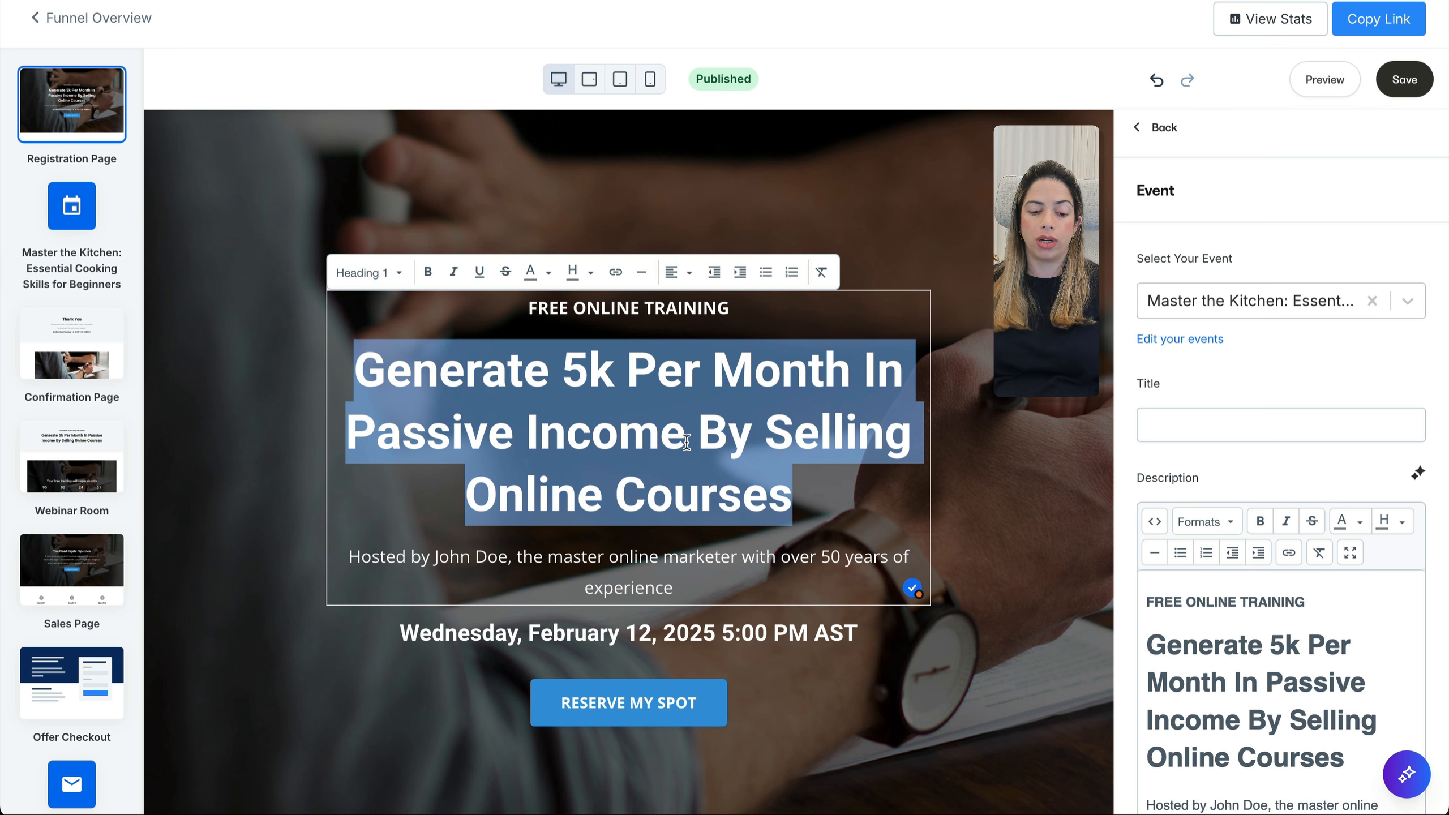
type("Free Masterclass: Master the Kitchen - Essential Cooking Skills for Beginners!")
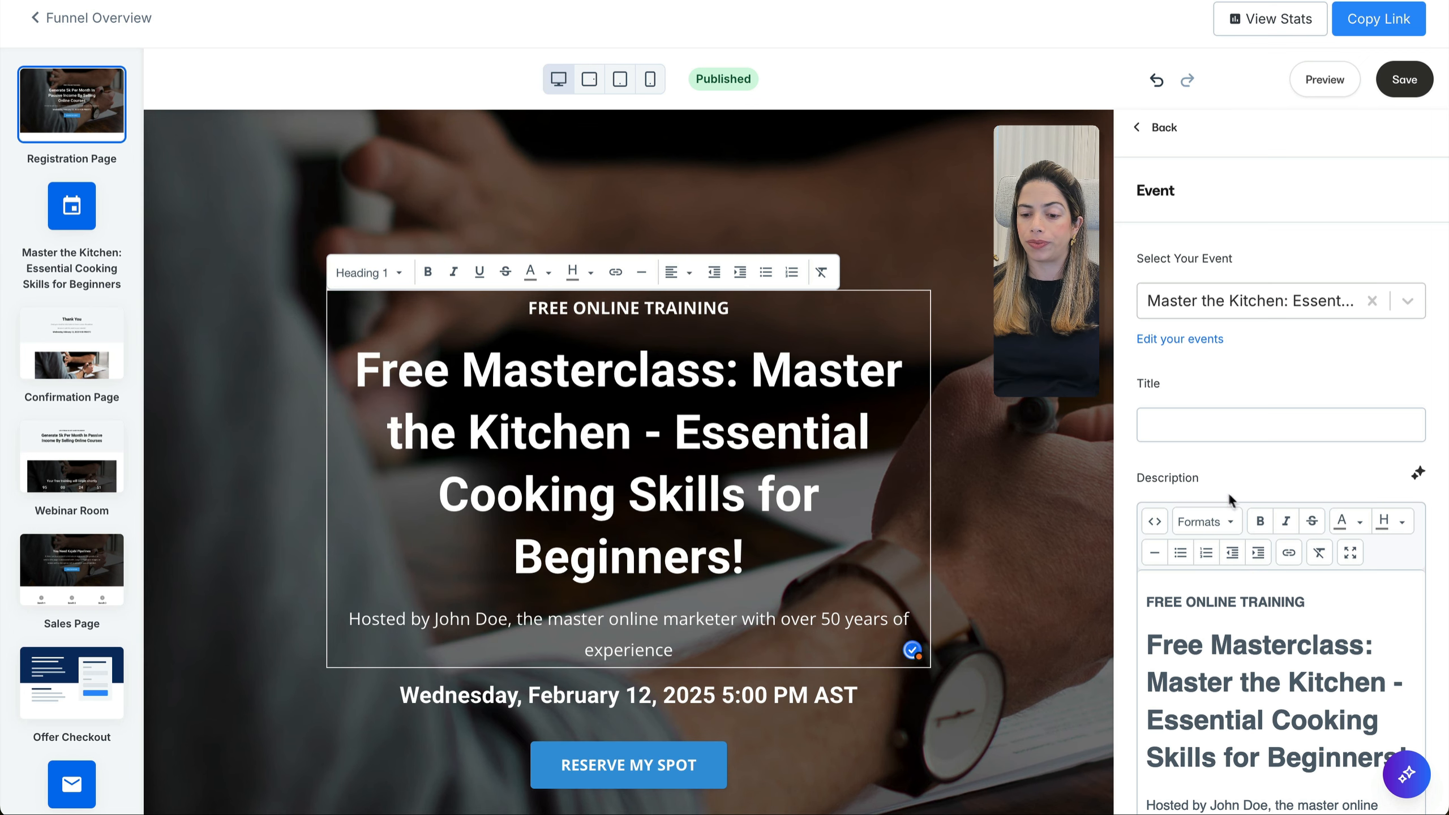
left_click_drag(740, 372, 355, 372)
key("ctrl+c")
key("BackSpace")
Change the top line to bold 'Free Masterclass' and use an em dash in the heading
triple_click(527, 308)
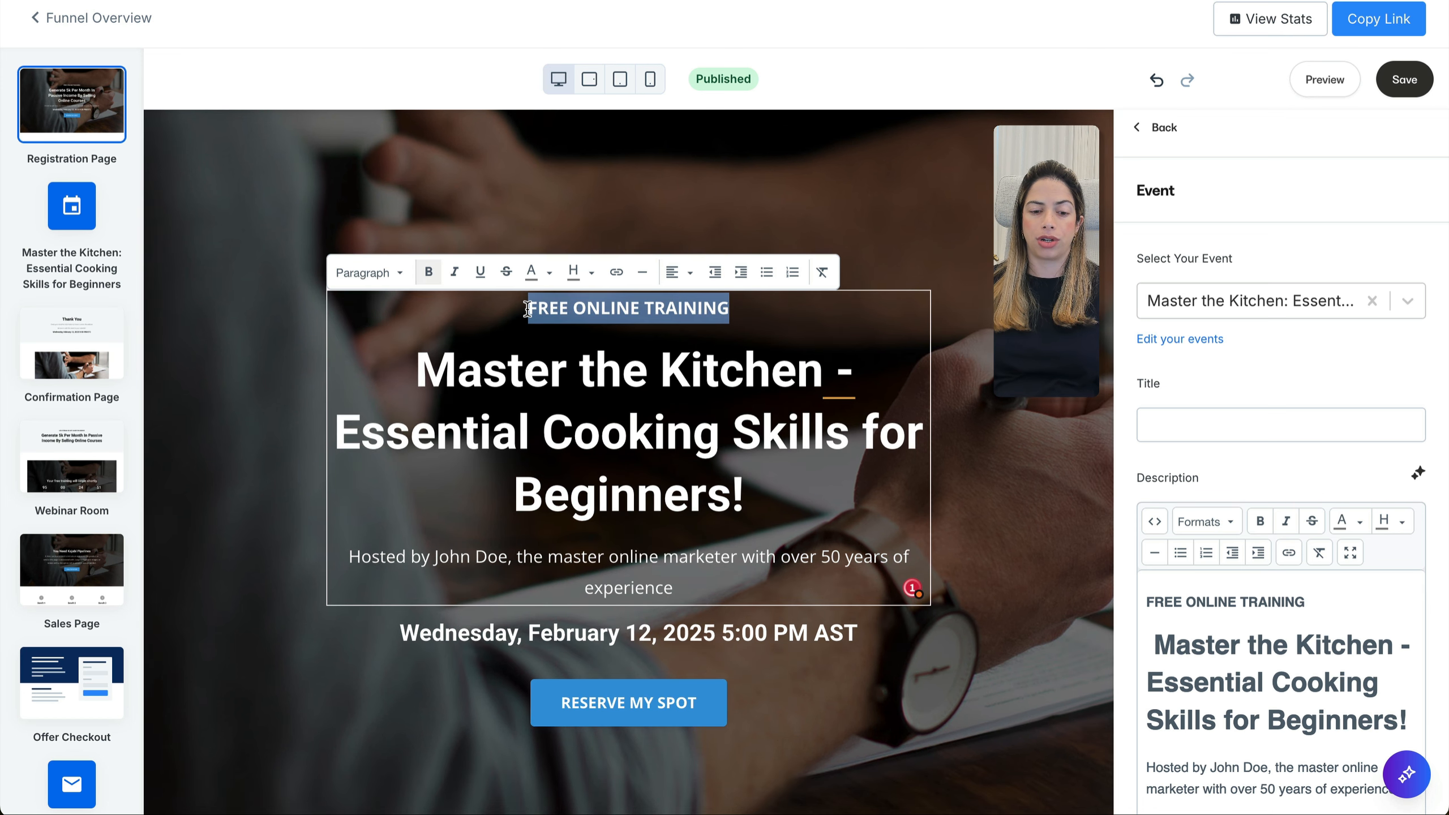
key("ctrl+v")
left_click_drag(549, 316, 701, 317)
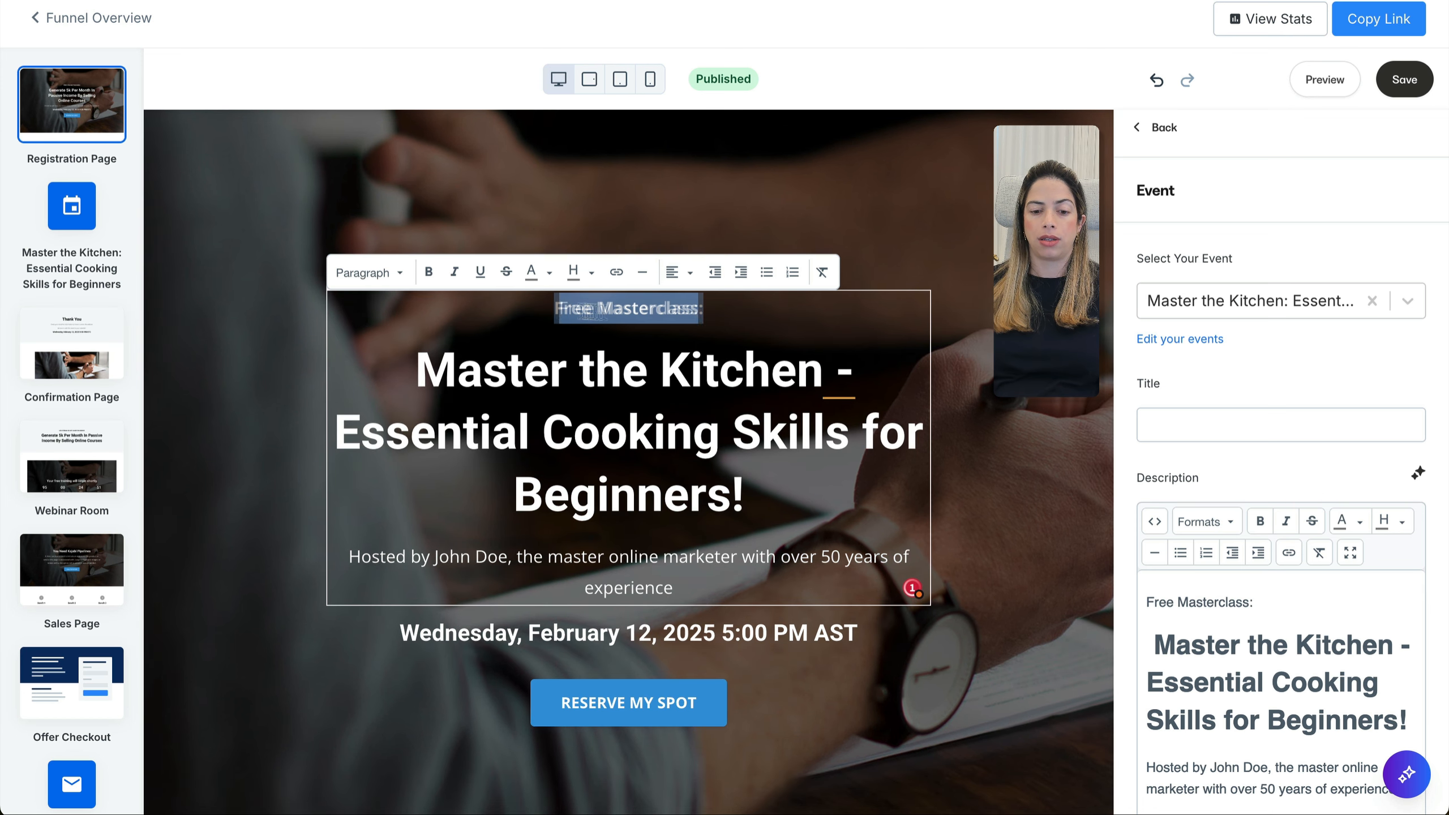
key("super+b")
key("Right")
key("BackSpace")
left_click(850, 384)
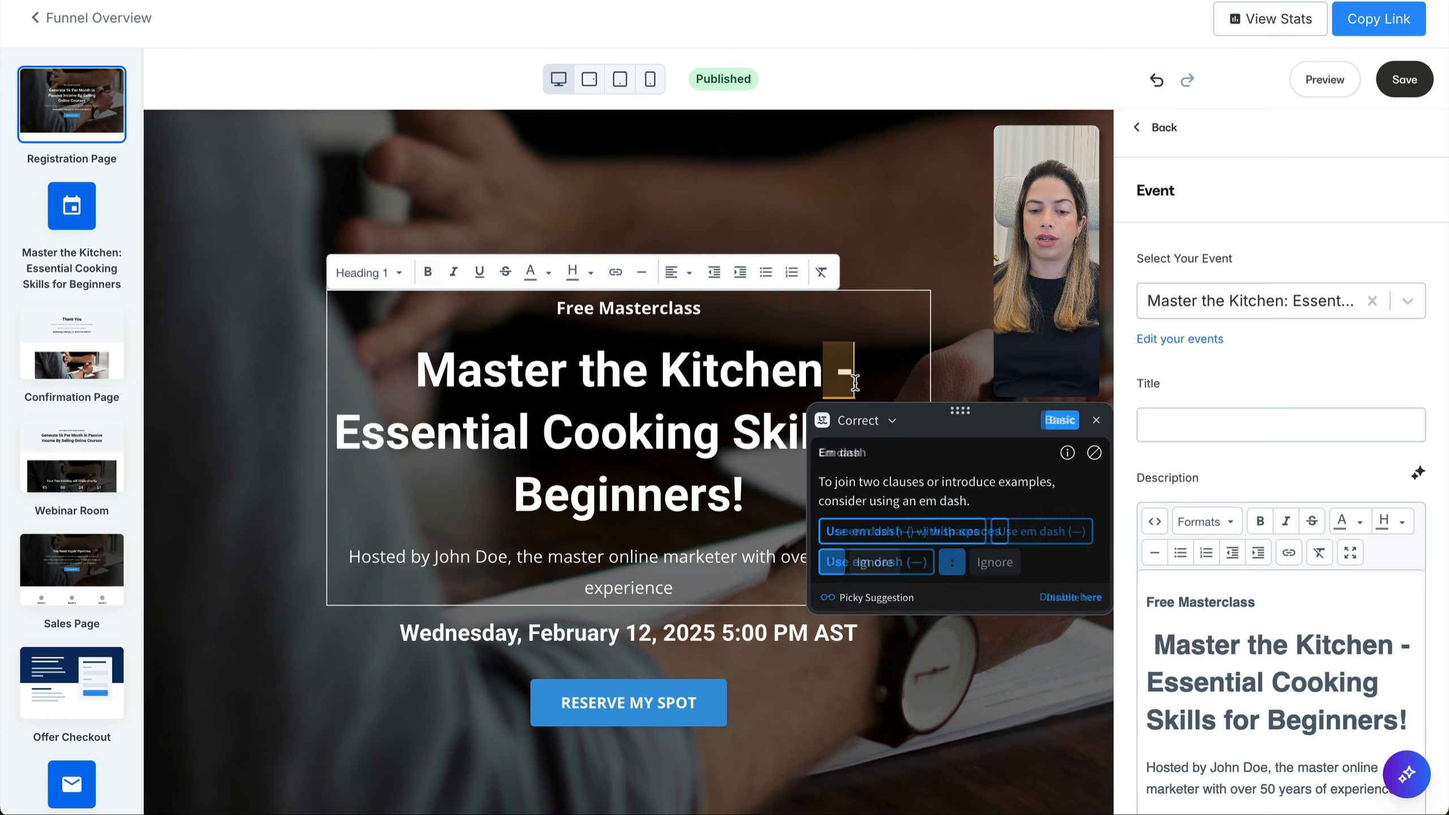
left_click(857, 529)
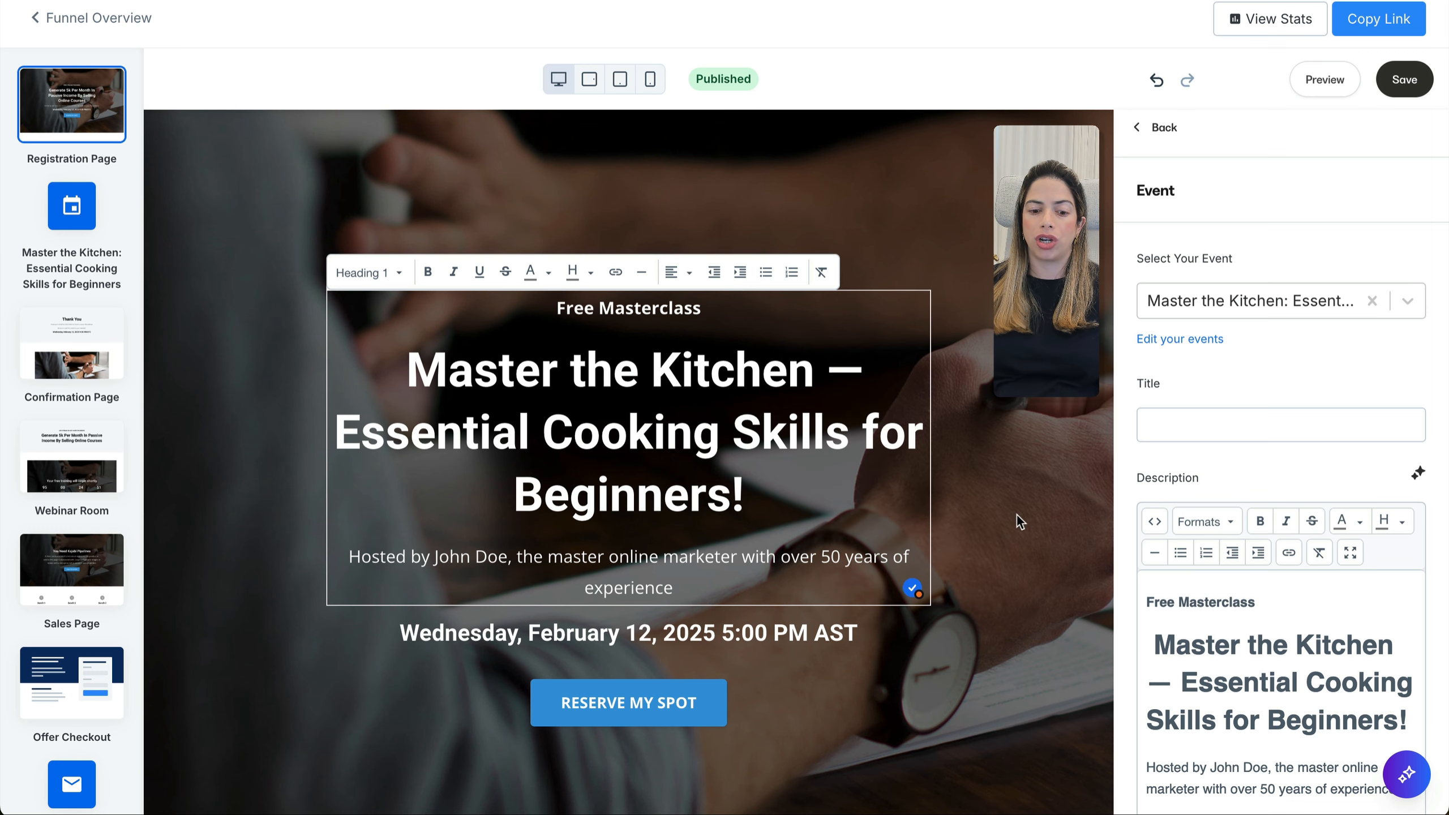
Replace the hosted-by subheading with 'Ready to Cook with Confidence? Join our free training session to get started!'
left_click(684, 587)
left_click_drag(685, 587, 341, 556)
type("Ready to Cook with Confidence? Join our free training session to get started!")
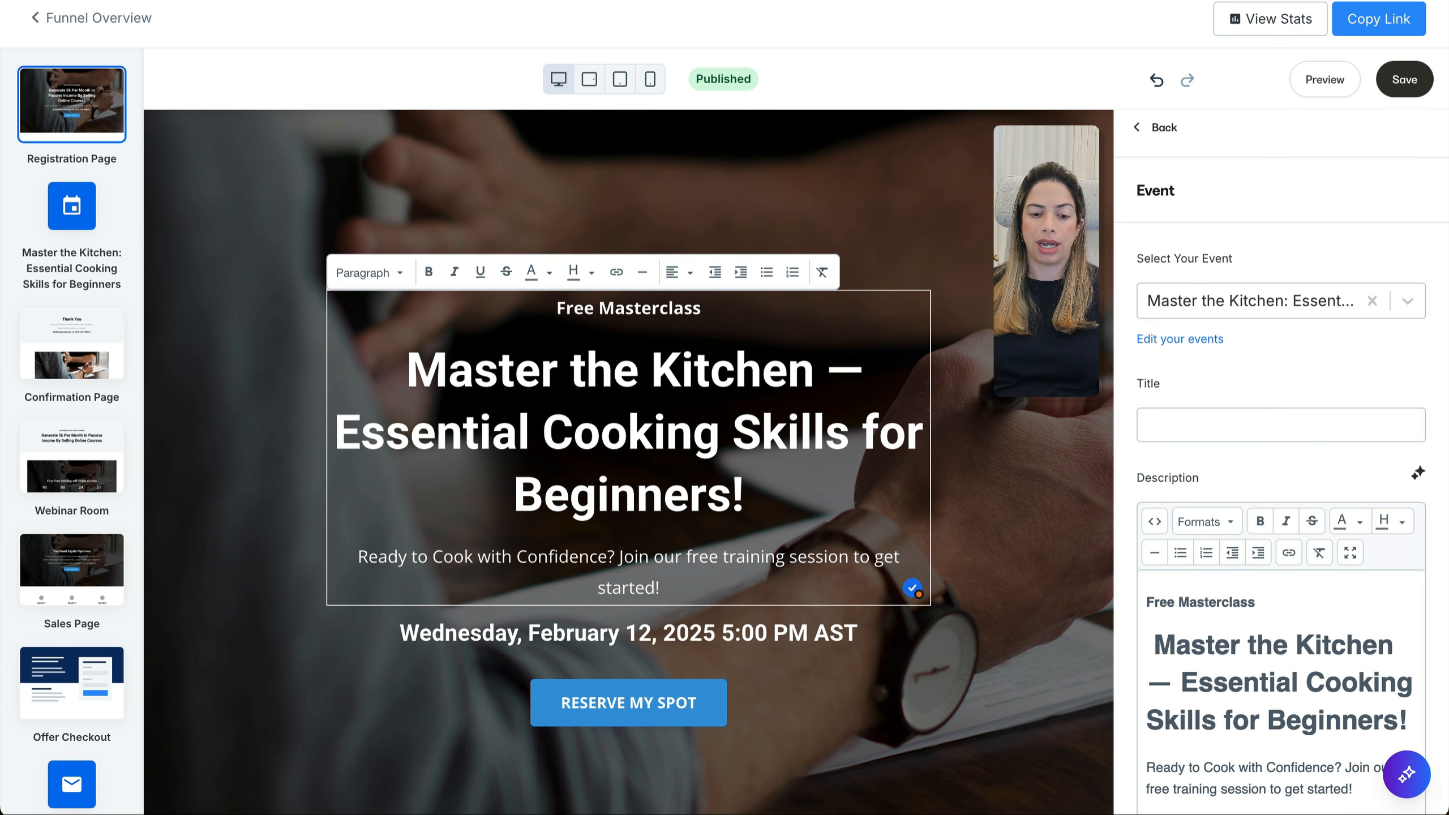
Paste the masterclass description over the Tell Them More placeholder, save, and go to the Confirmation Page
scroll(630, 652, "down", 5)
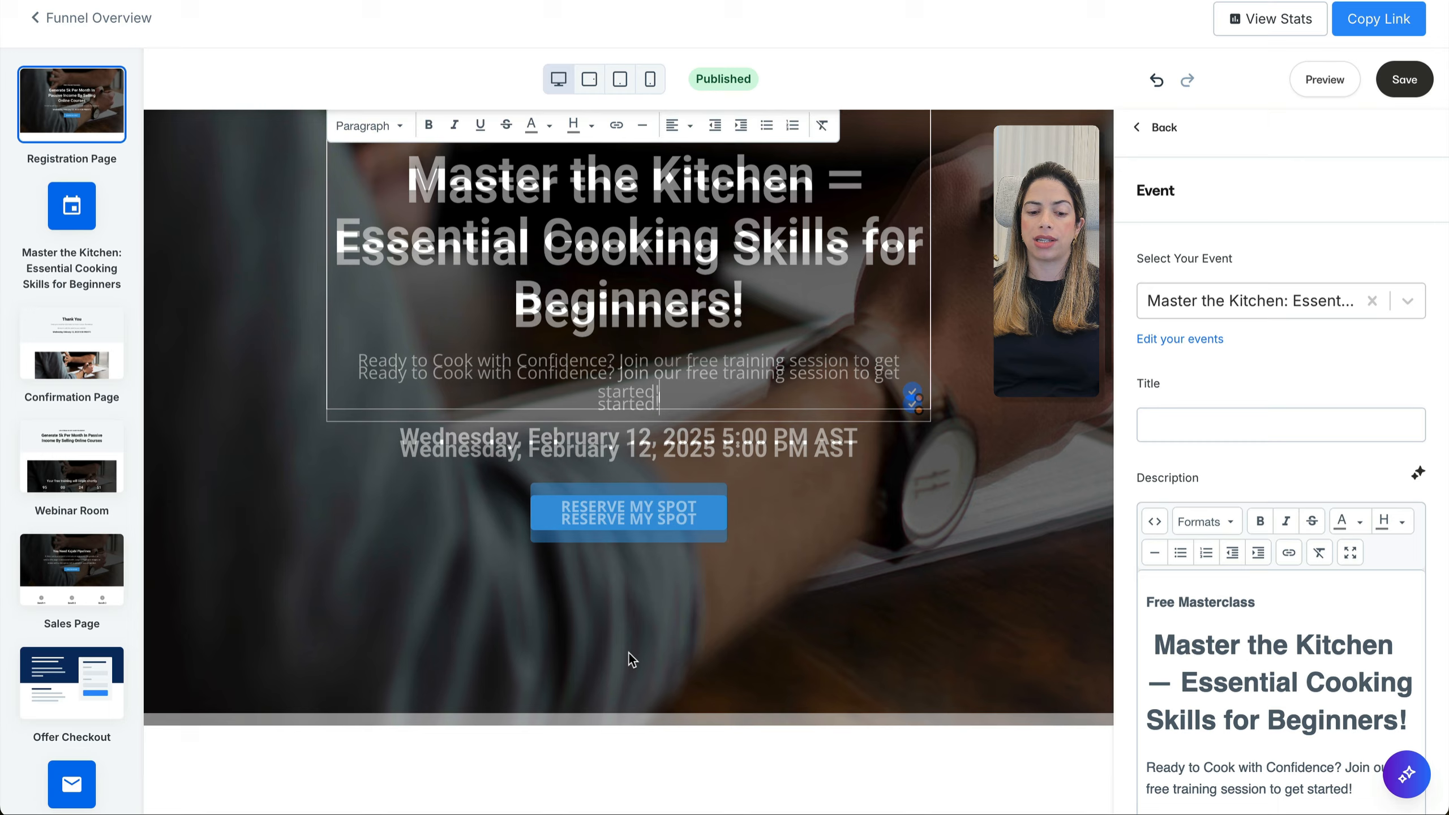
scroll(637, 479, "down", 5)
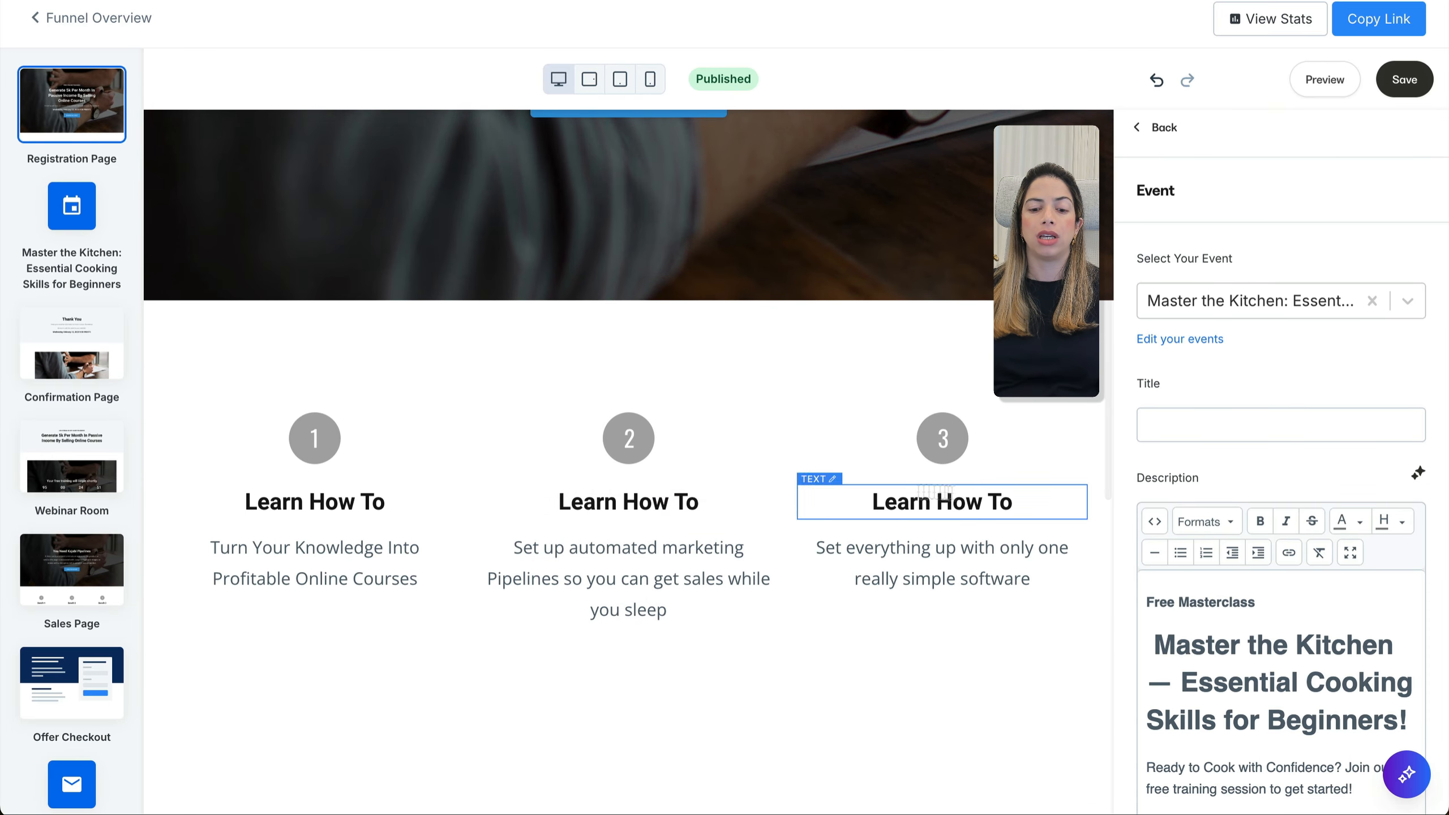
scroll(608, 581, "down", 9)
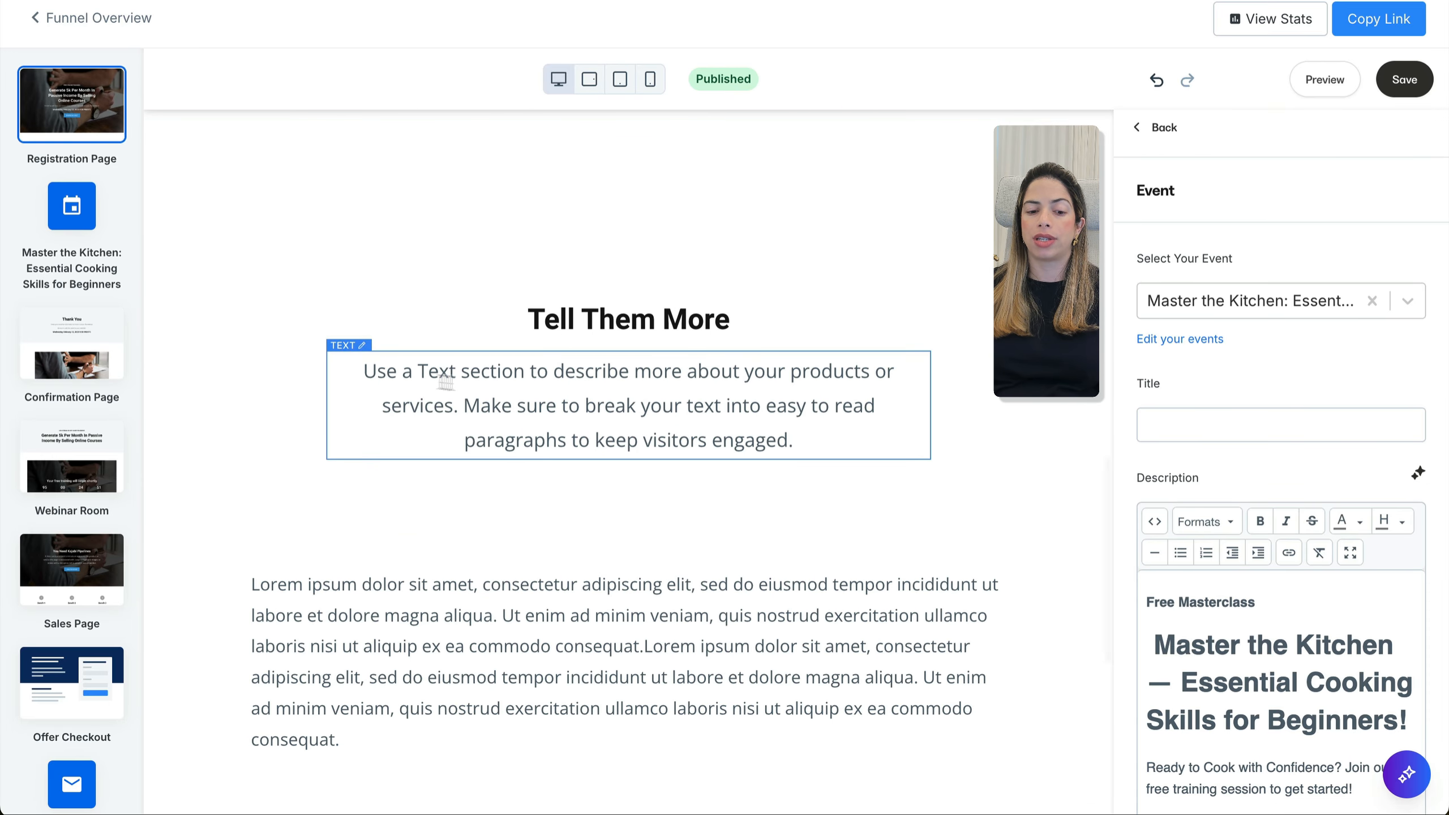
left_click_drag(367, 370, 796, 445)
type("In this free masterclass, you’ll learn the foundational techniques and tips every beginner cook needs to feel at home in the kitchen. Say goodbye to takeout and hello to homemade meals! By the end of this session, you’ll have the confidence to cook your favorite recipes. Plus, you’ll get lifetime access to our exclusive Cooking 101 course at a special rate.\"")
scroll(717, 450, "down", 3)
scroll(691, 566, "down", 5)
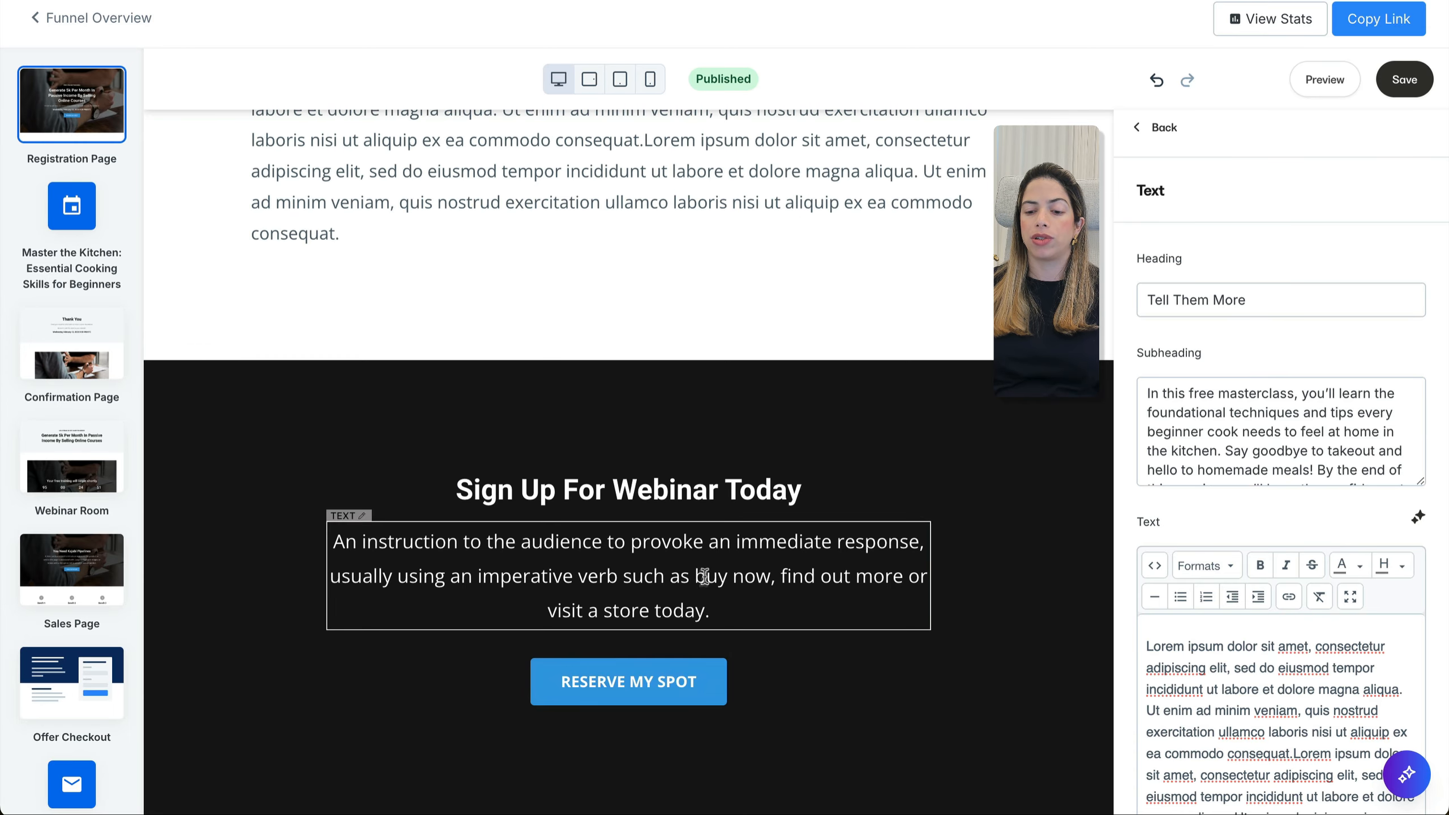
scroll(707, 574, "up", 18)
left_click(1431, 84)
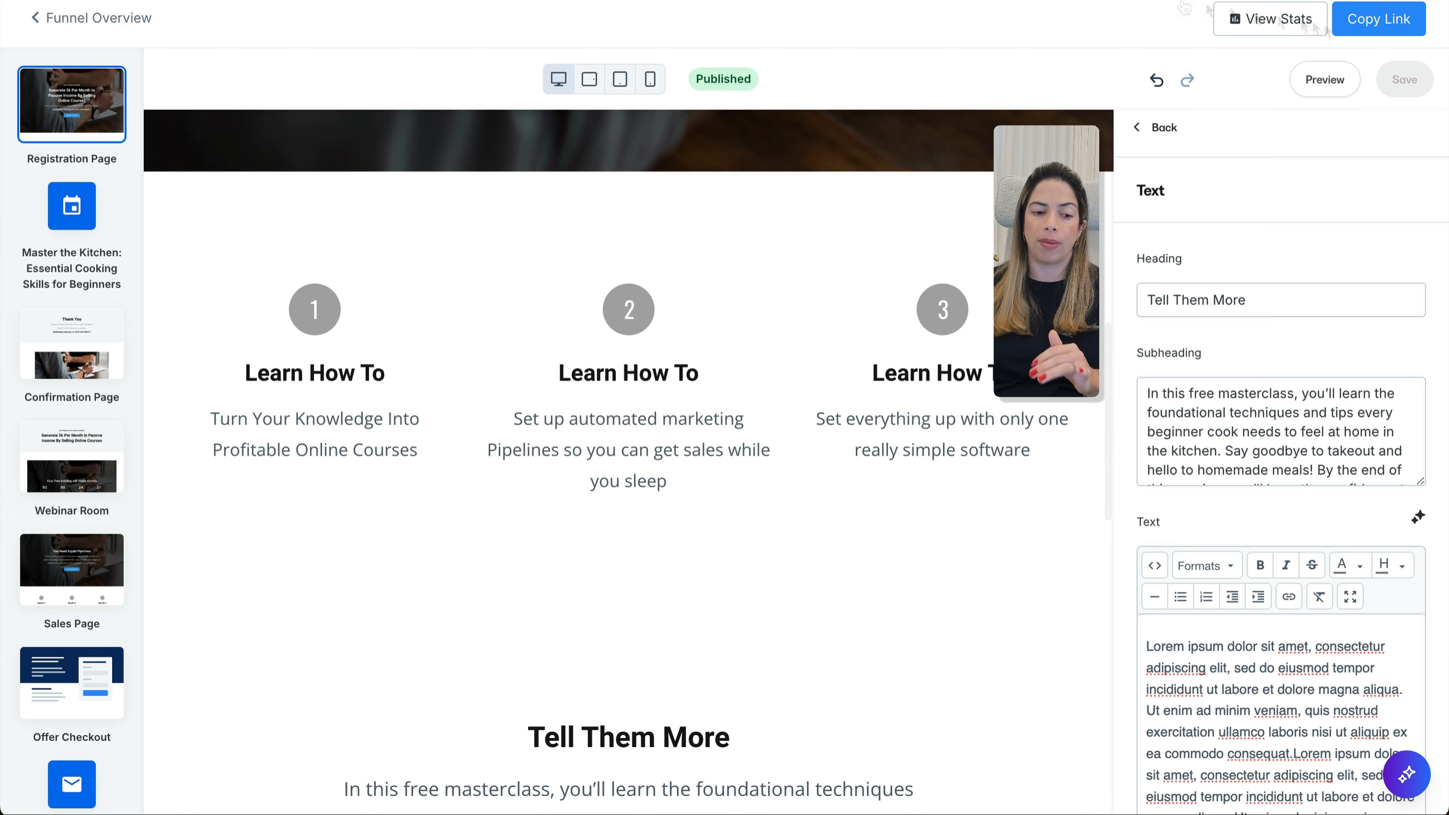
left_click(60, 342)
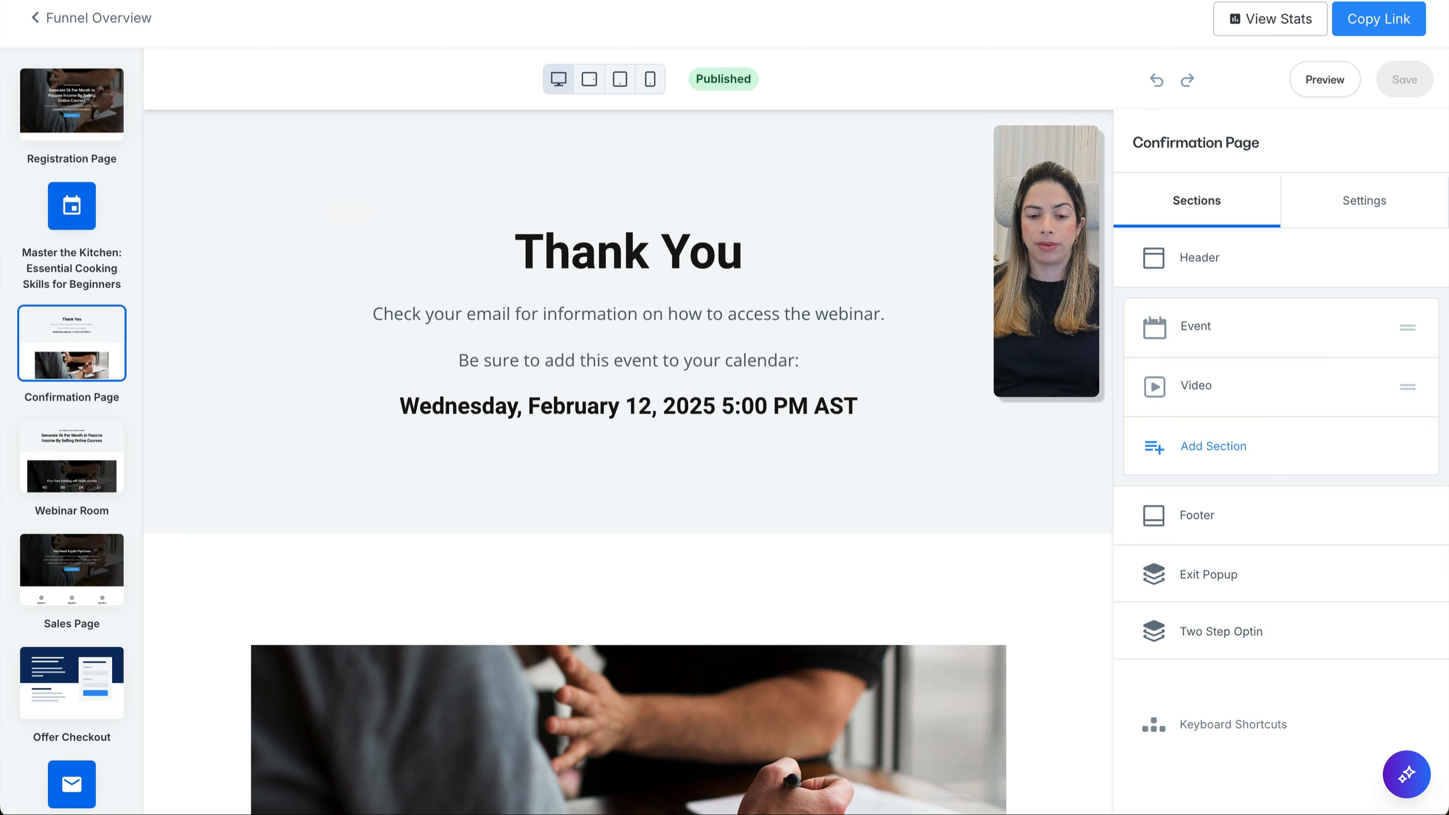
Retitle the confirmation heading to confirm the Master the Kitchen spot
double_click(713, 260)
left_click_drag(743, 262, 484, 257)
type("You’re In! Your Spot for 'Master the Kitchen' is Confirmed!")
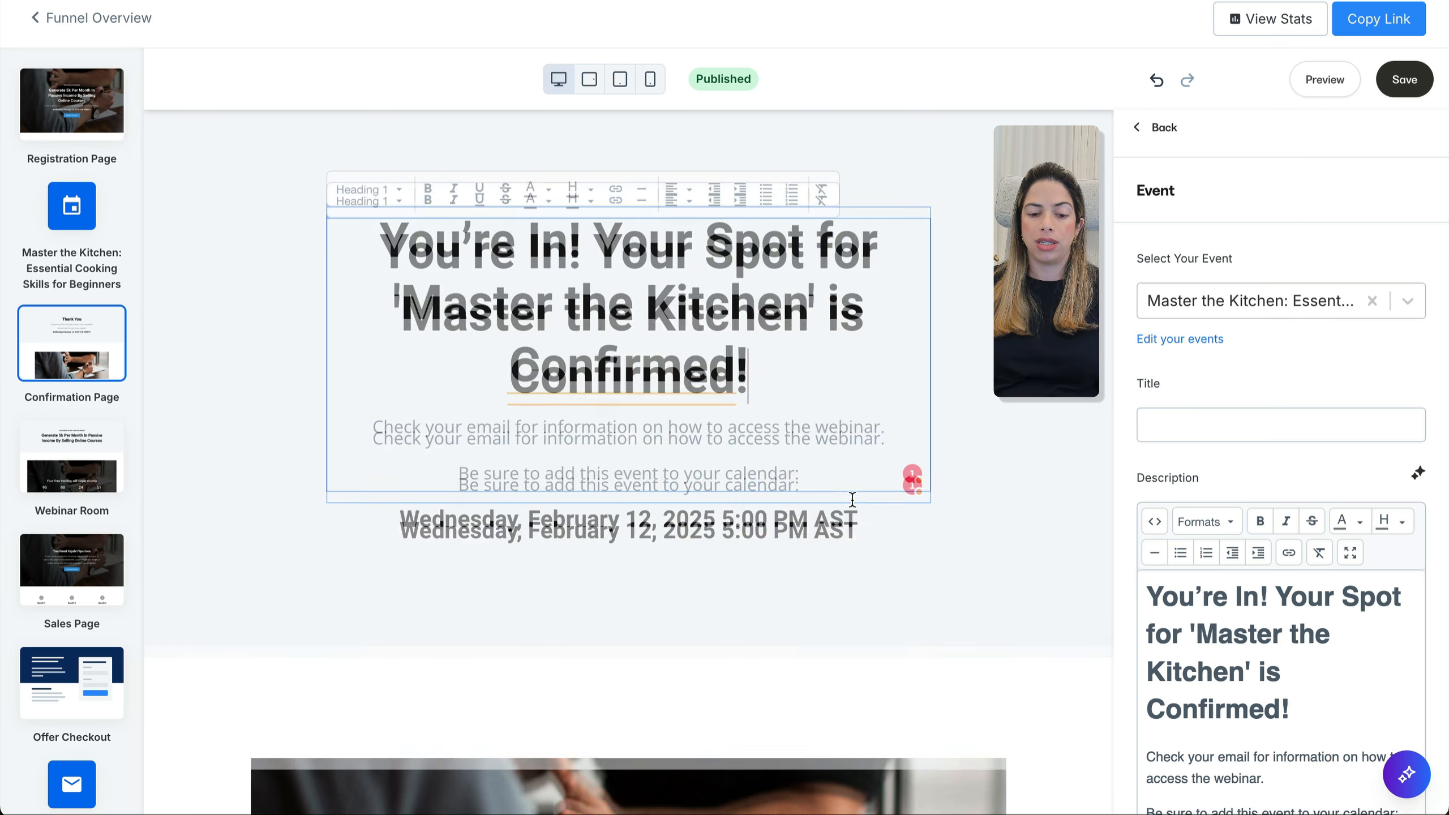
Add the 'We're excited to have you join us' welcome paragraph and save the page
scroll(852, 453, "down", 5)
scroll(852, 499, "up", 2)
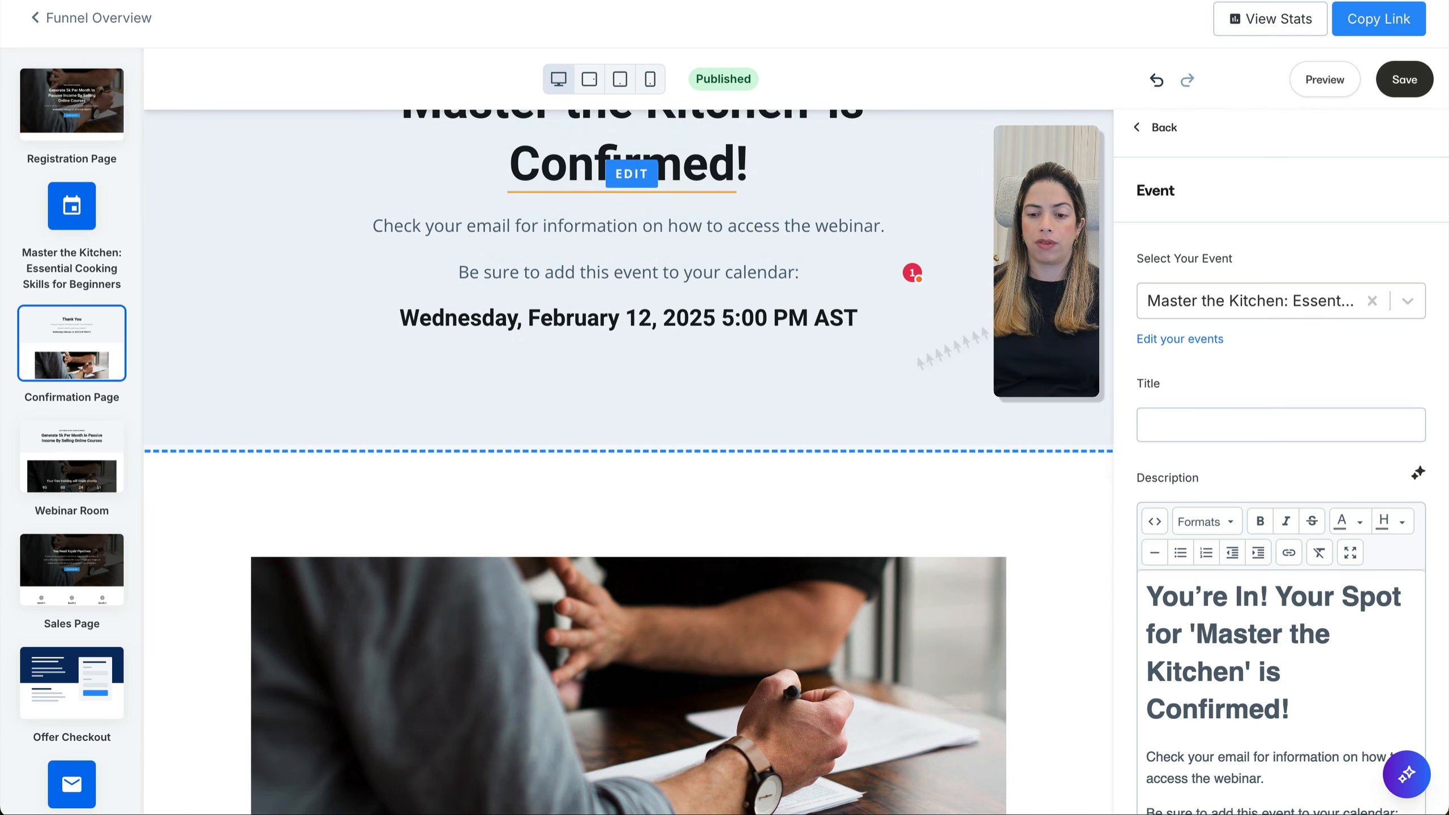
scroll(1237, 451, "down", 5)
left_click(1408, 510)
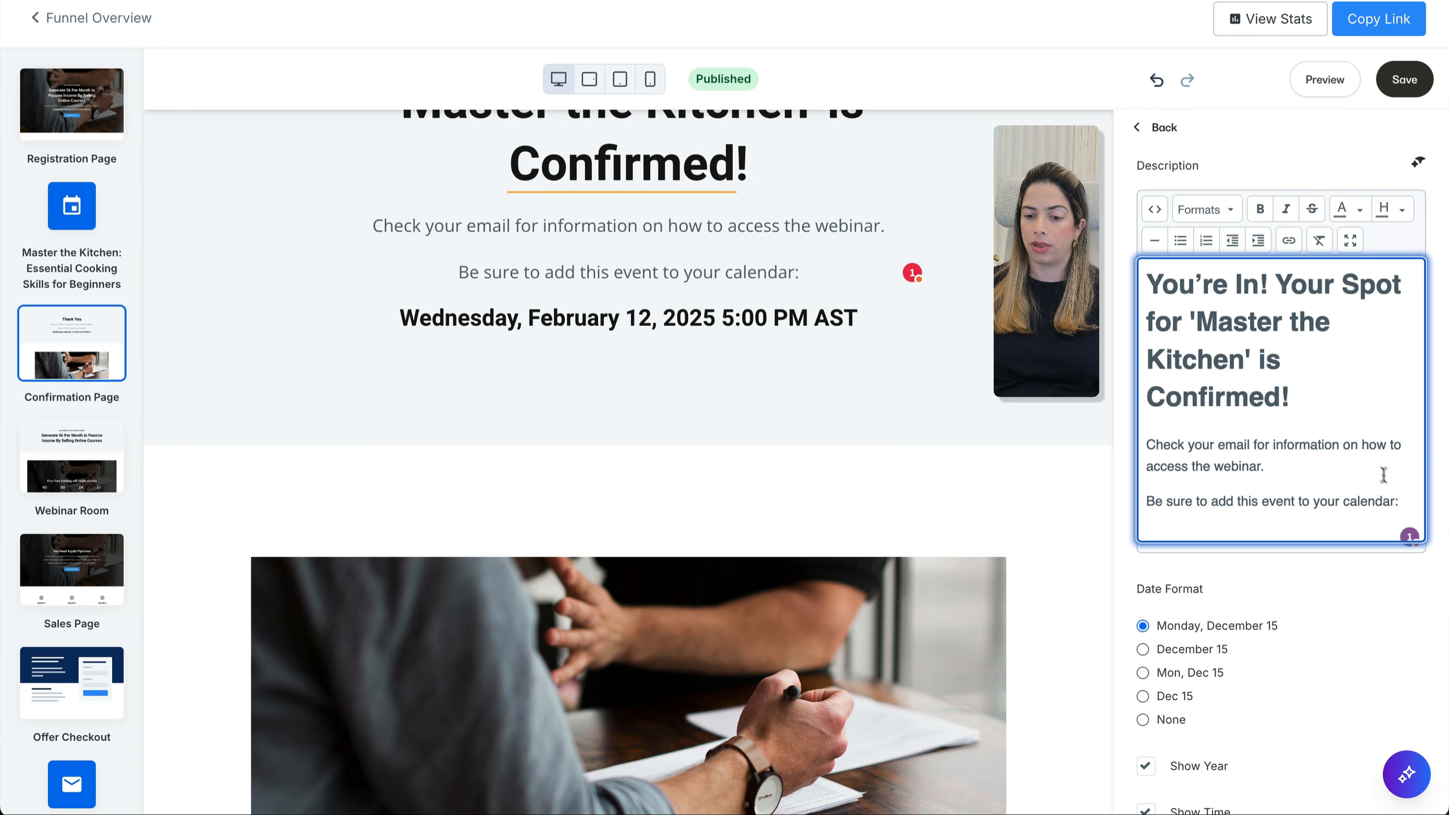
type("We’re excited to have you join us for the Master the Kitchen webinar. In just a few moments, you’ll receive an email with the details. Check your inbox for your confirmation, and make sure to mark your calendar. We can’t wait to help you master the art of cooking!")
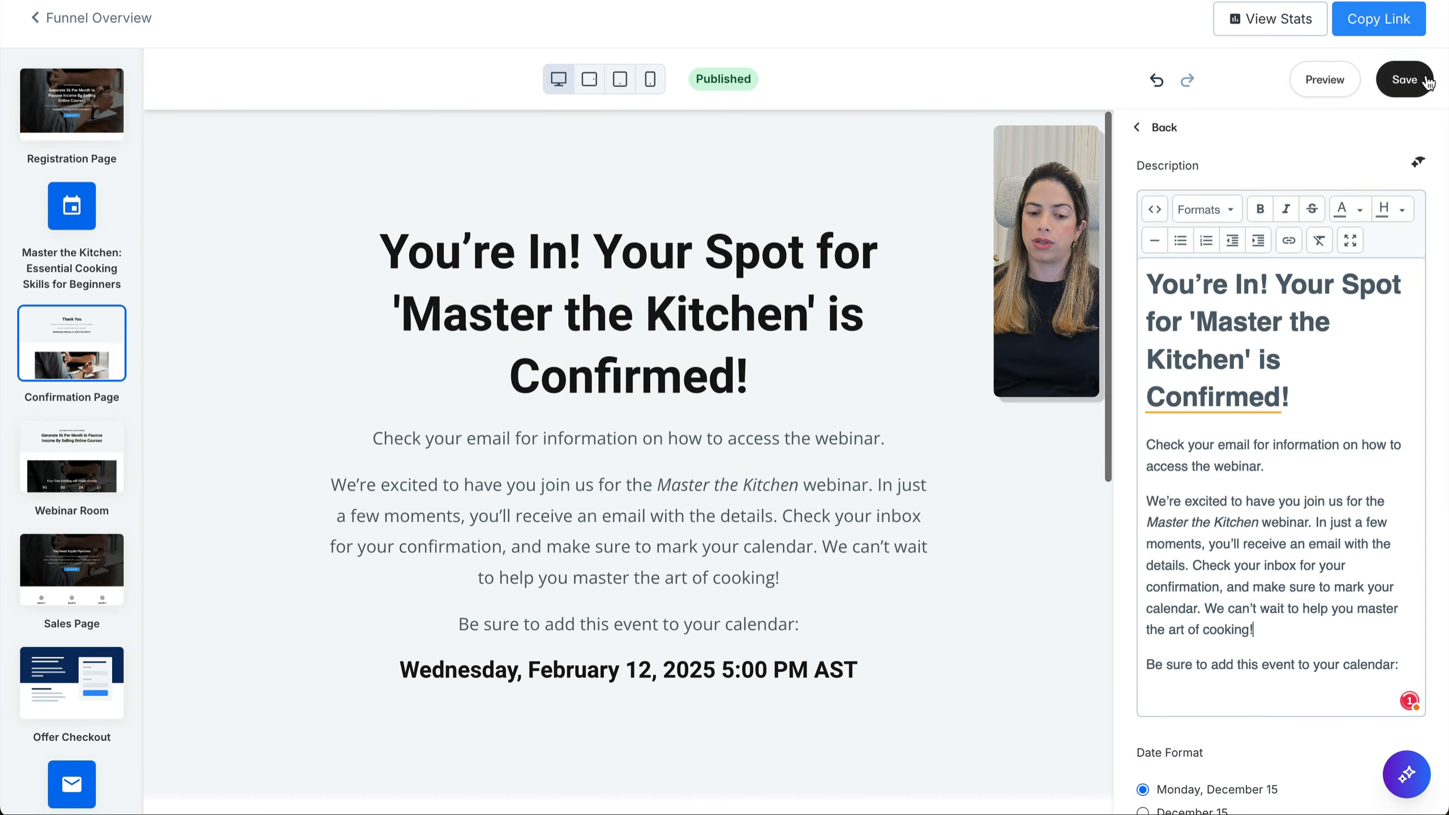
left_click(1424, 80)
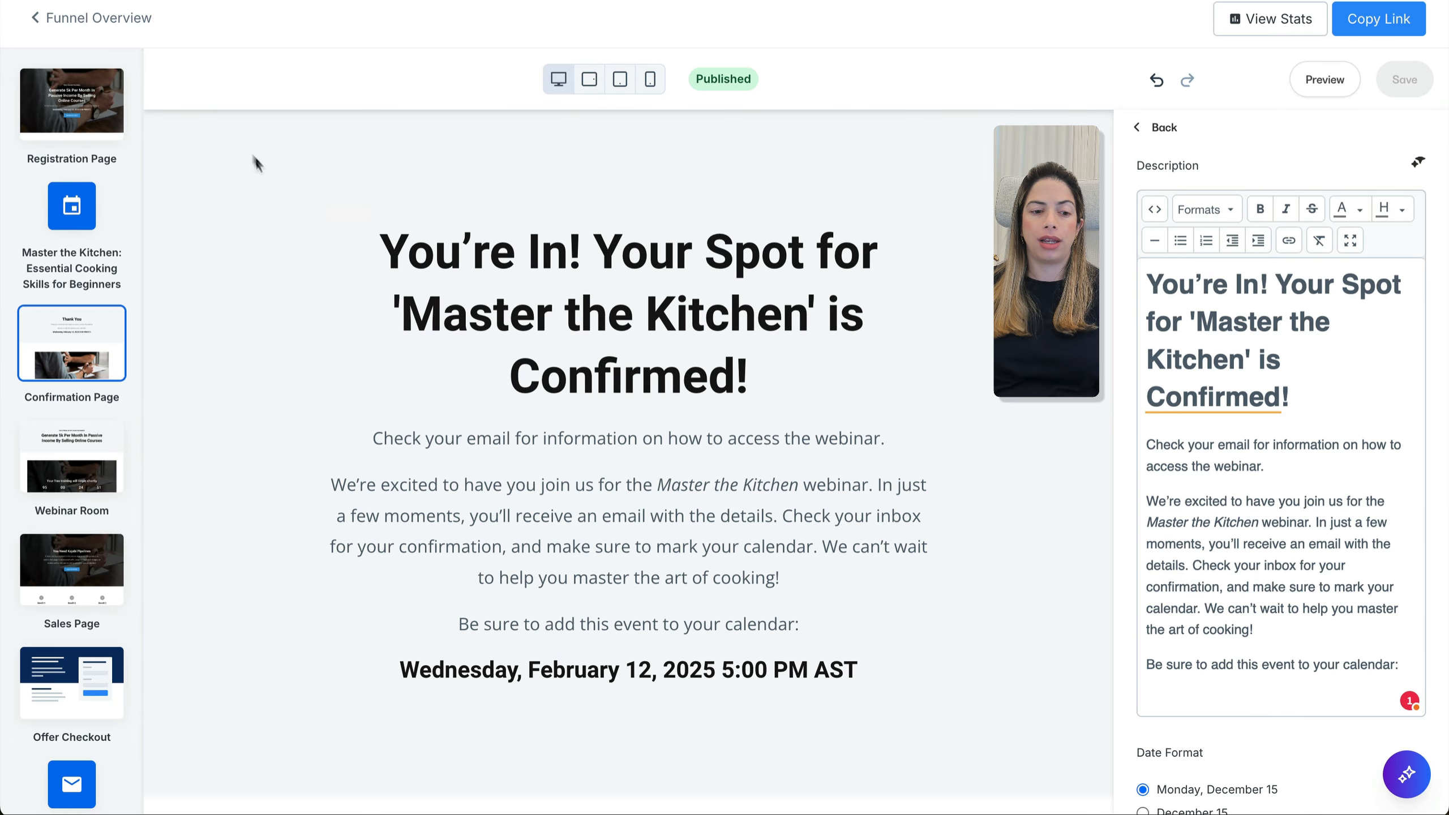
left_click(101, 21)
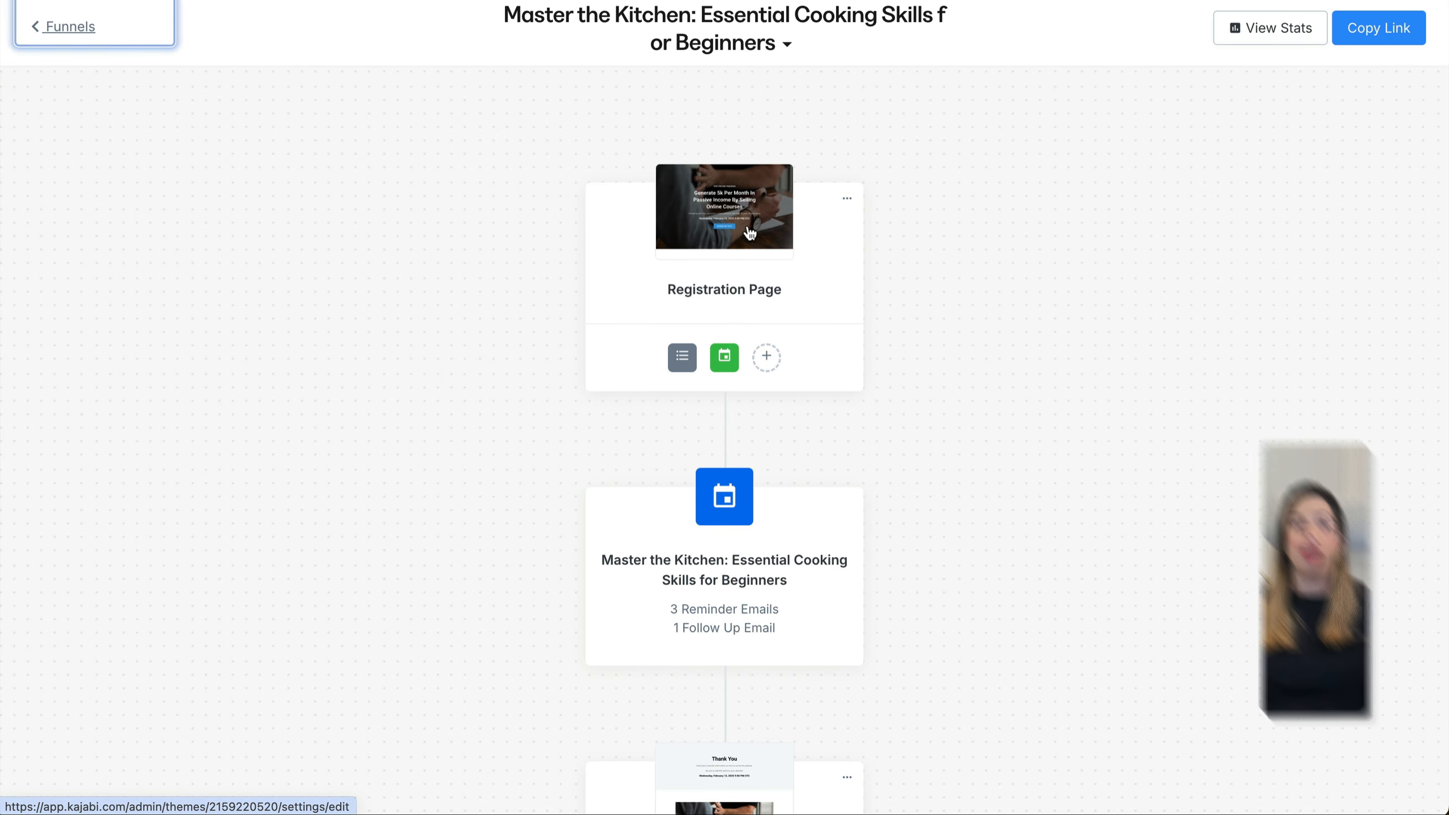
Open the Master the Kitchen webinar event step from the funnel map
mouse_move(693, 367)
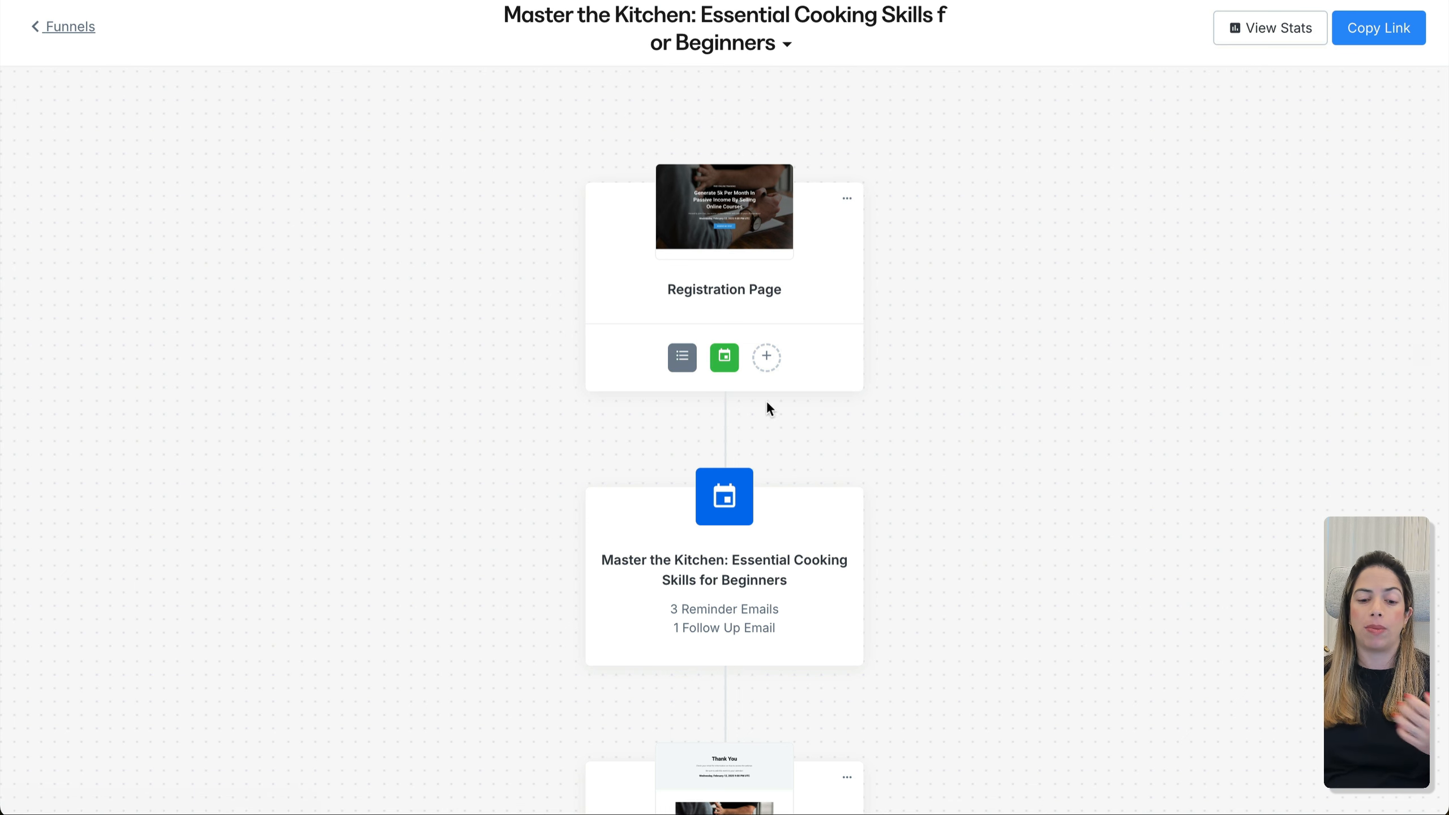
left_click(737, 473)
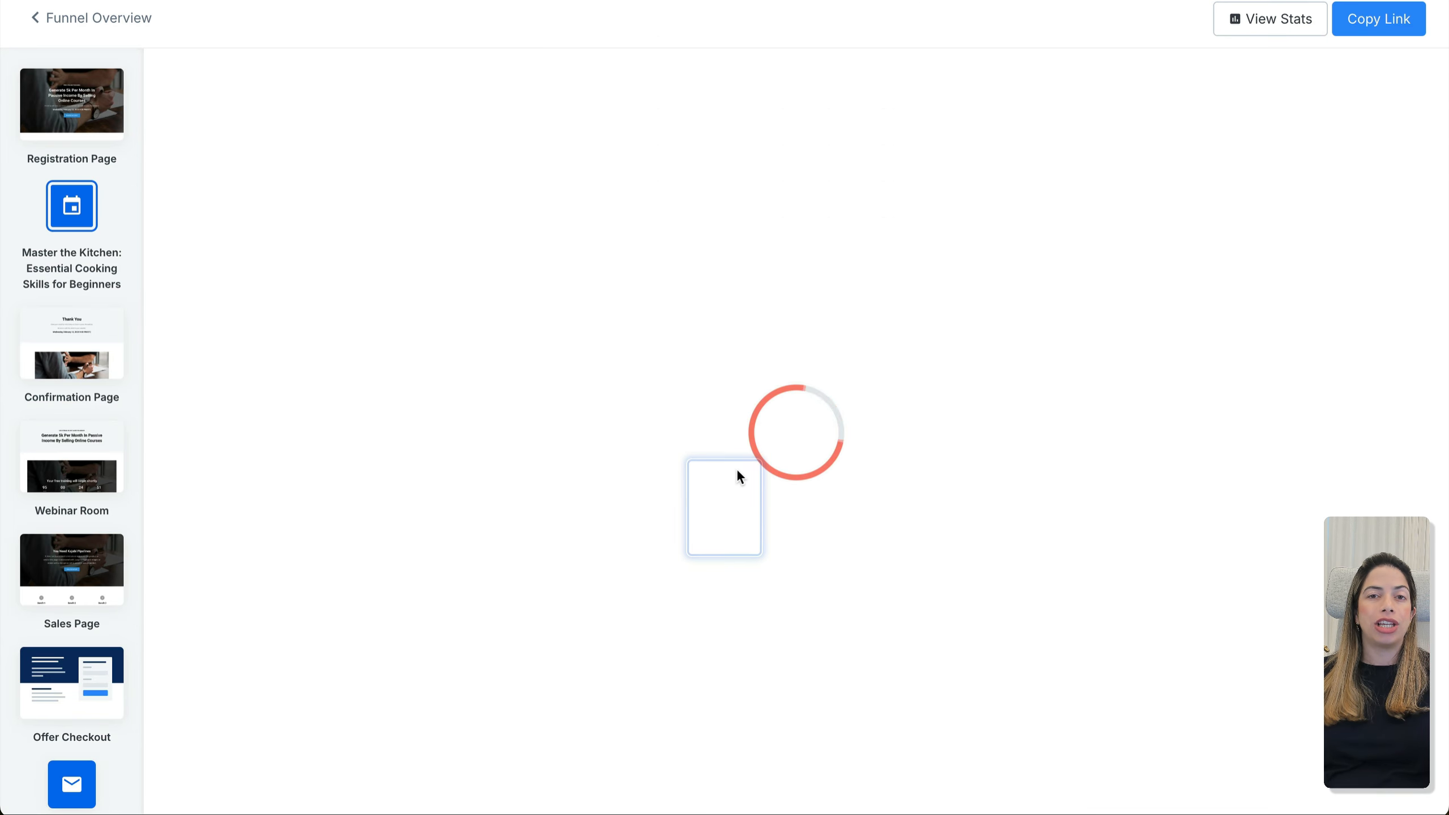
Look over the 'Congrats, you're registered!' event email
left_click(410, 371)
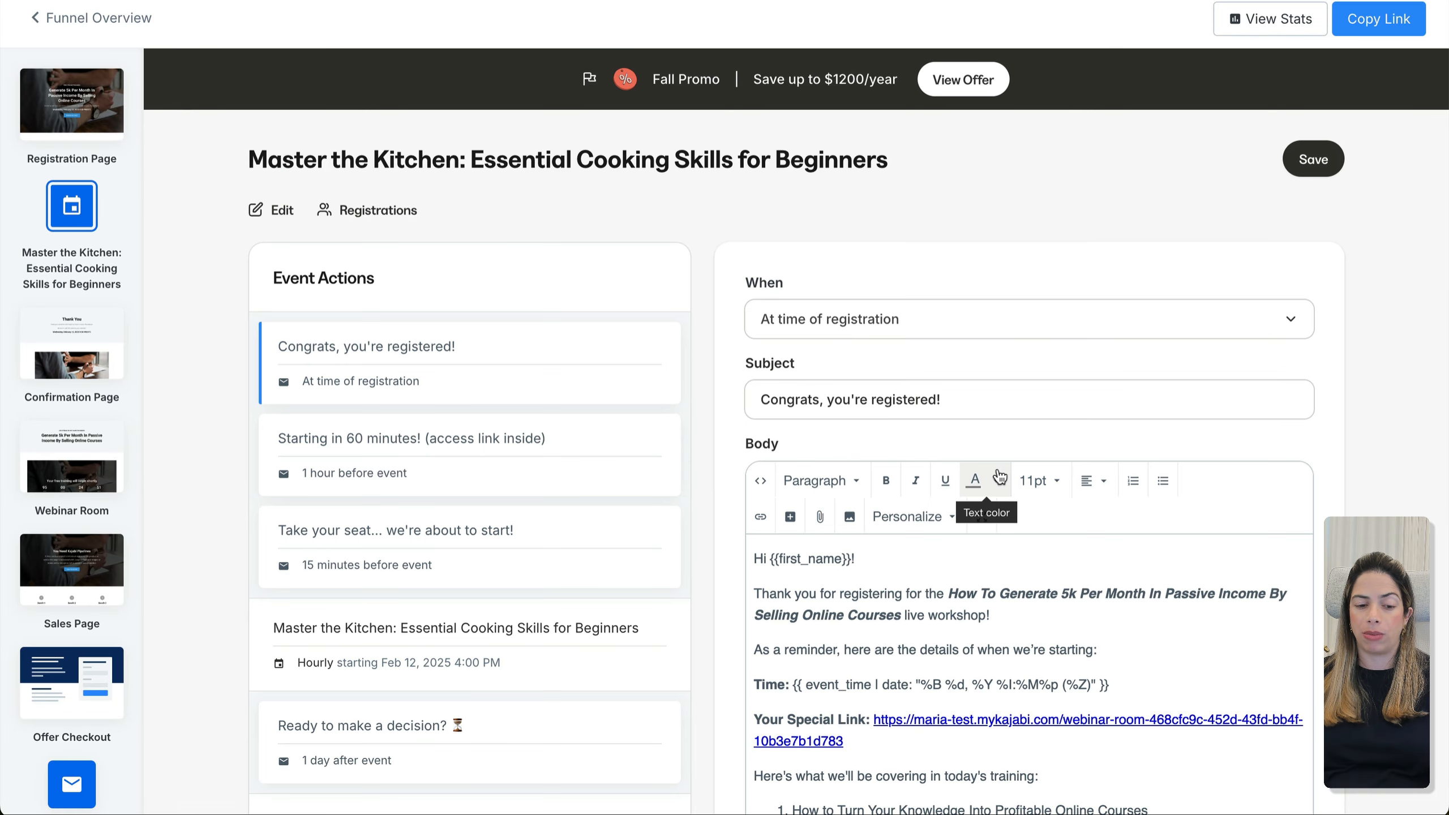
scroll(899, 399, "down", 3)
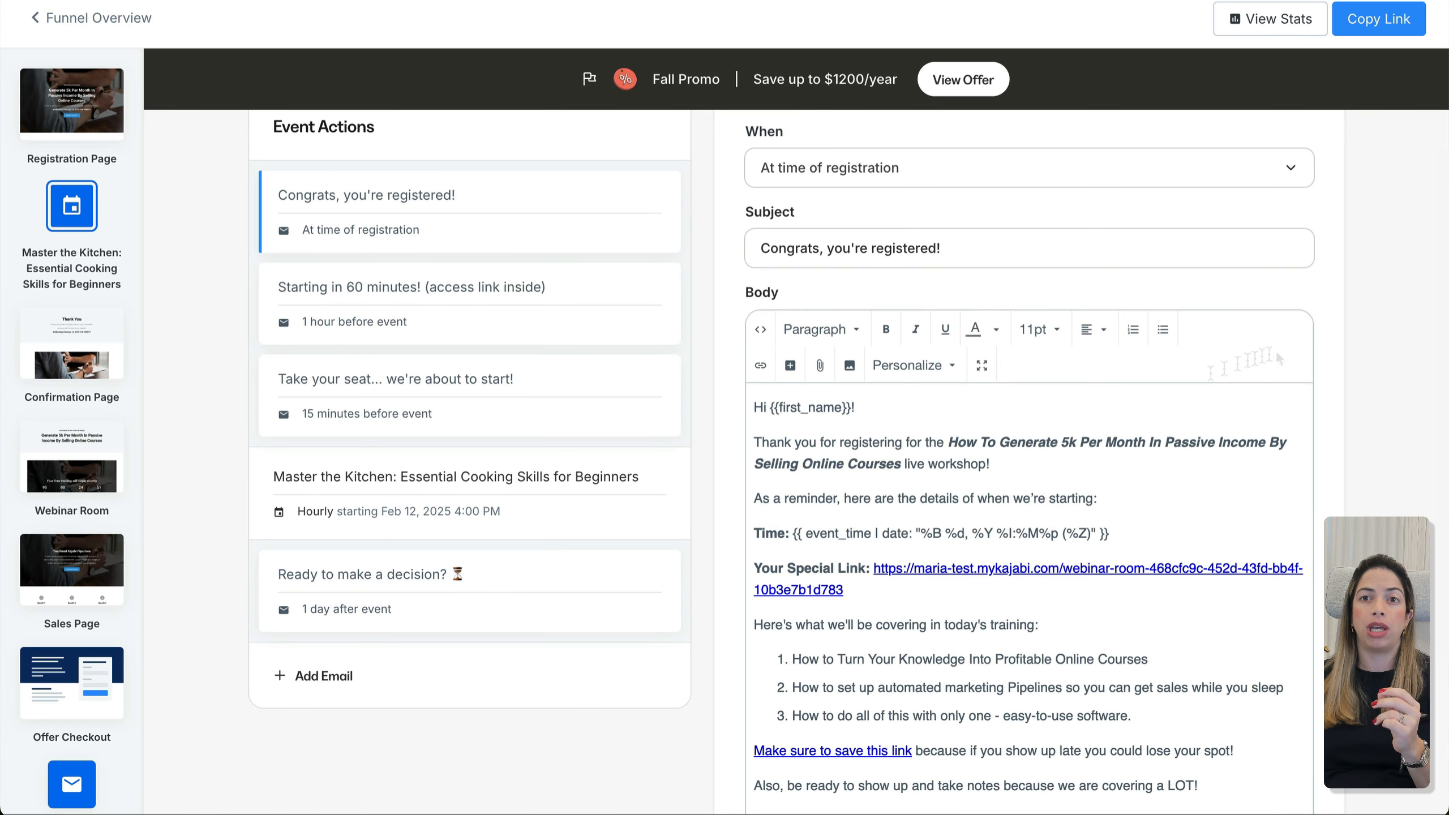
scroll(867, 636, "down", 1)
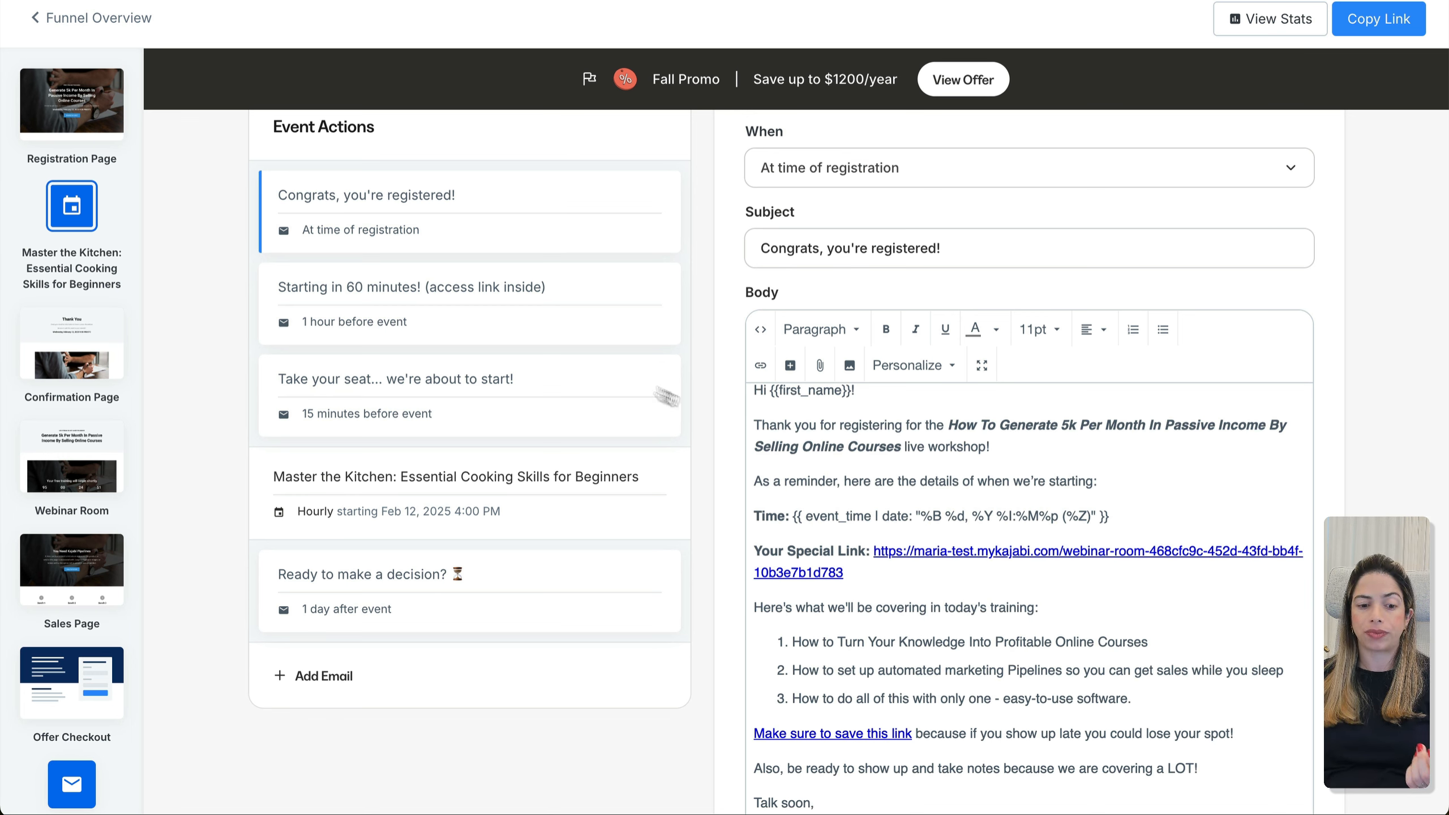
Make the 'Starting in 60 minutes!' reminder send 30 minutes before the event and save it
left_click(488, 302)
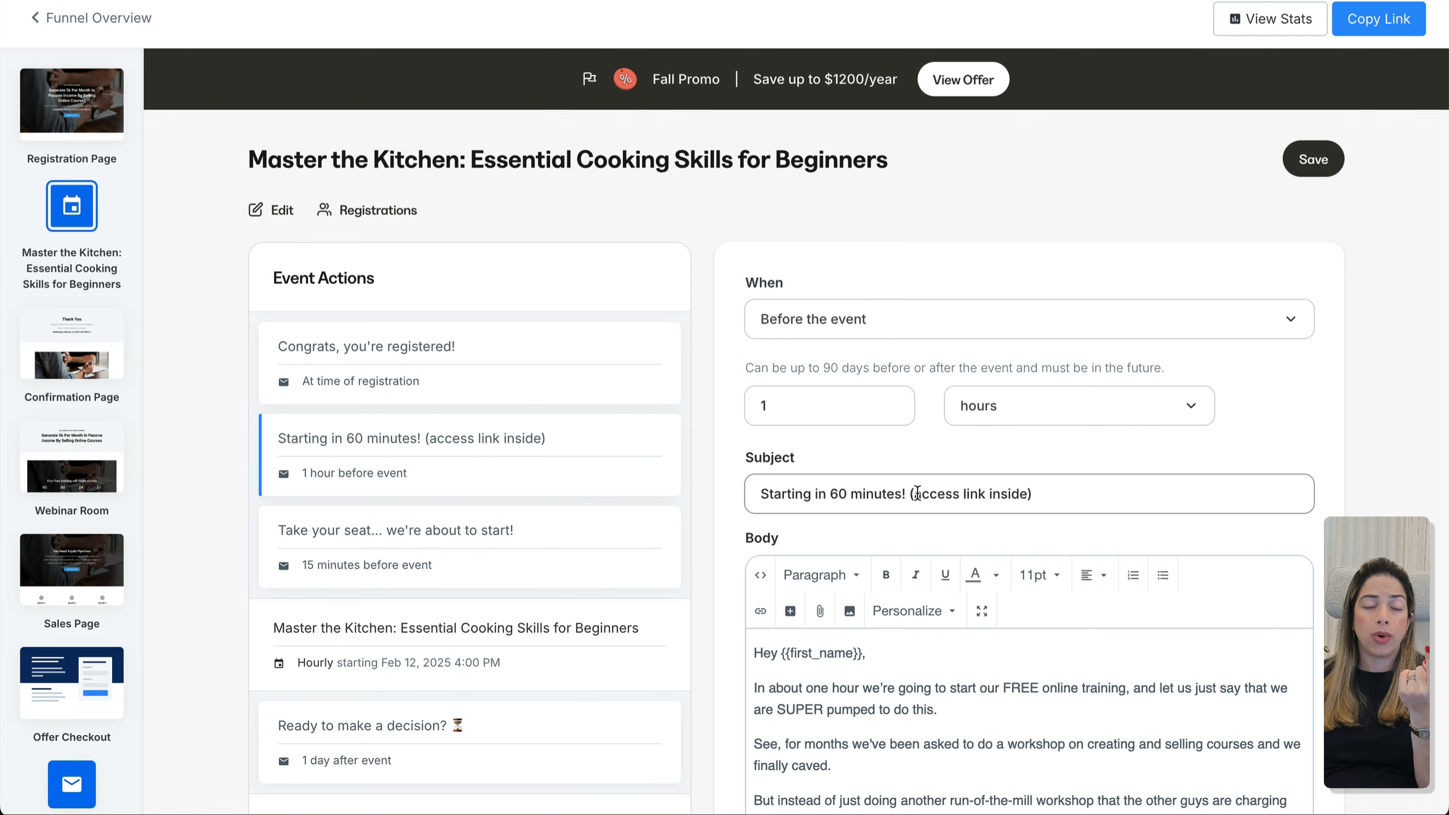
scroll(917, 493, "down", 3)
left_click(865, 264)
key("BackSpace")
type("30")
key("Tab")
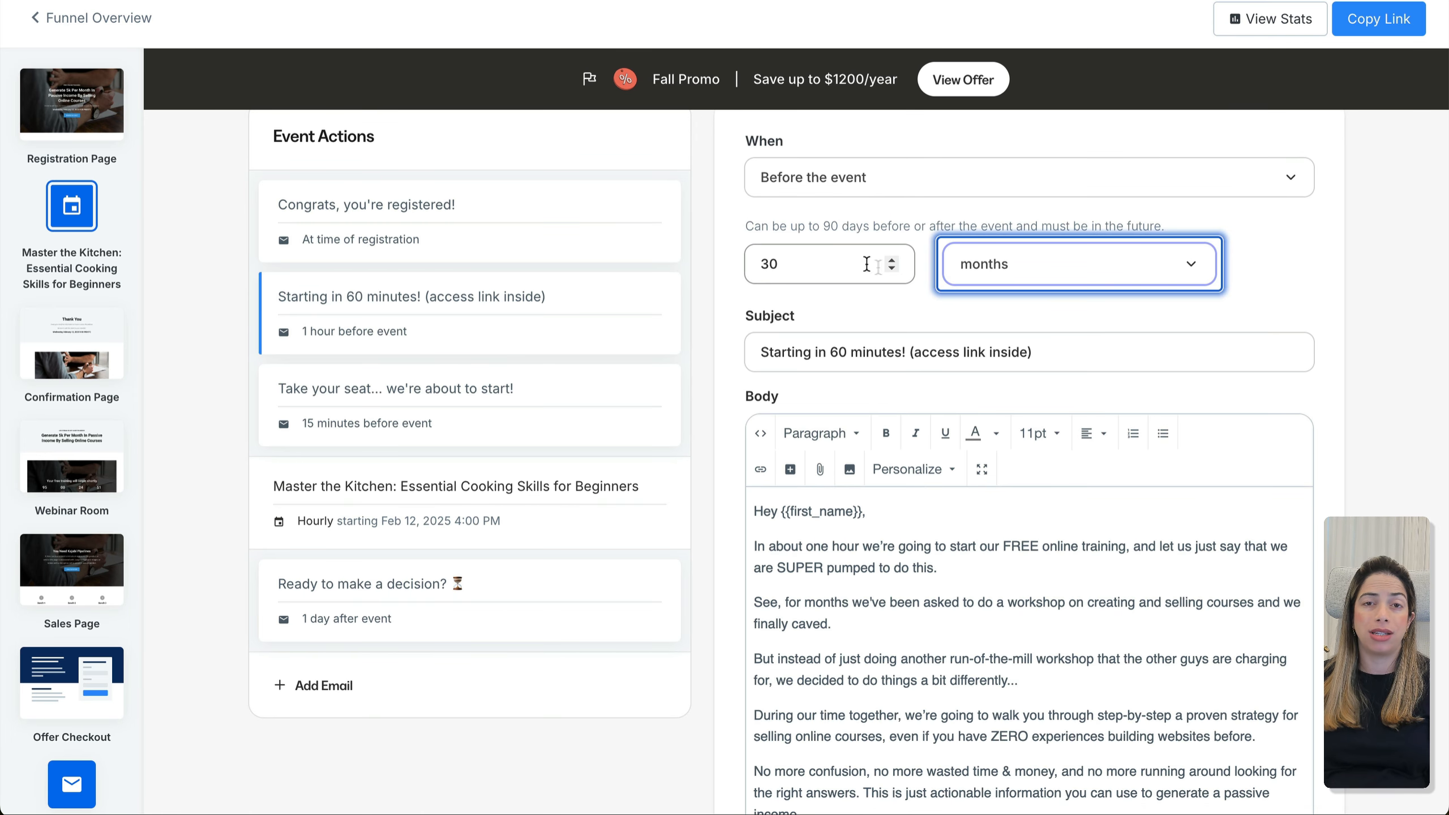
left_click(1028, 275)
left_click(1013, 182)
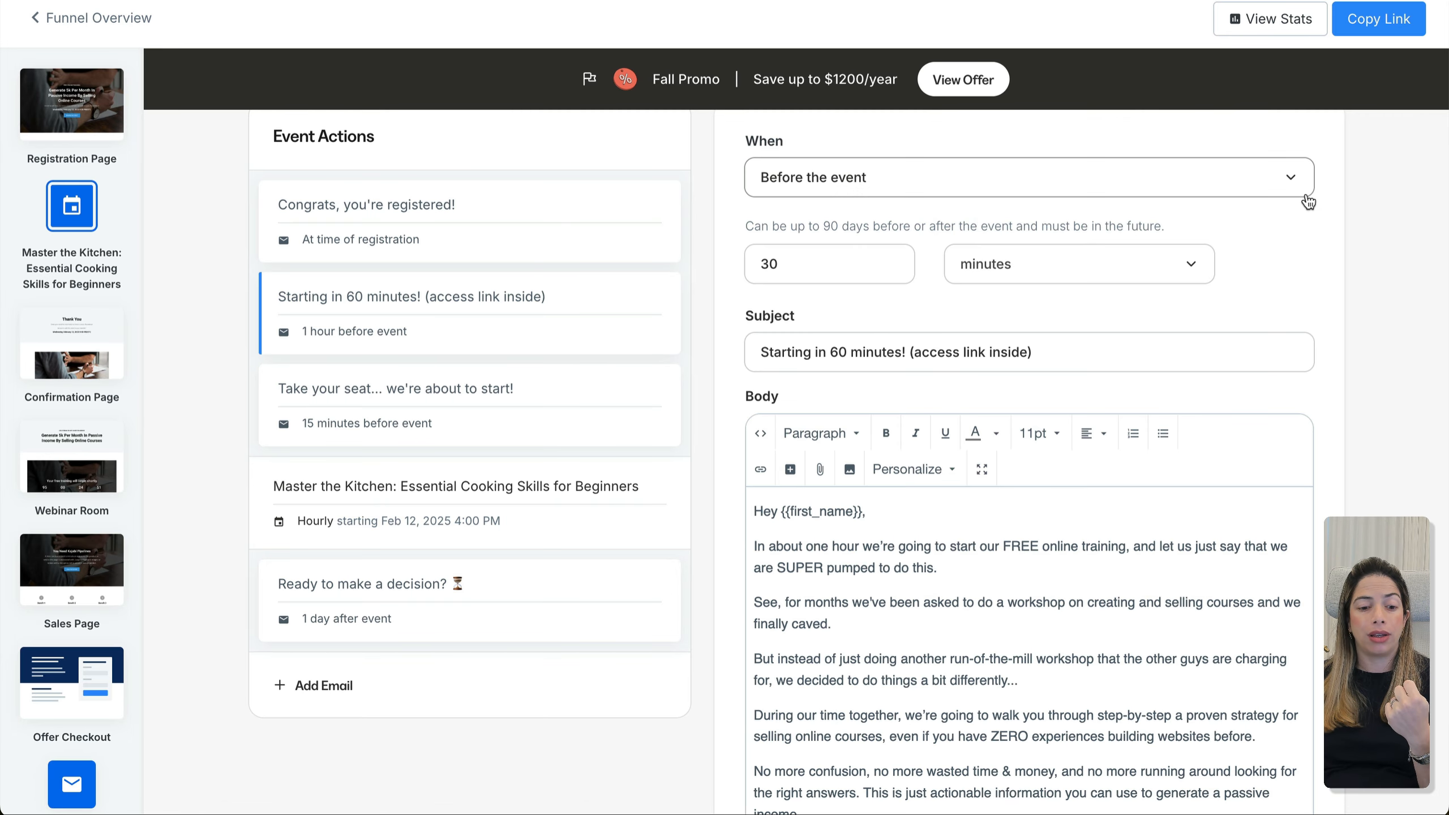
scroll(1307, 201, "up", 3)
left_click(1307, 165)
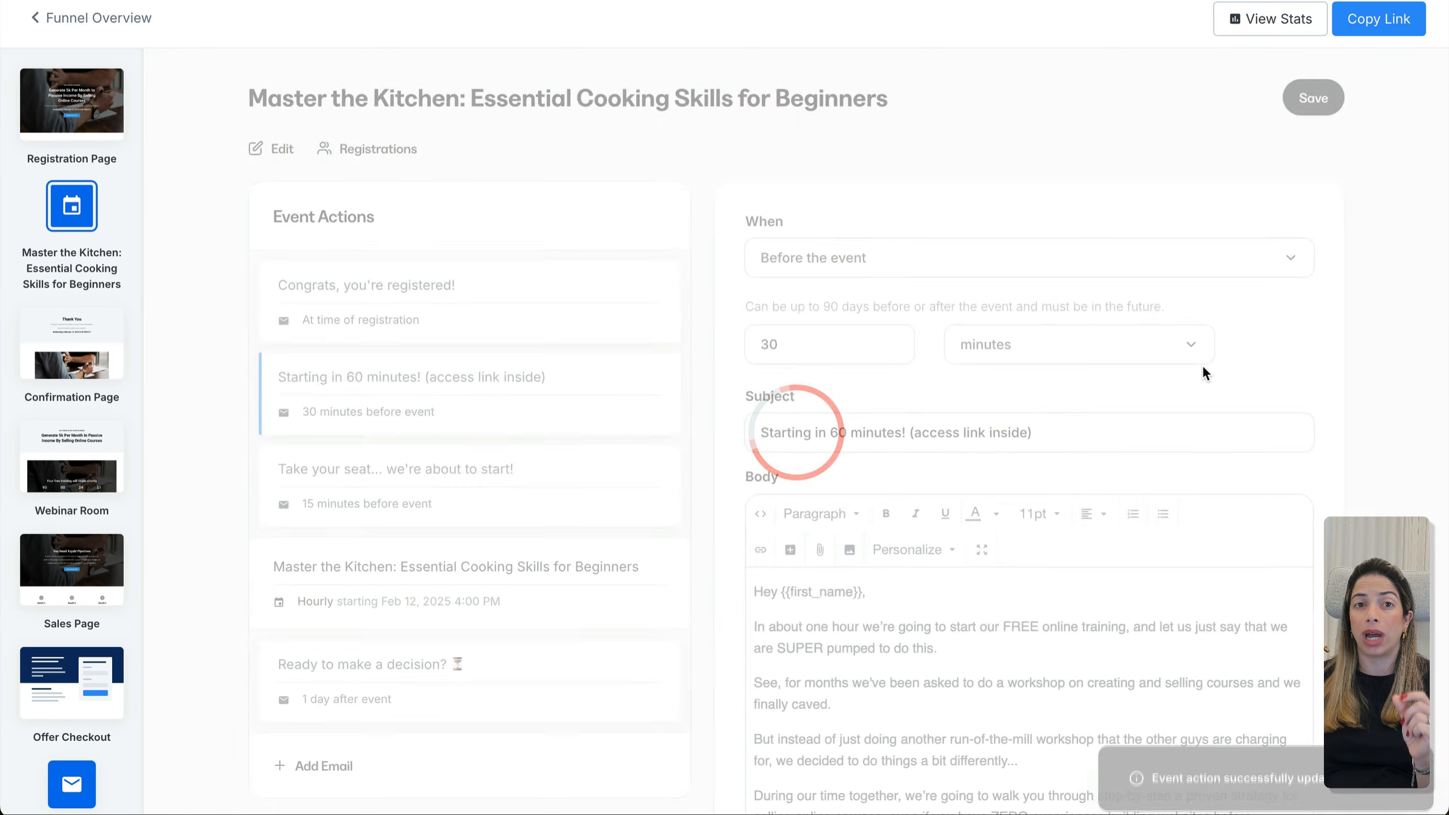
left_click(96, 25)
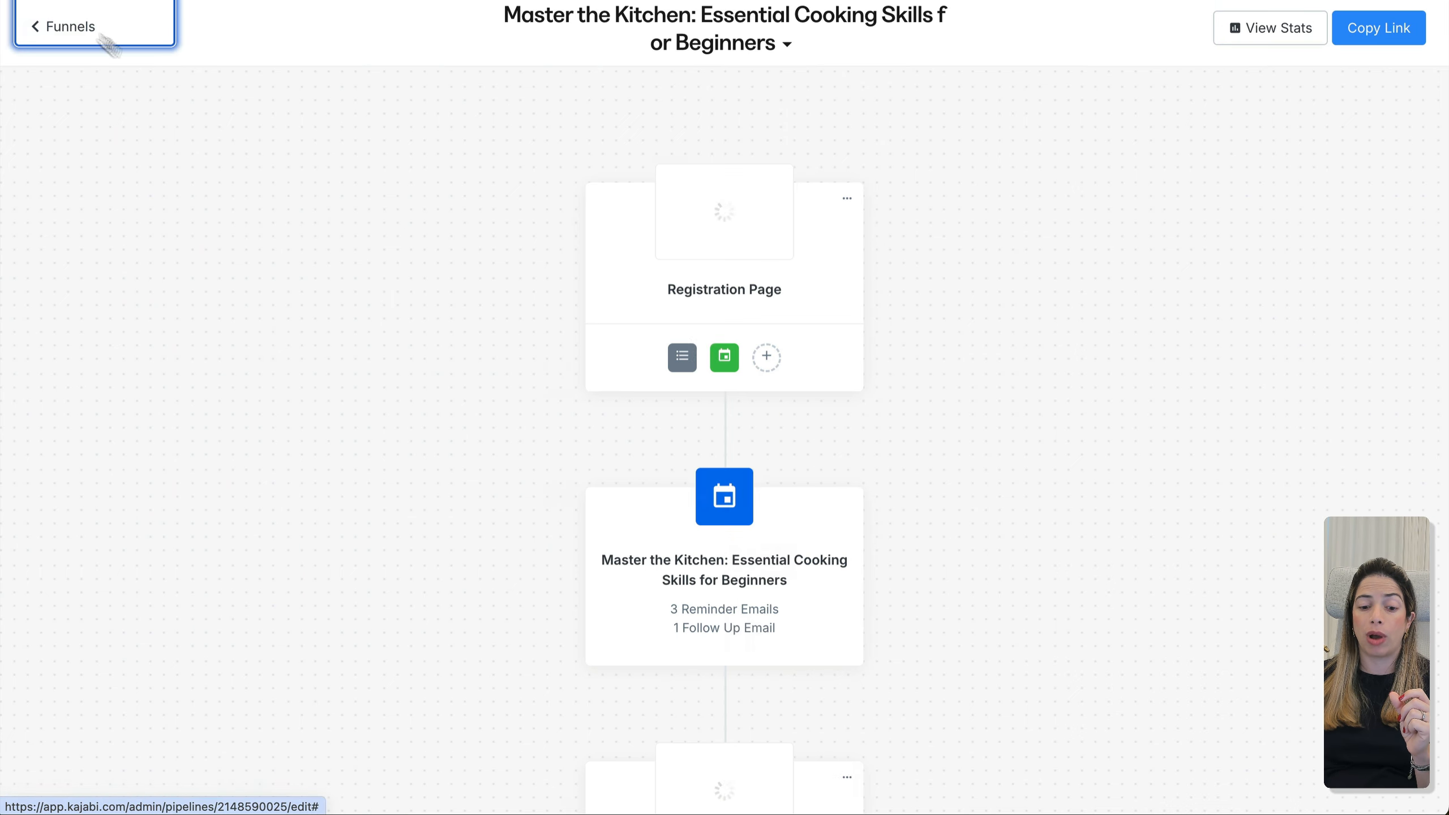
Replace the Webinar Room slug's generated ID with webinar-room-cooking, copy its URL, and save
scroll(786, 663, "down", 5)
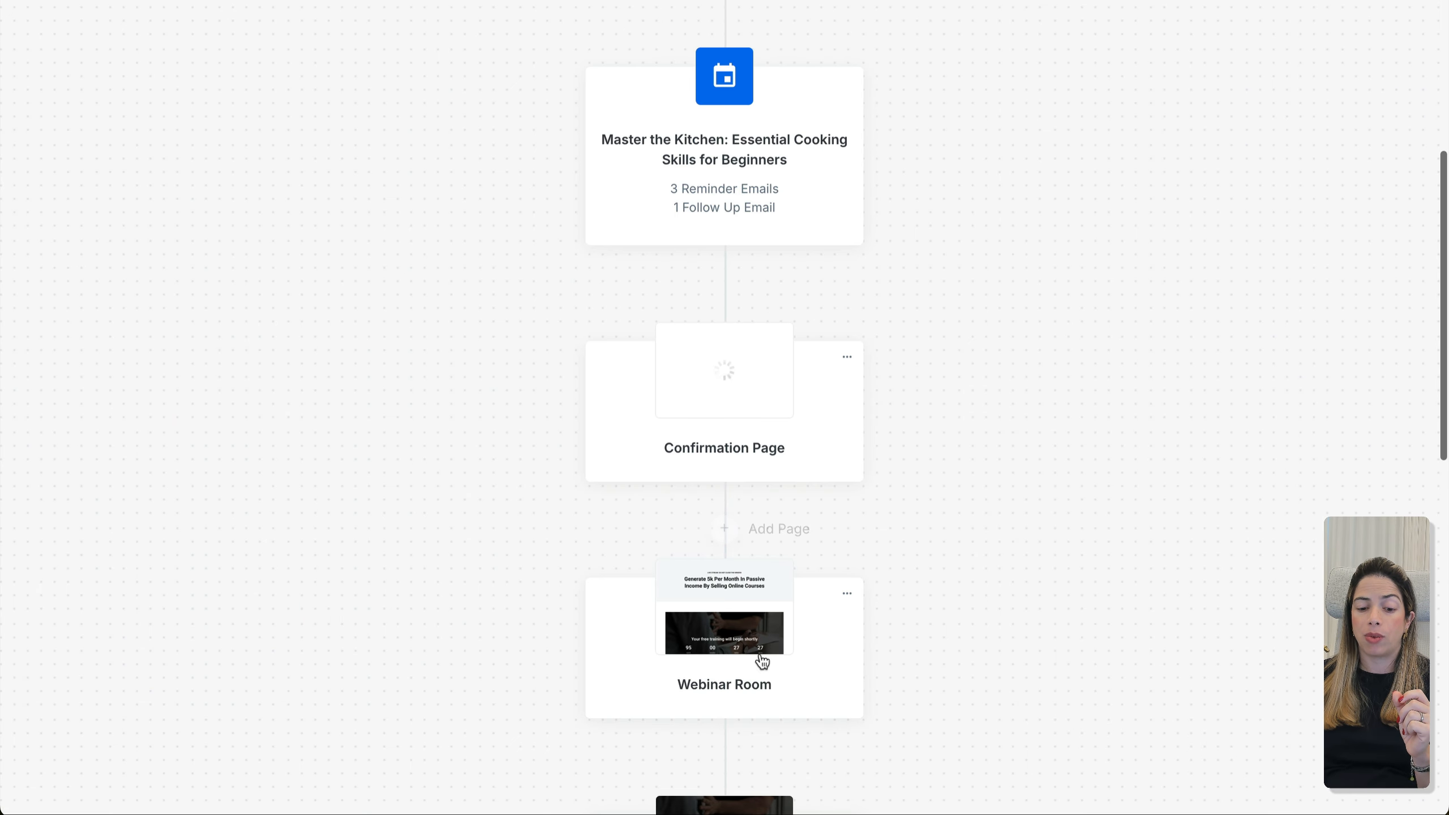
left_click(847, 594)
left_click(888, 628)
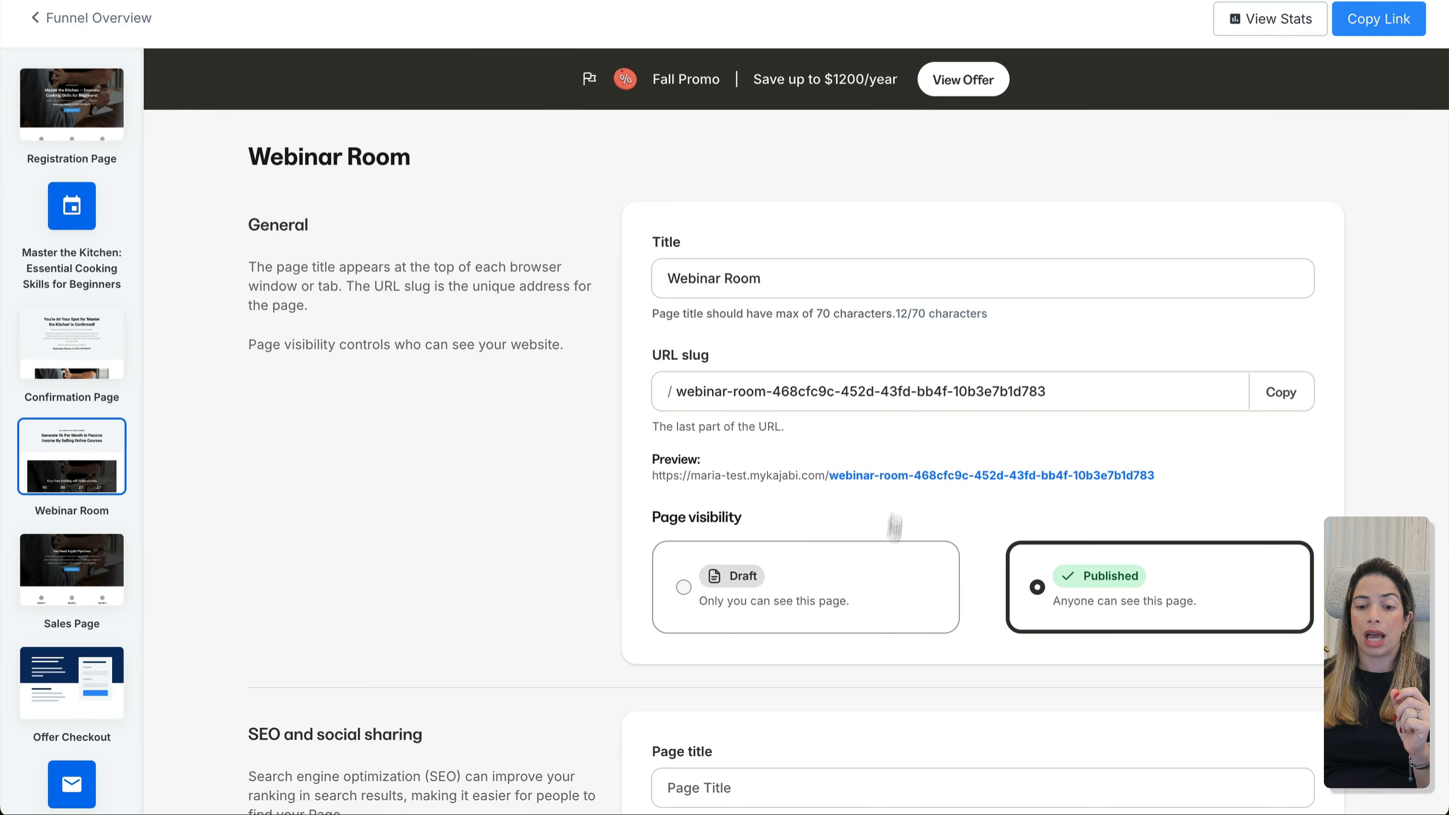
left_click_drag(777, 394, 1112, 403)
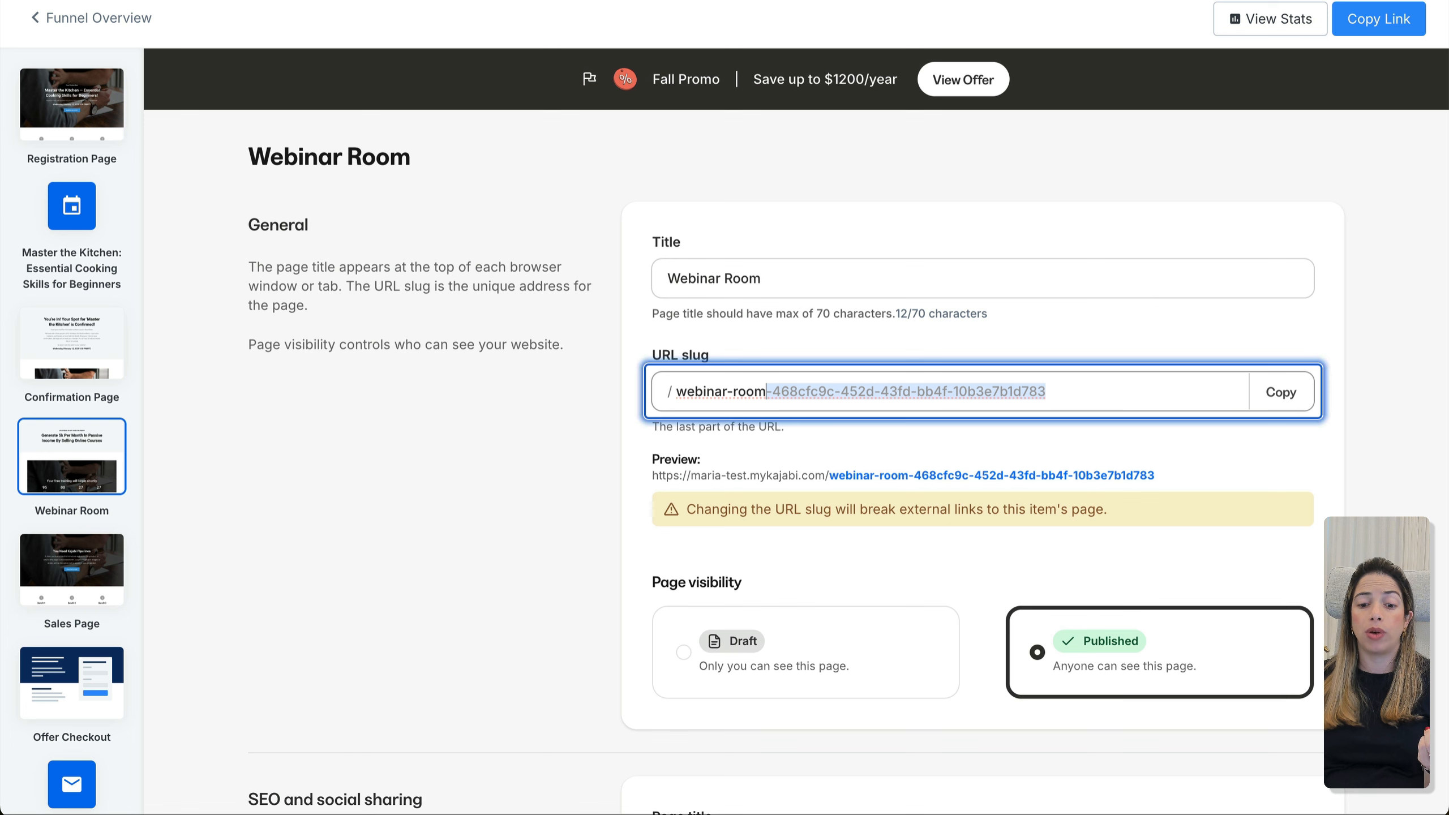
key("BackSpace")
key("BackSpace")
type("-room-cooking")
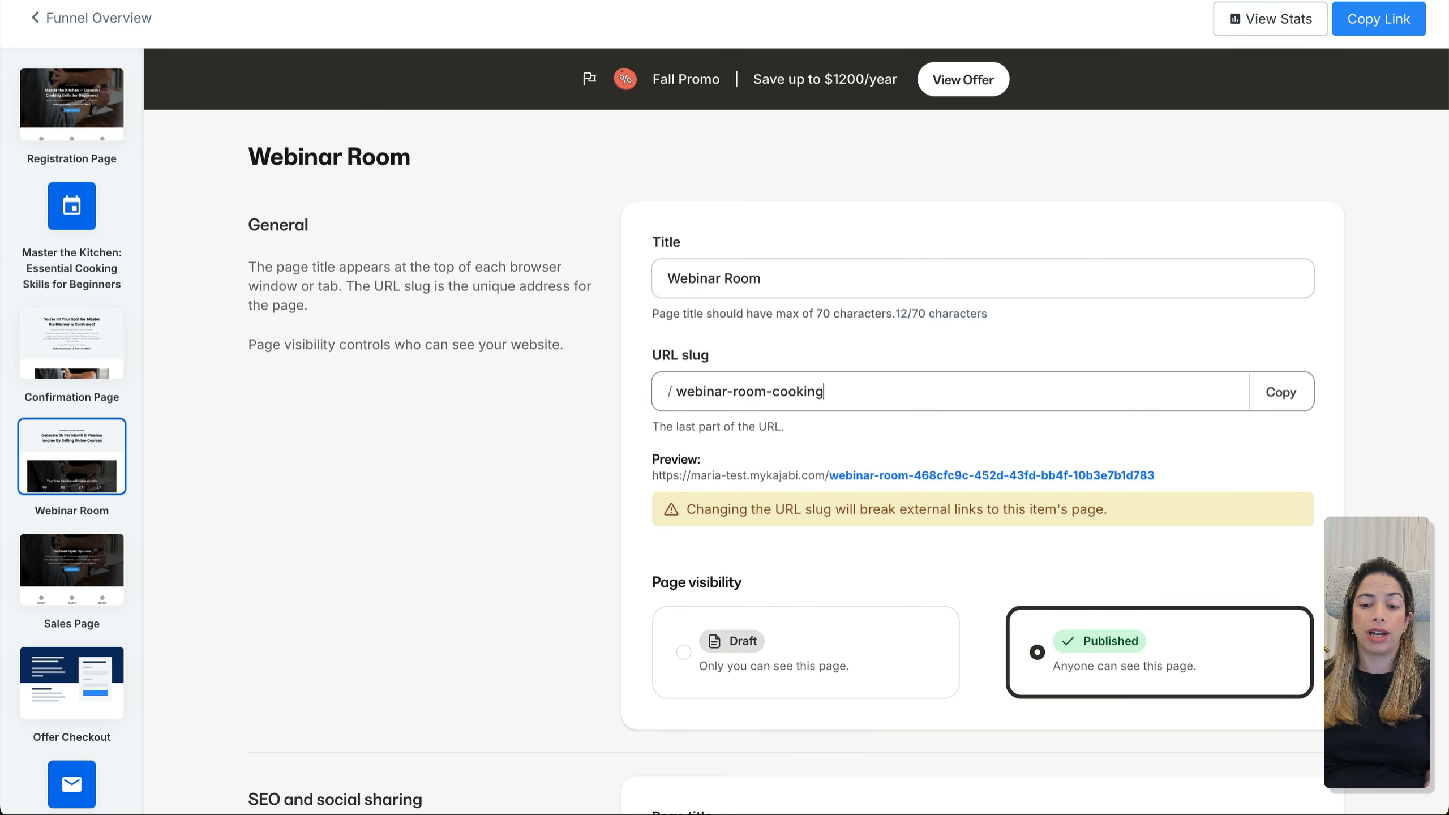
left_click(1281, 391)
scroll(1319, 457, "down", 10)
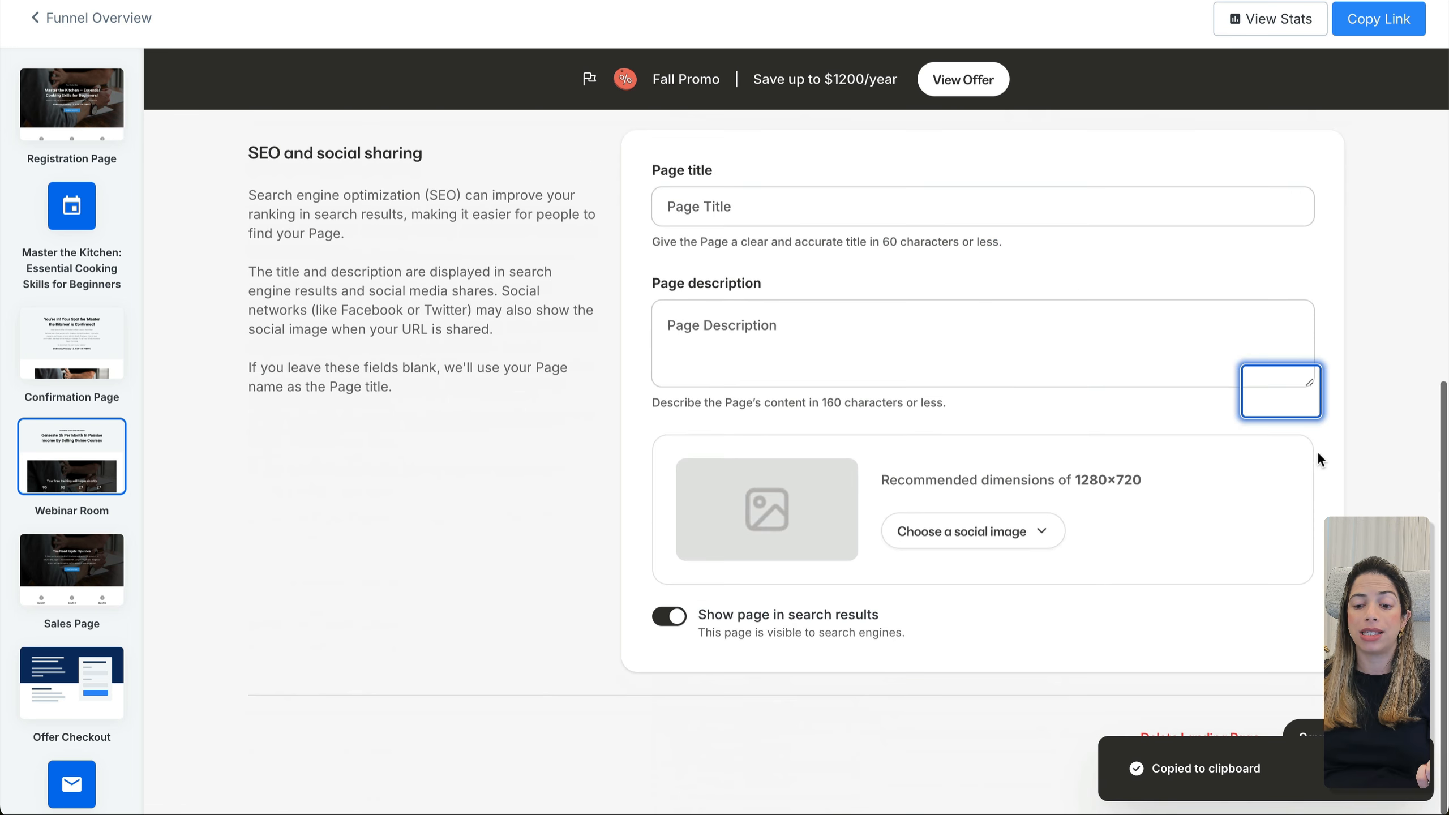
left_click(1312, 734)
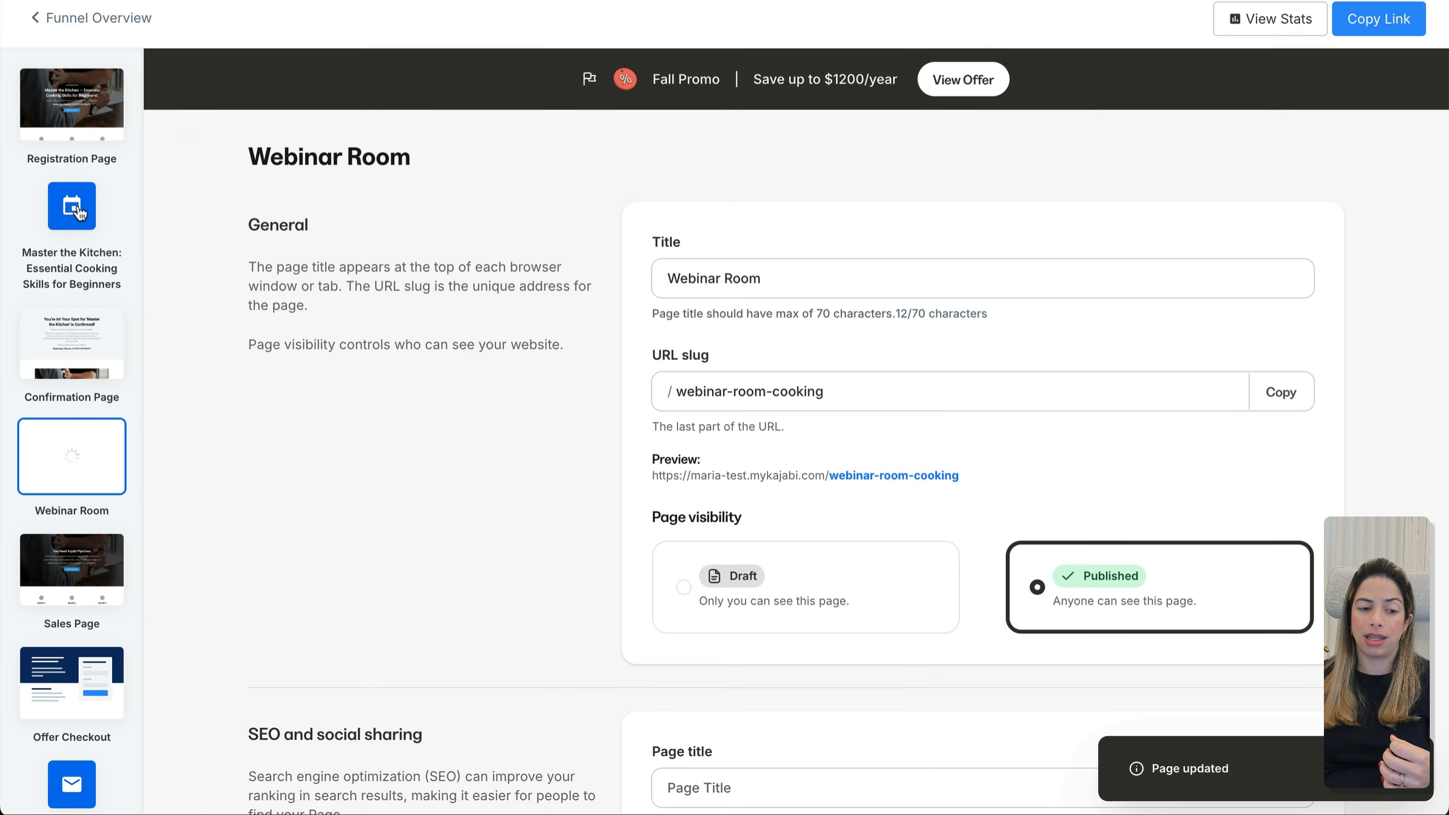
left_click(78, 211)
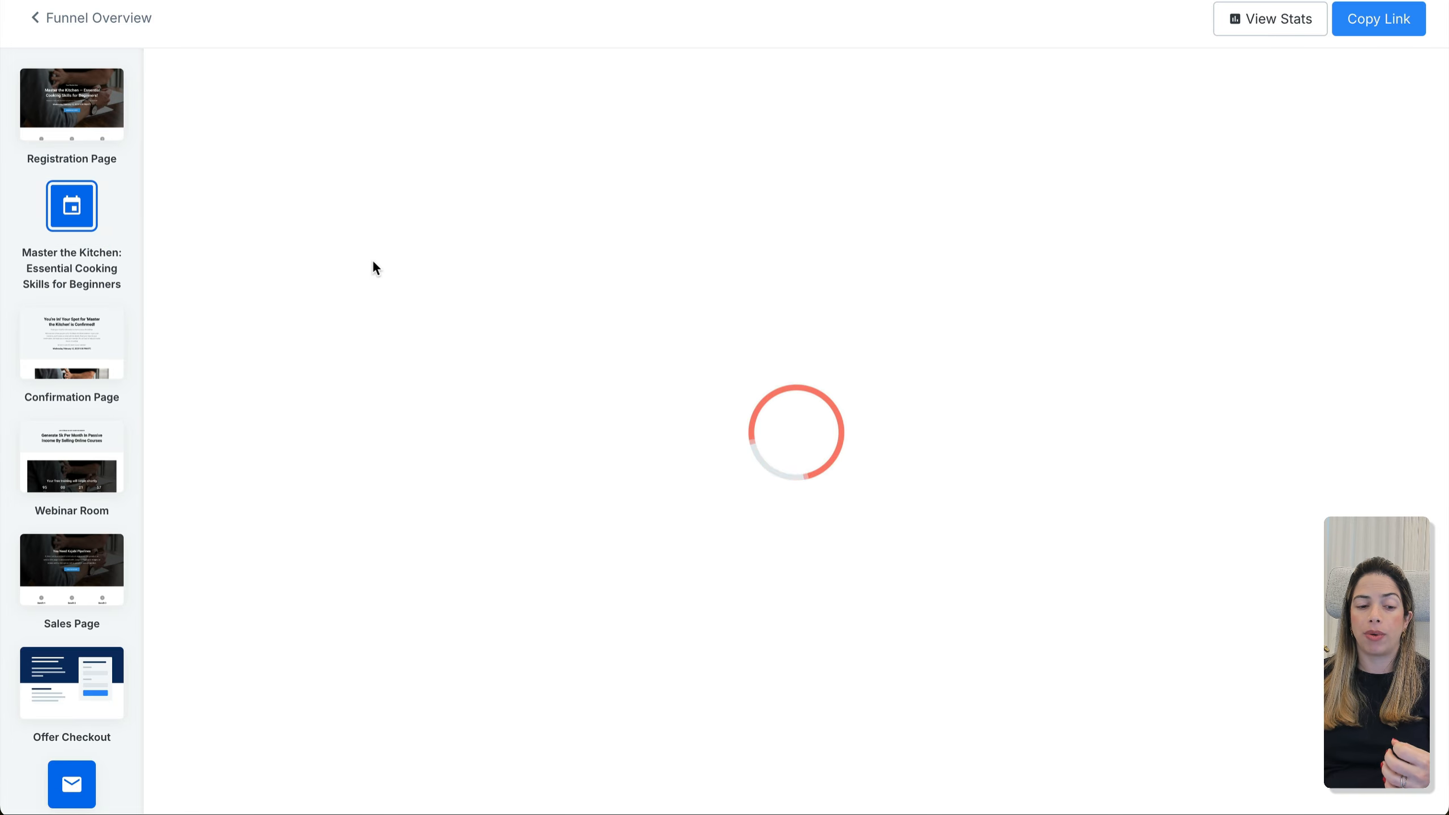
Link the Congrats email's Special Link to the copied Webinar Room URL, opening in a new window, and save
left_click(360, 365)
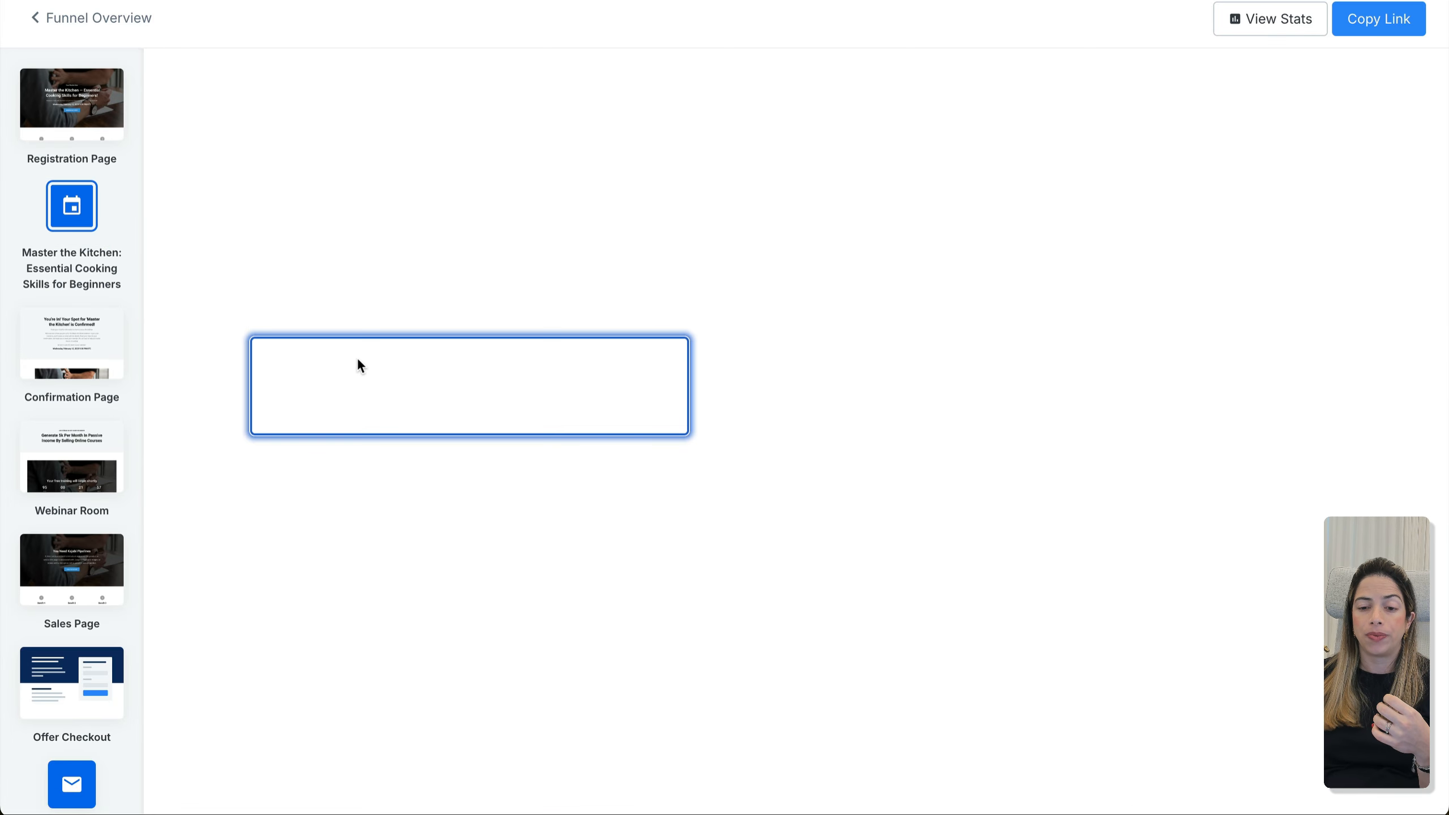
mouse_move(900, 729)
left_mouse_down()
mouse_move(877, 703)
mouse_move(879, 741)
left_mouse_up()
key("super+v")
left_click(770, 521)
key("super+v")
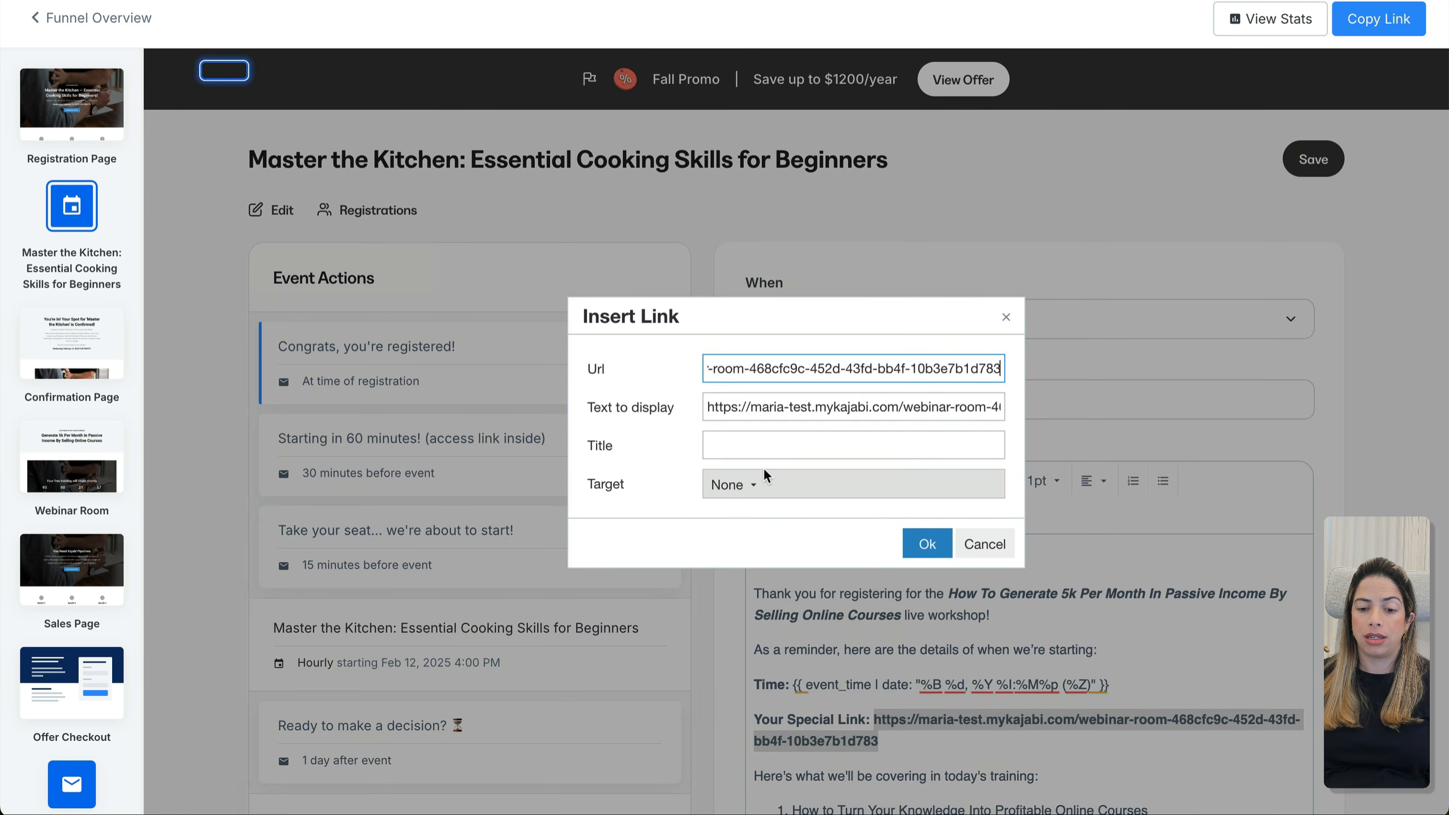
left_click(740, 495)
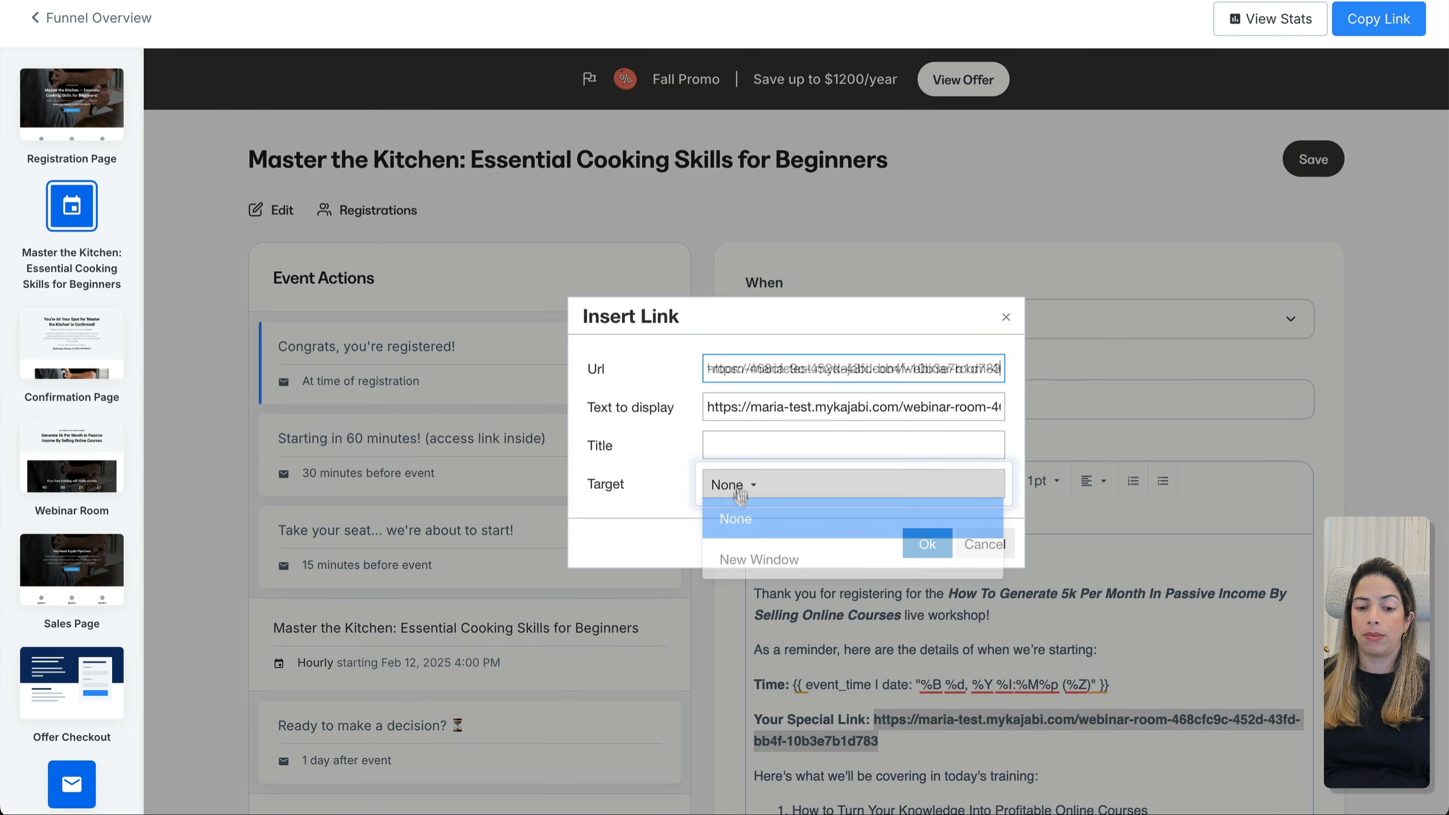
left_click(741, 558)
left_click(924, 543)
left_click(1304, 157)
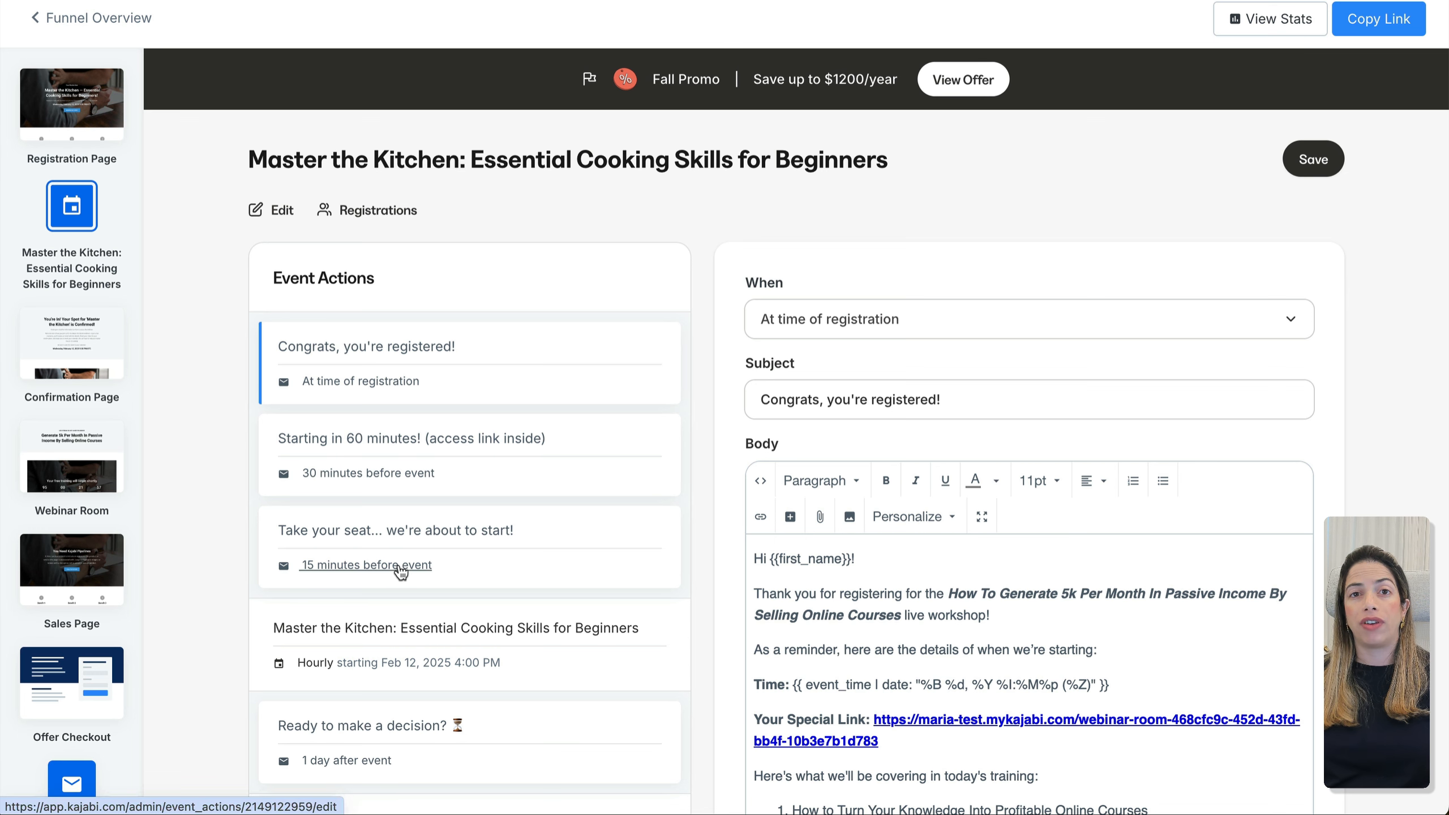
scroll(550, 574, "down", 3)
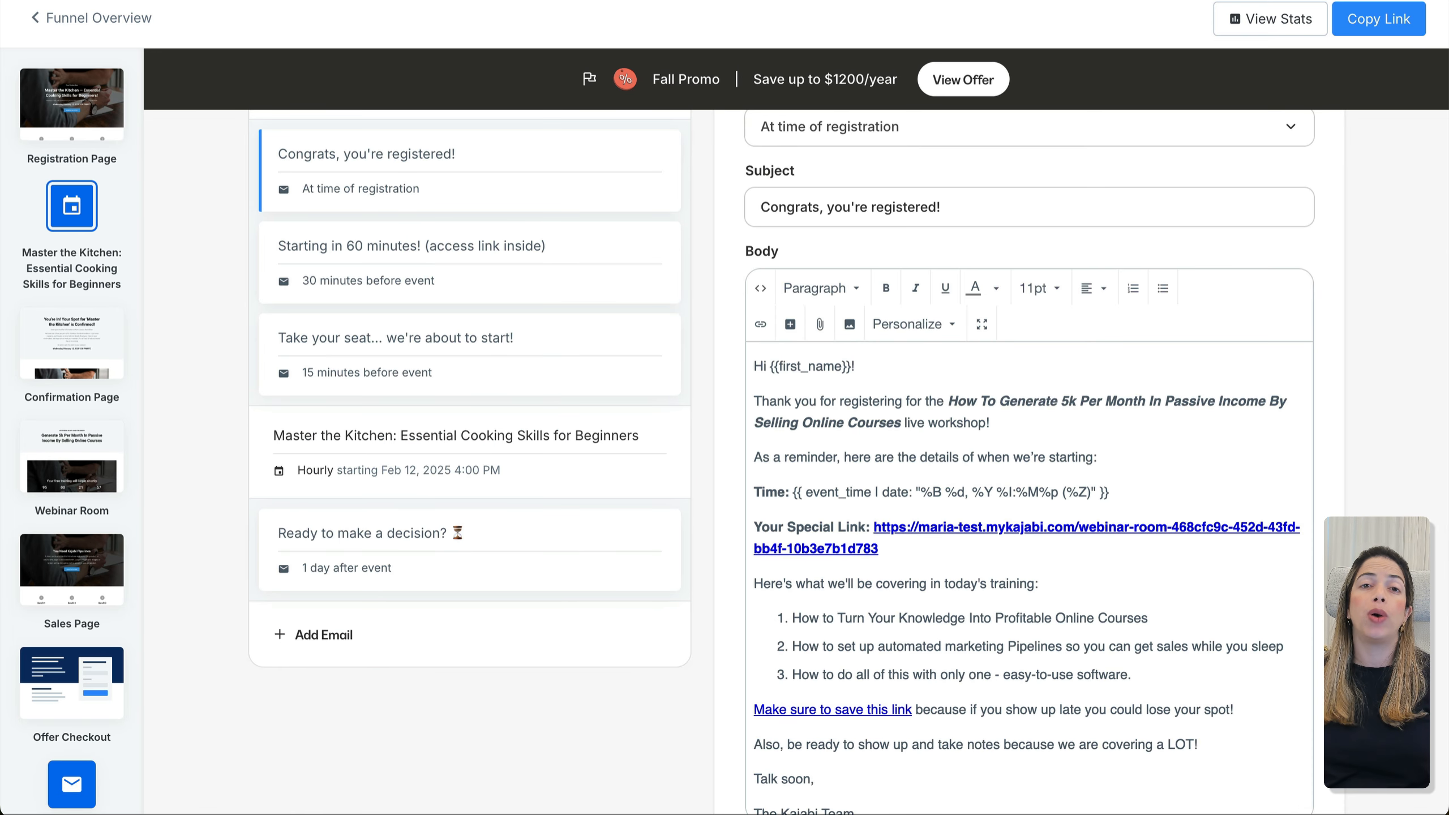
left_click(325, 635)
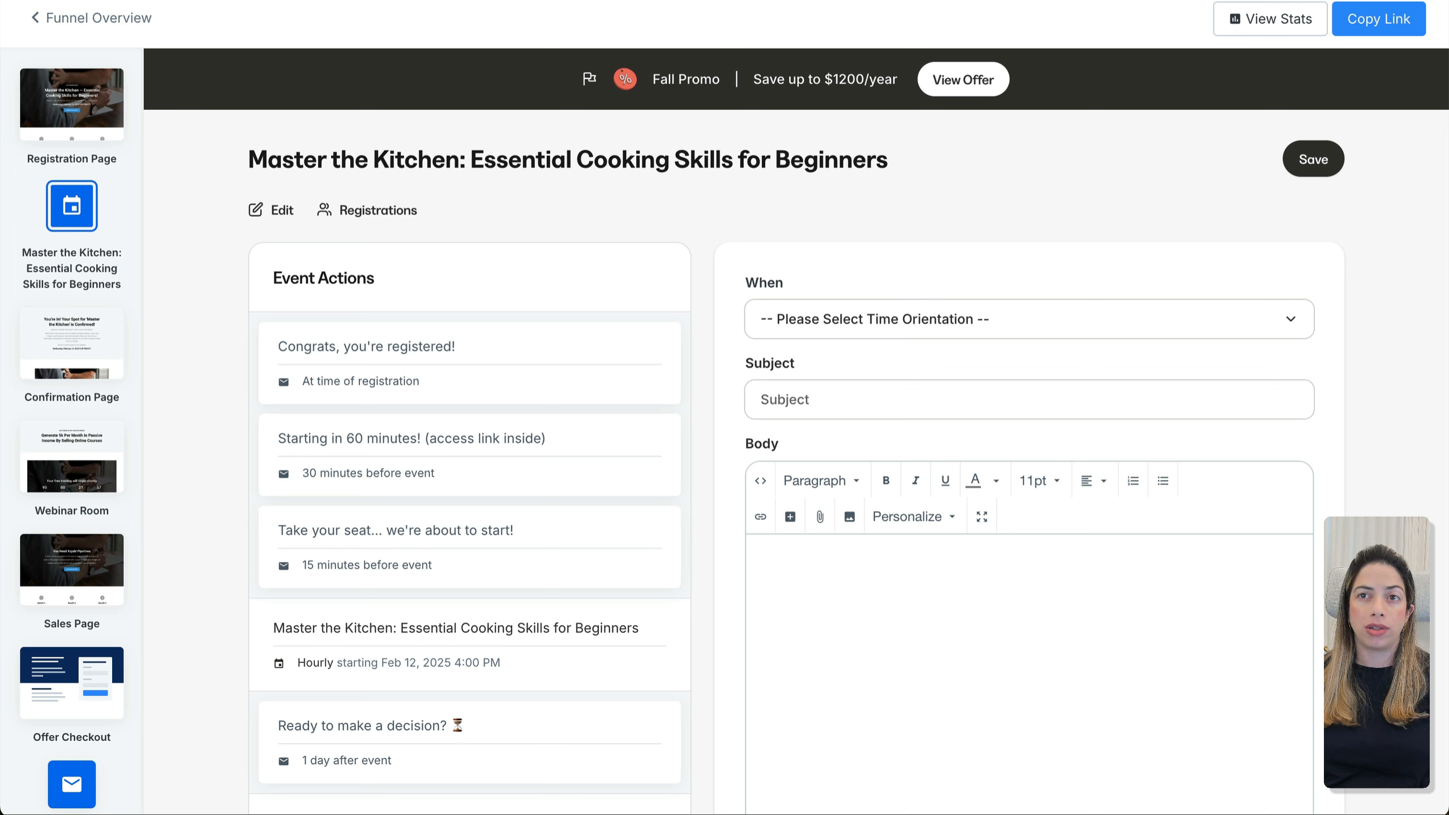
Create the 'Ready to Take Your Cooking to the Next Level?' email pitching Cooking 101, sent 1 day after
left_click(1057, 418)
key("ctrl+v")
left_click(964, 323)
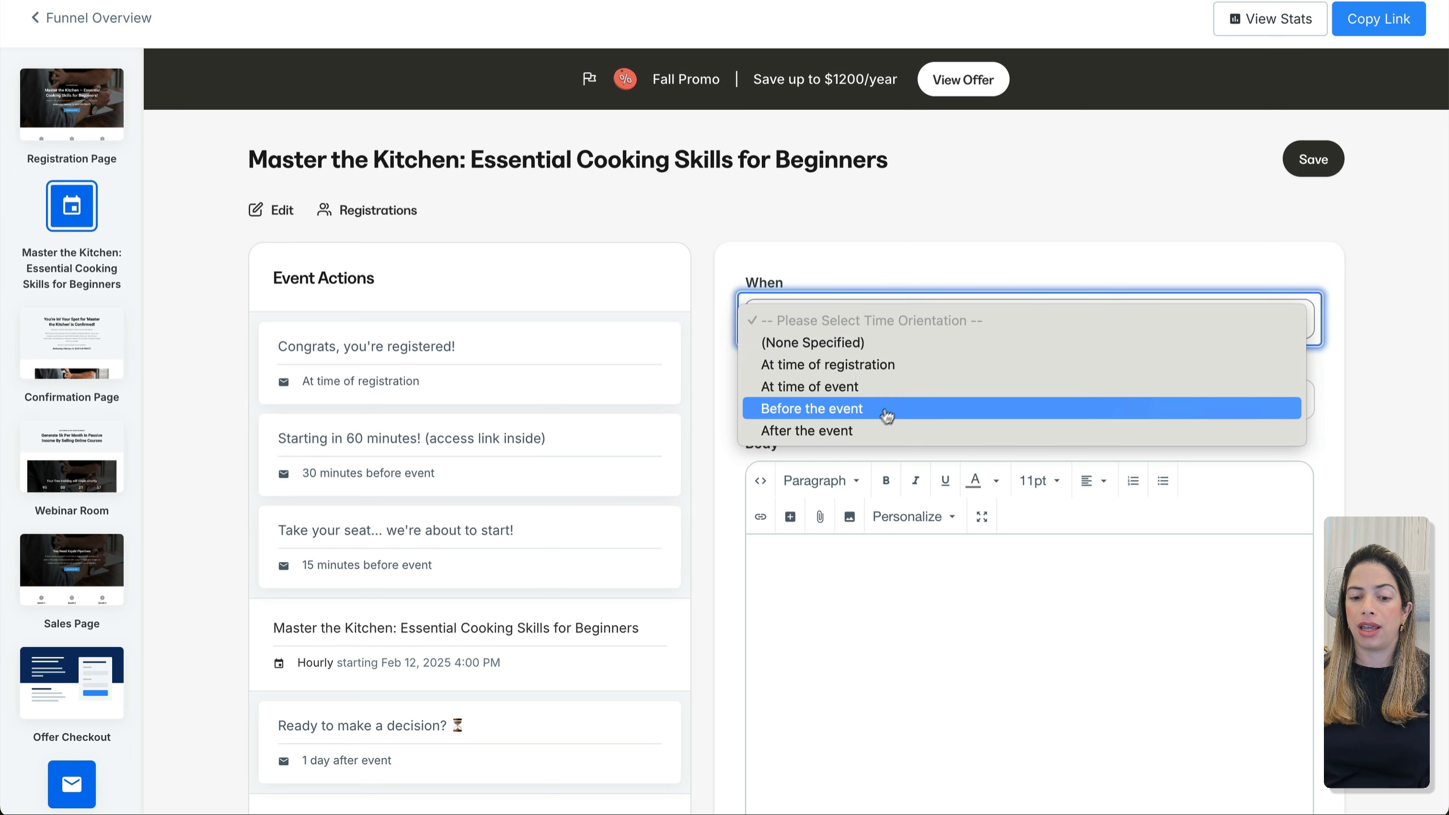
left_click(867, 431)
left_click(808, 410)
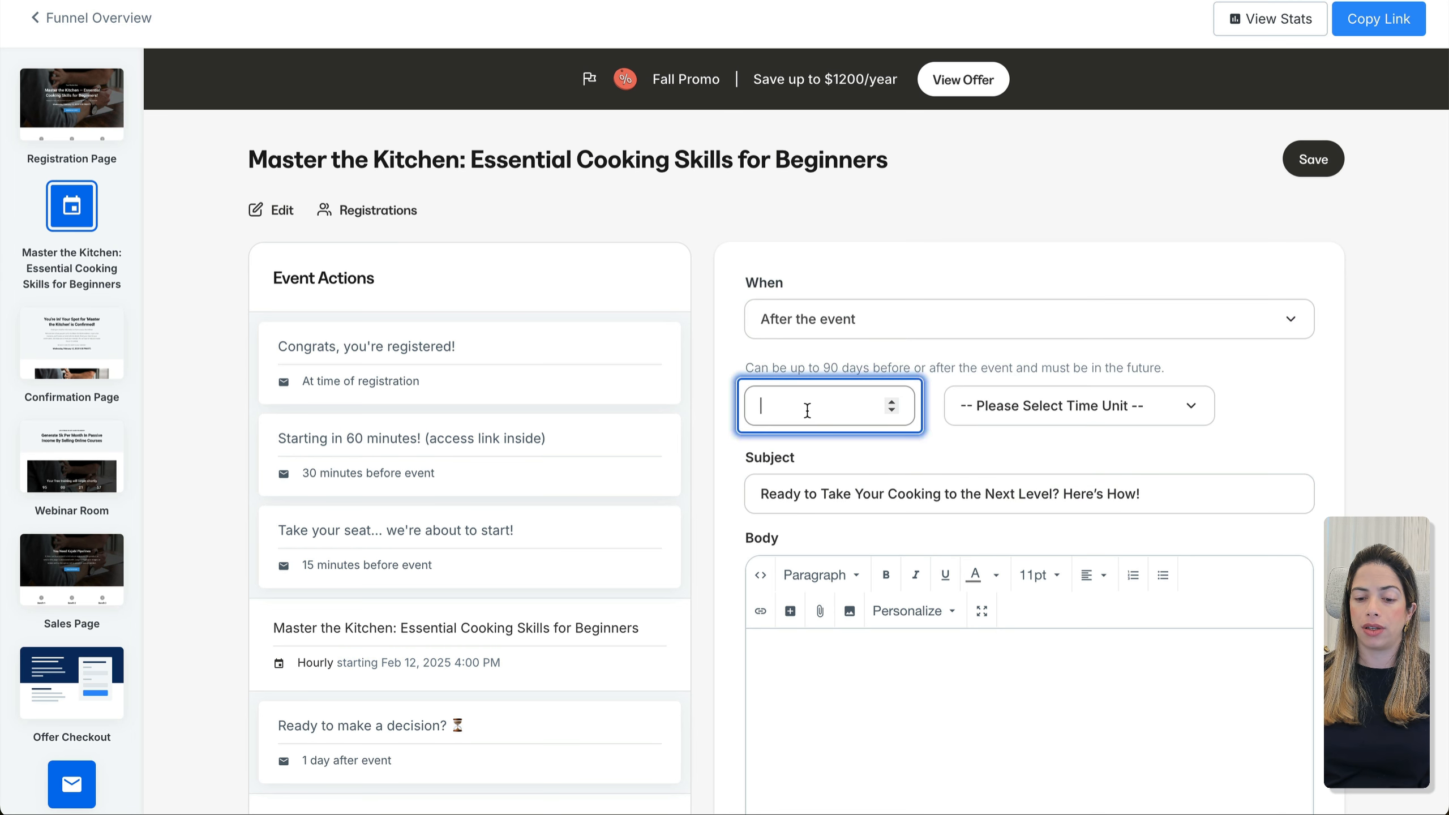
key("Tab")
key("d")
left_click(918, 714)
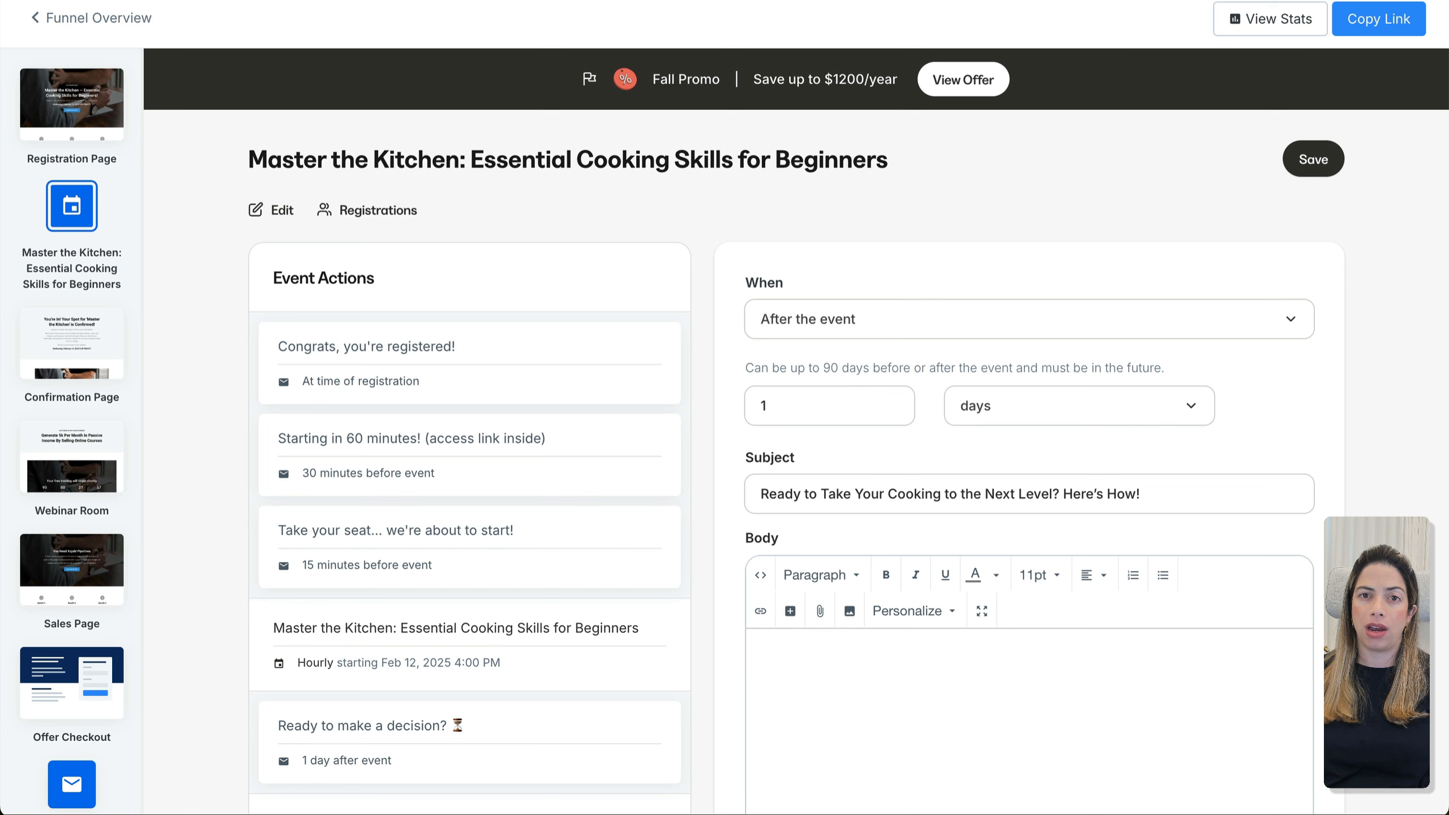
key("ctrl+v")
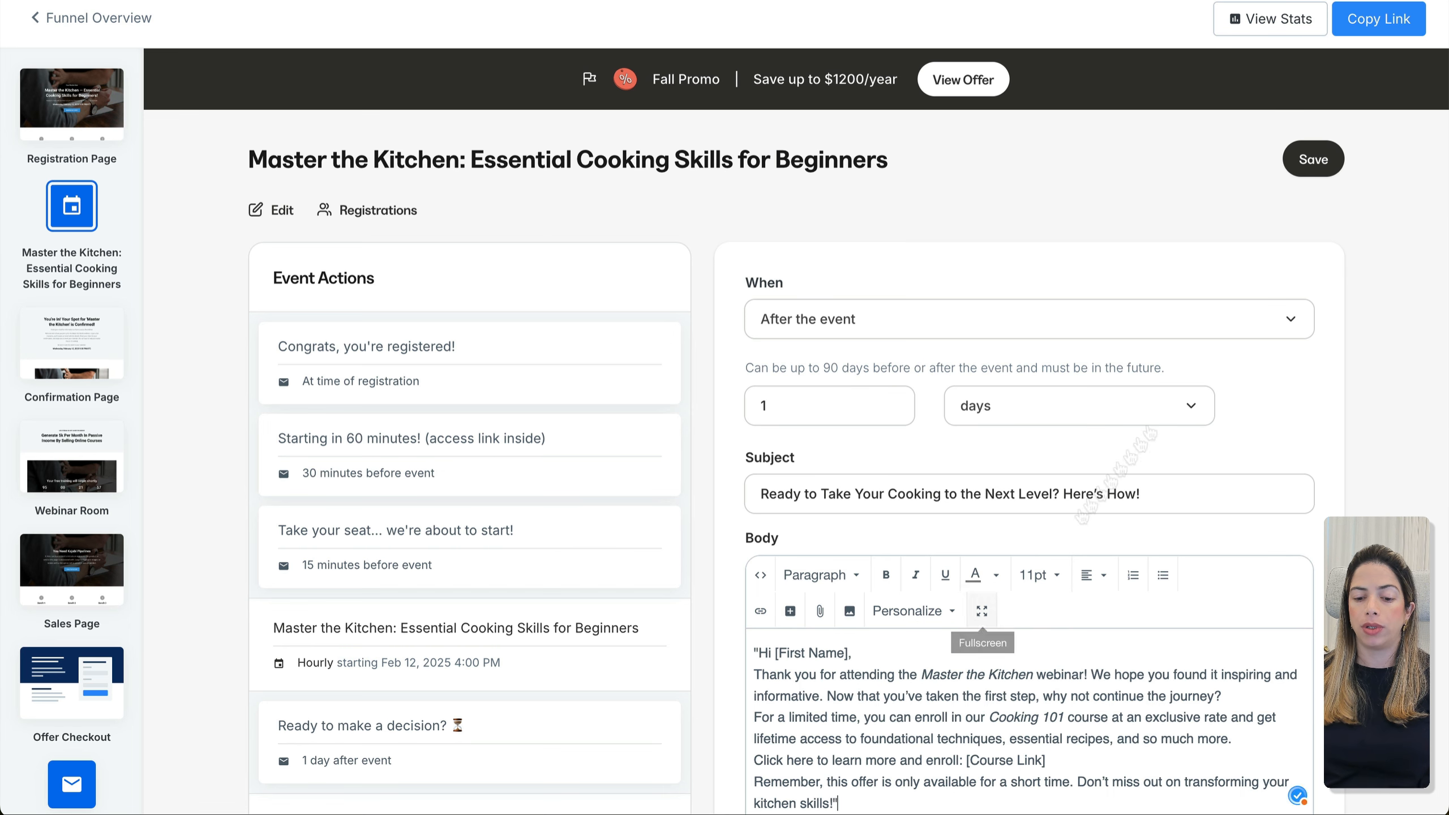
left_click(1314, 161)
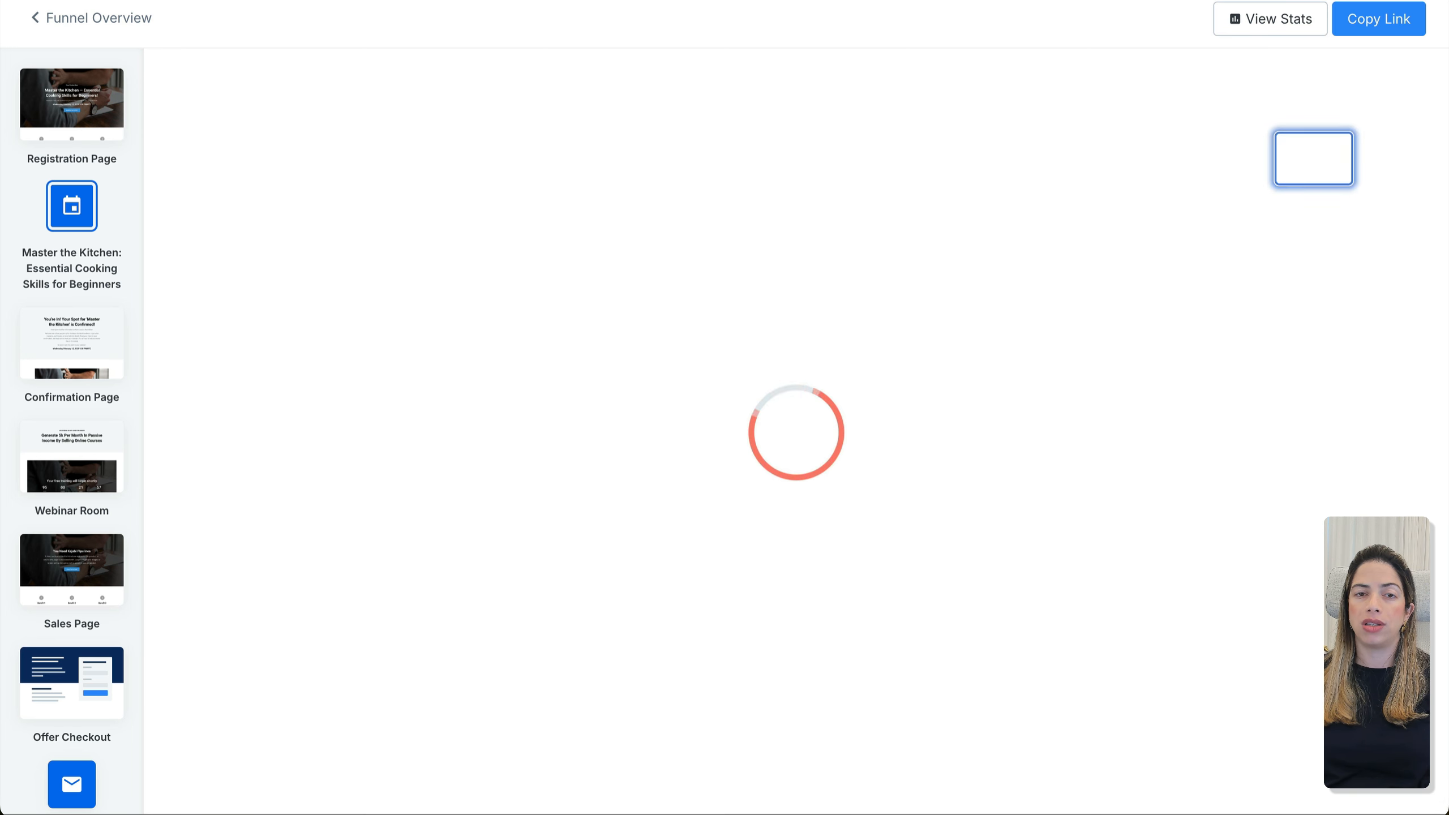
scroll(594, 663, "down", 8)
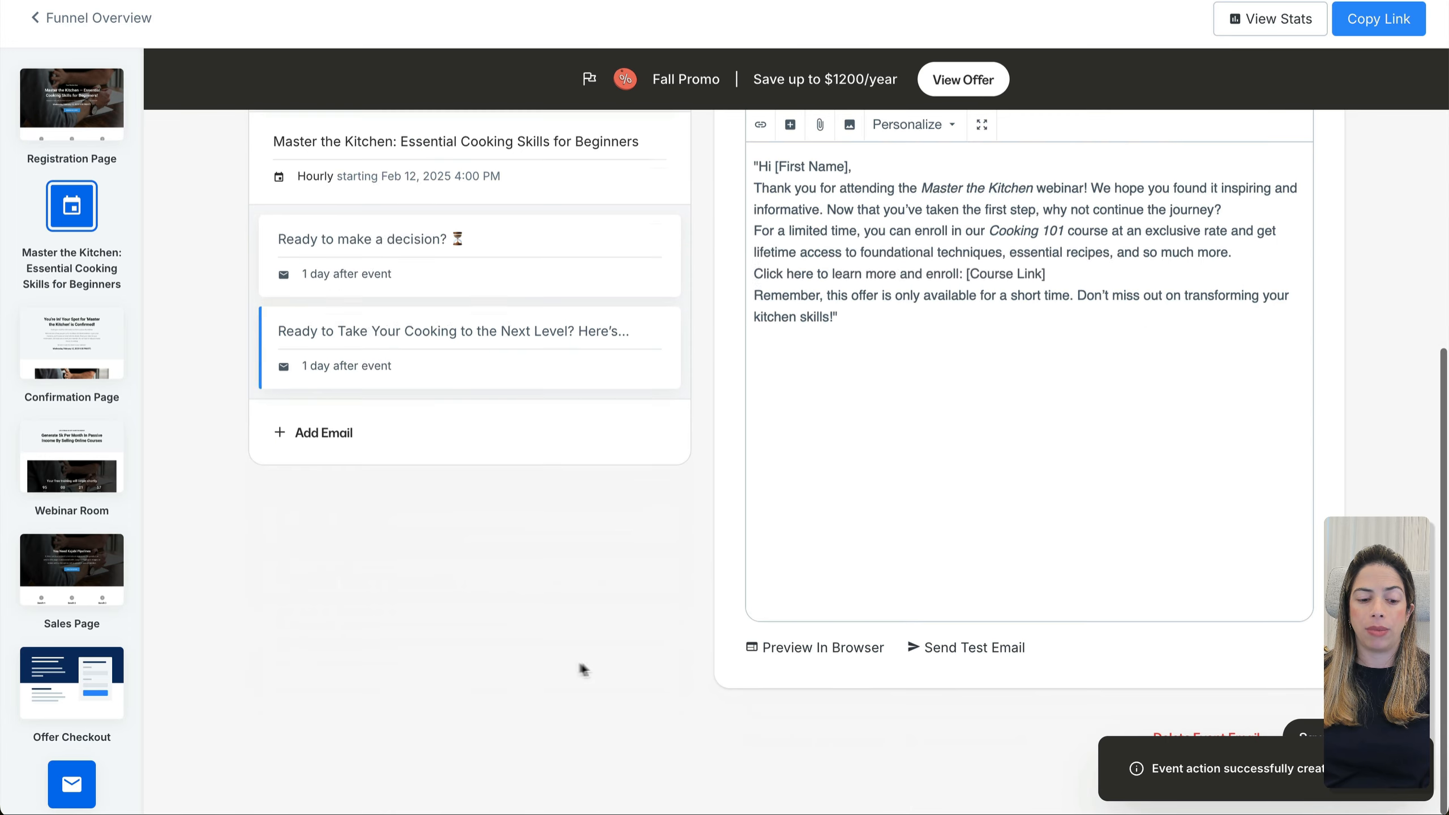
left_click(328, 435)
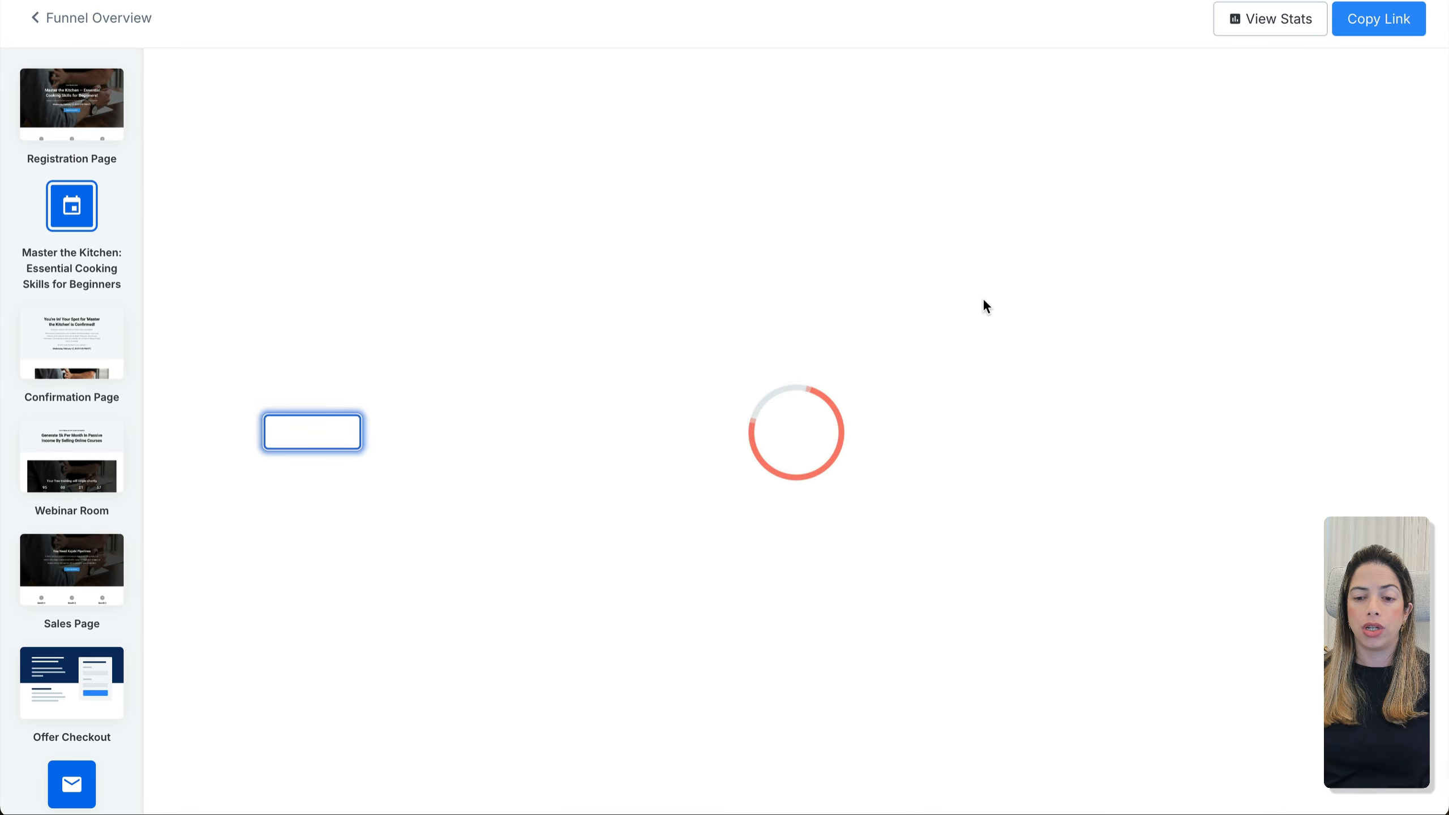
Set the new email to send 2 days after the event
left_click(981, 329)
left_click(852, 432)
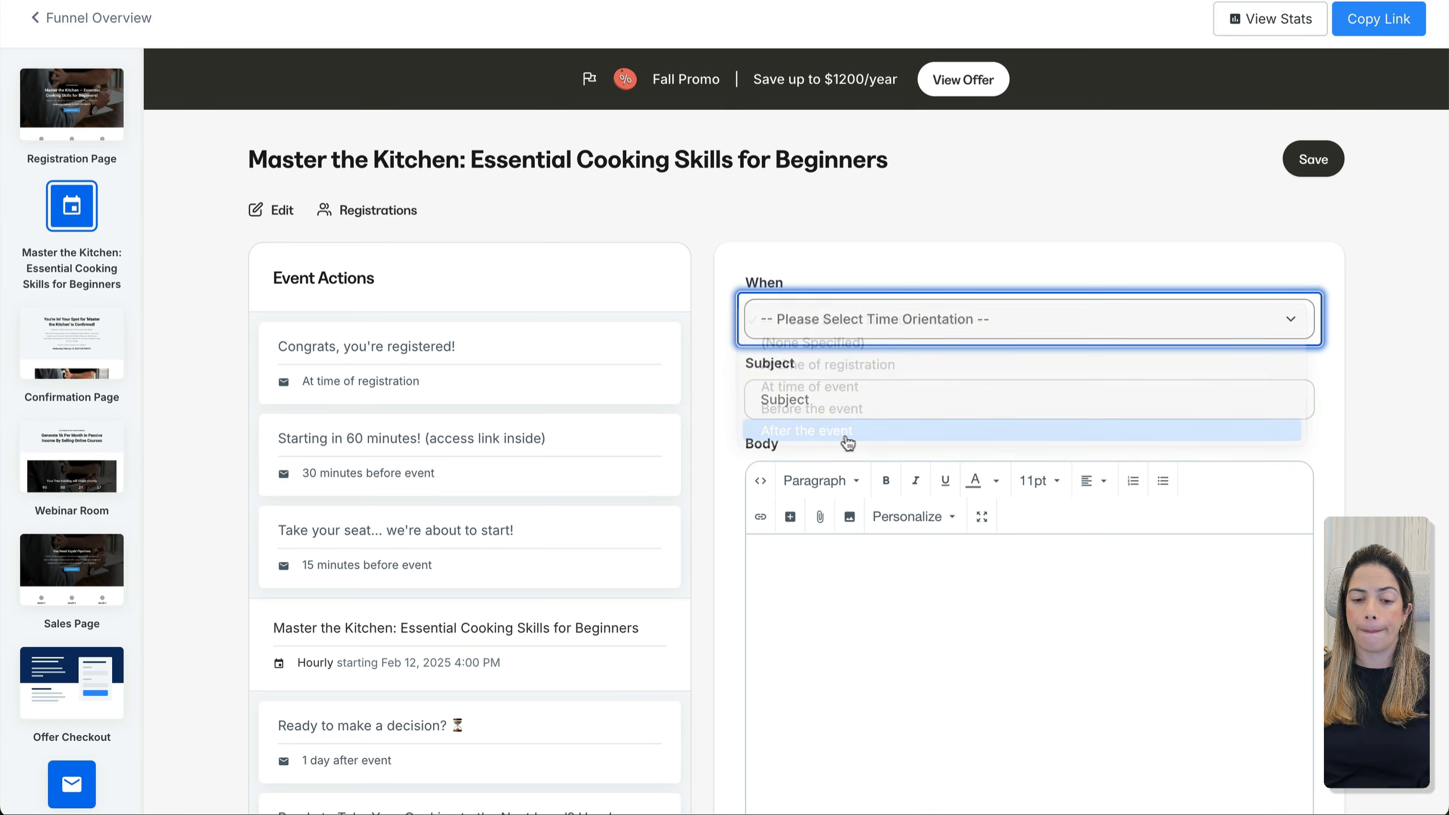
left_click(824, 405)
type("2")
key("Tab")
key("d")
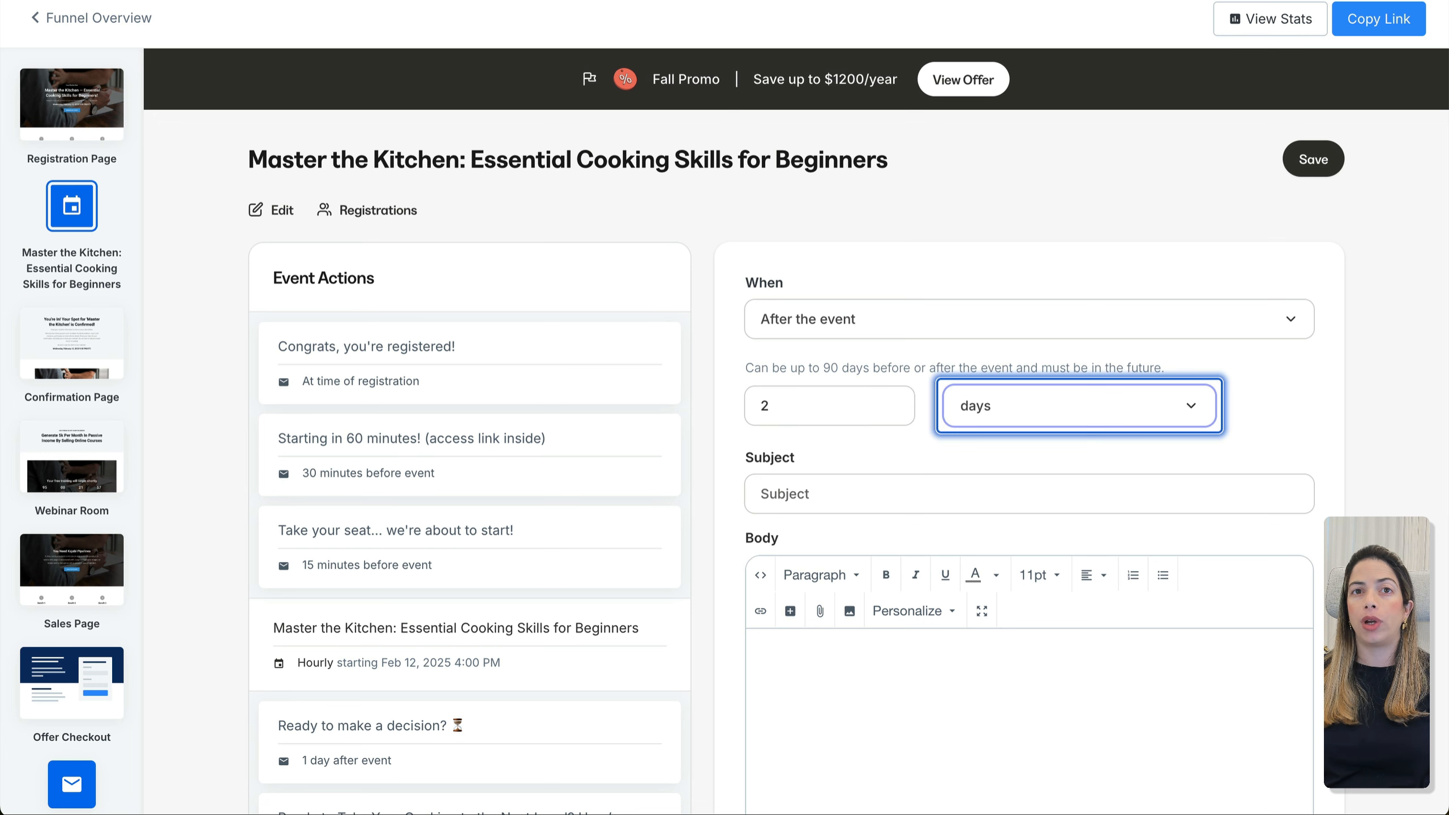
left_click(1444, 195)
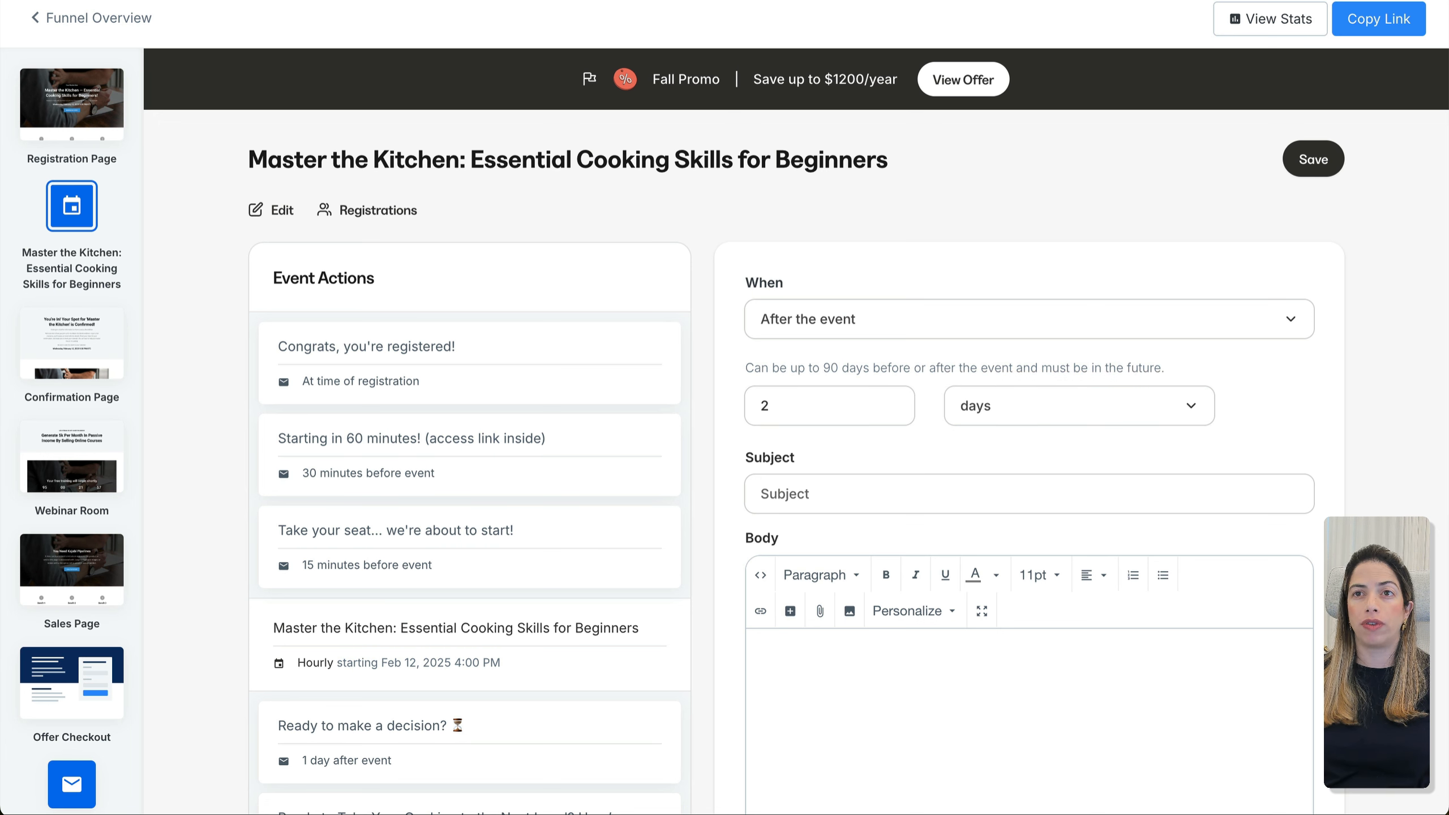
Give it the 'See How Others Have Transformed Their Cooking Skills' subject and a '#' placeholder body, then save
left_click(954, 496)
type("See How Others Have Transformed Their Cooking Skills with Cooking 101!")
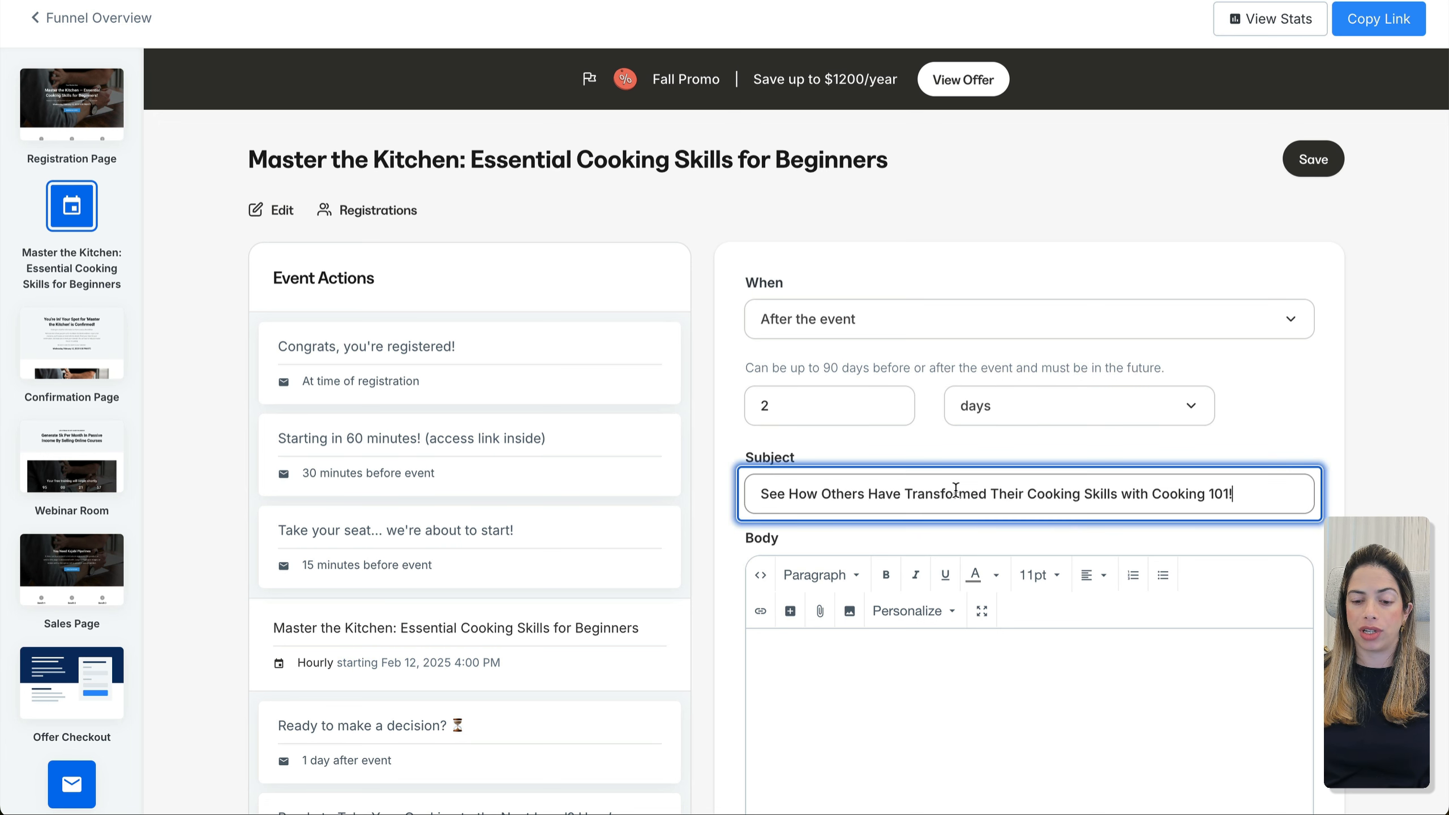
left_click(1084, 676)
type("#")
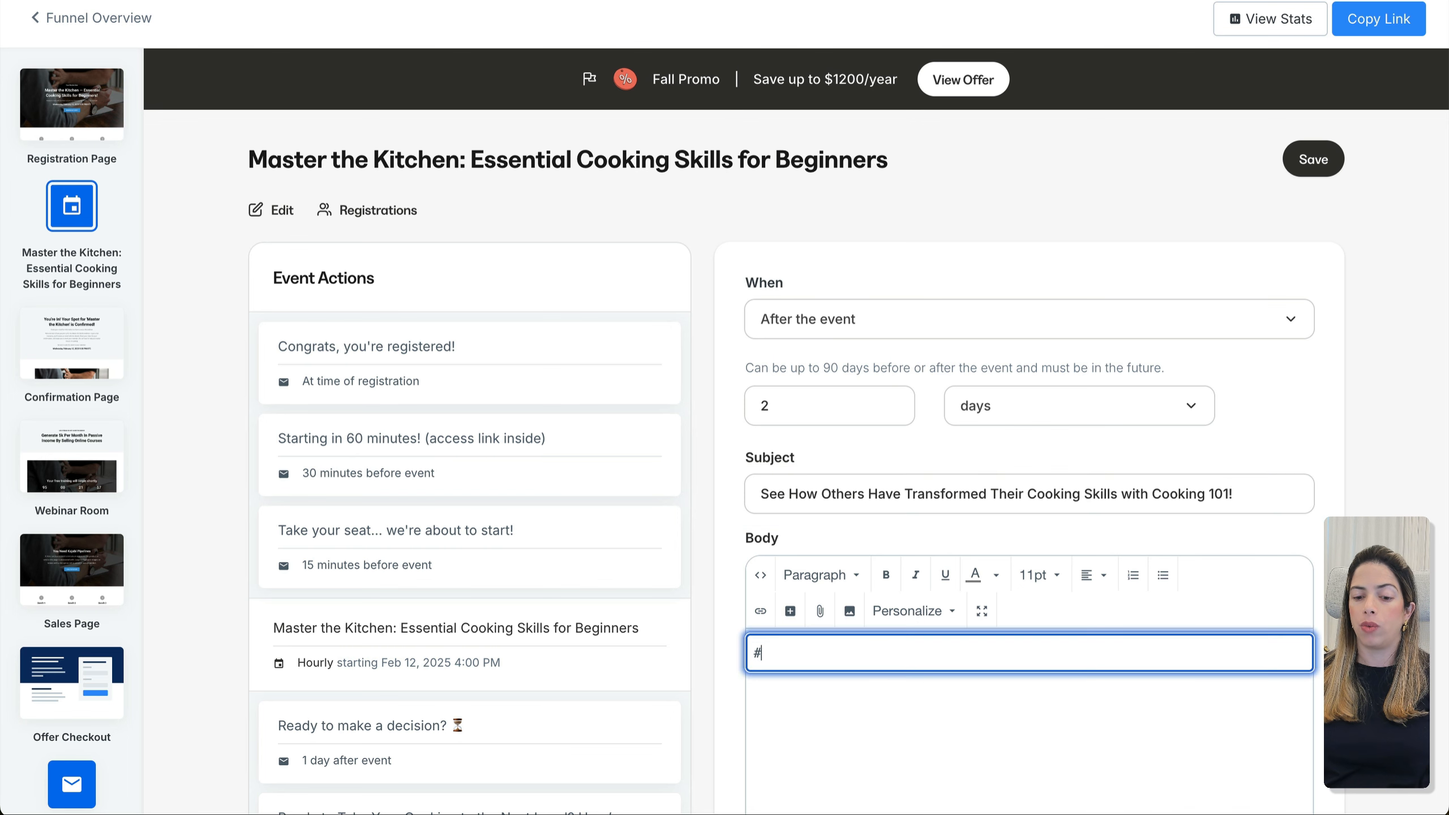
left_click(1333, 167)
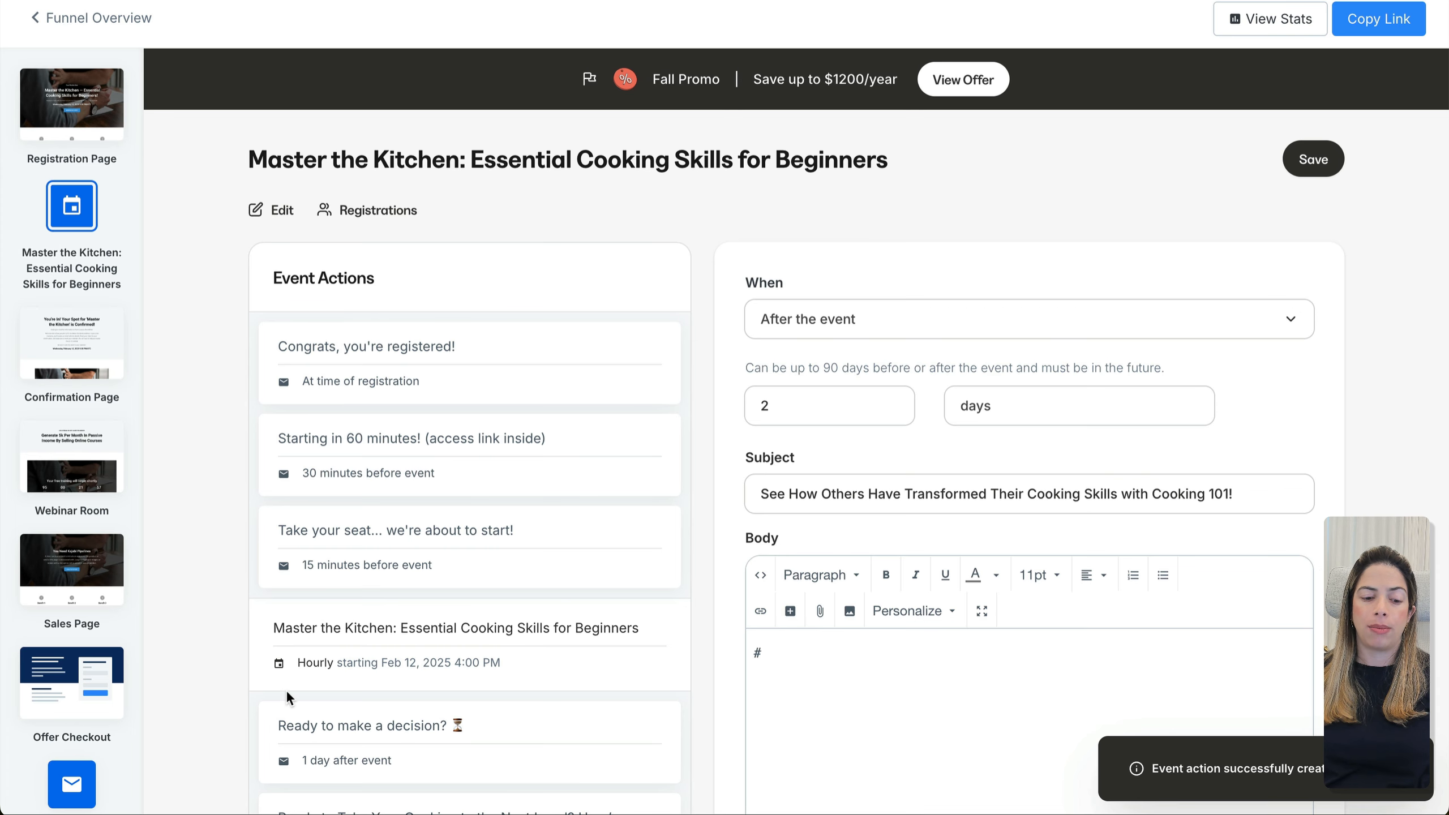
scroll(285, 690, "down", 8)
left_click(340, 525)
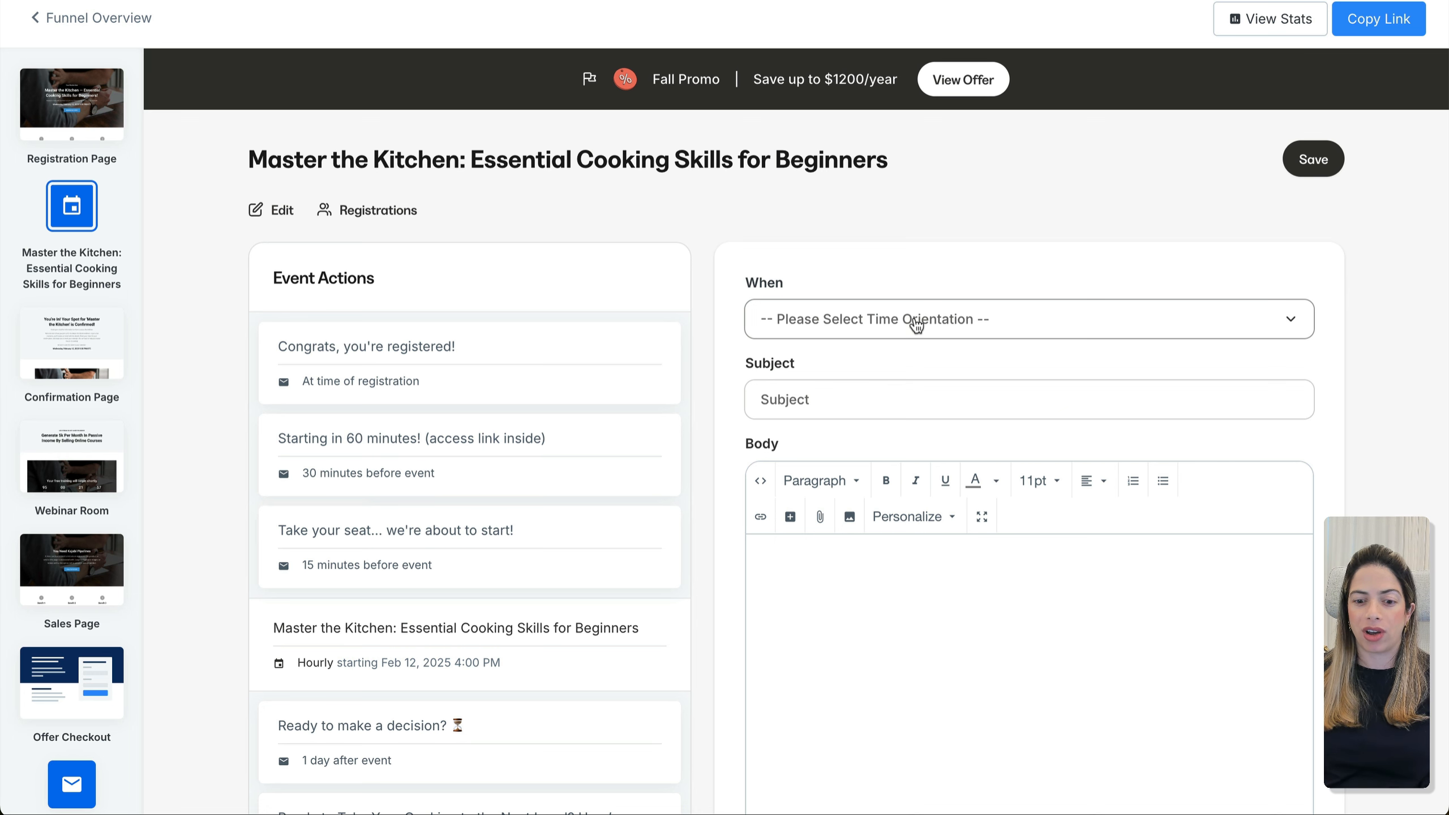
Set the new email to 3 days after the event with the 'Last Chance' subject and save it
left_click(917, 324)
left_click(867, 434)
left_click(835, 406)
type("3")
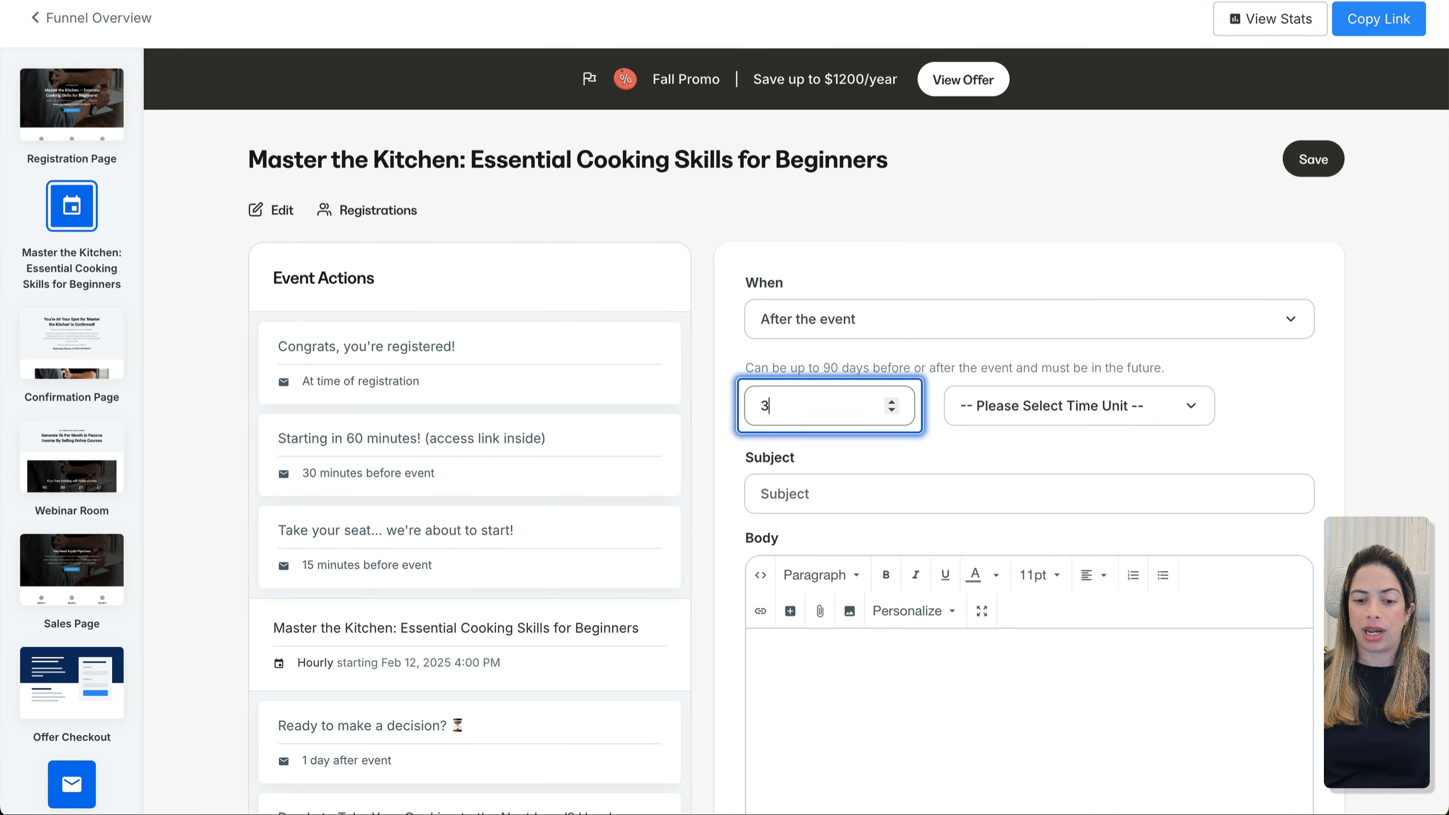
key("Tab")
key("d")
left_click(816, 494)
type("Last Chance: Special Rate for Cooking 101 Ends Soon!")
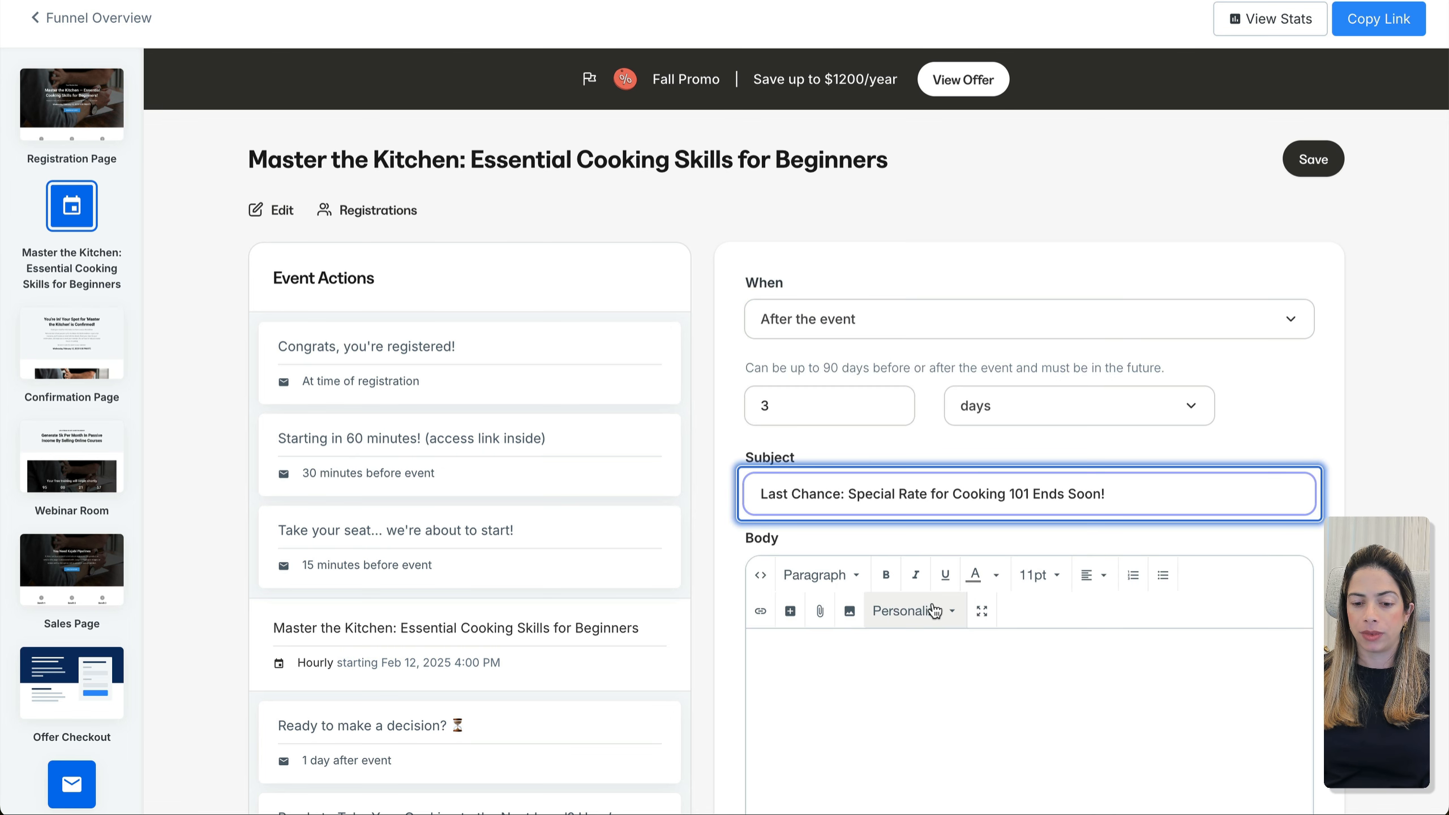
left_click(958, 693)
left_click(1307, 161)
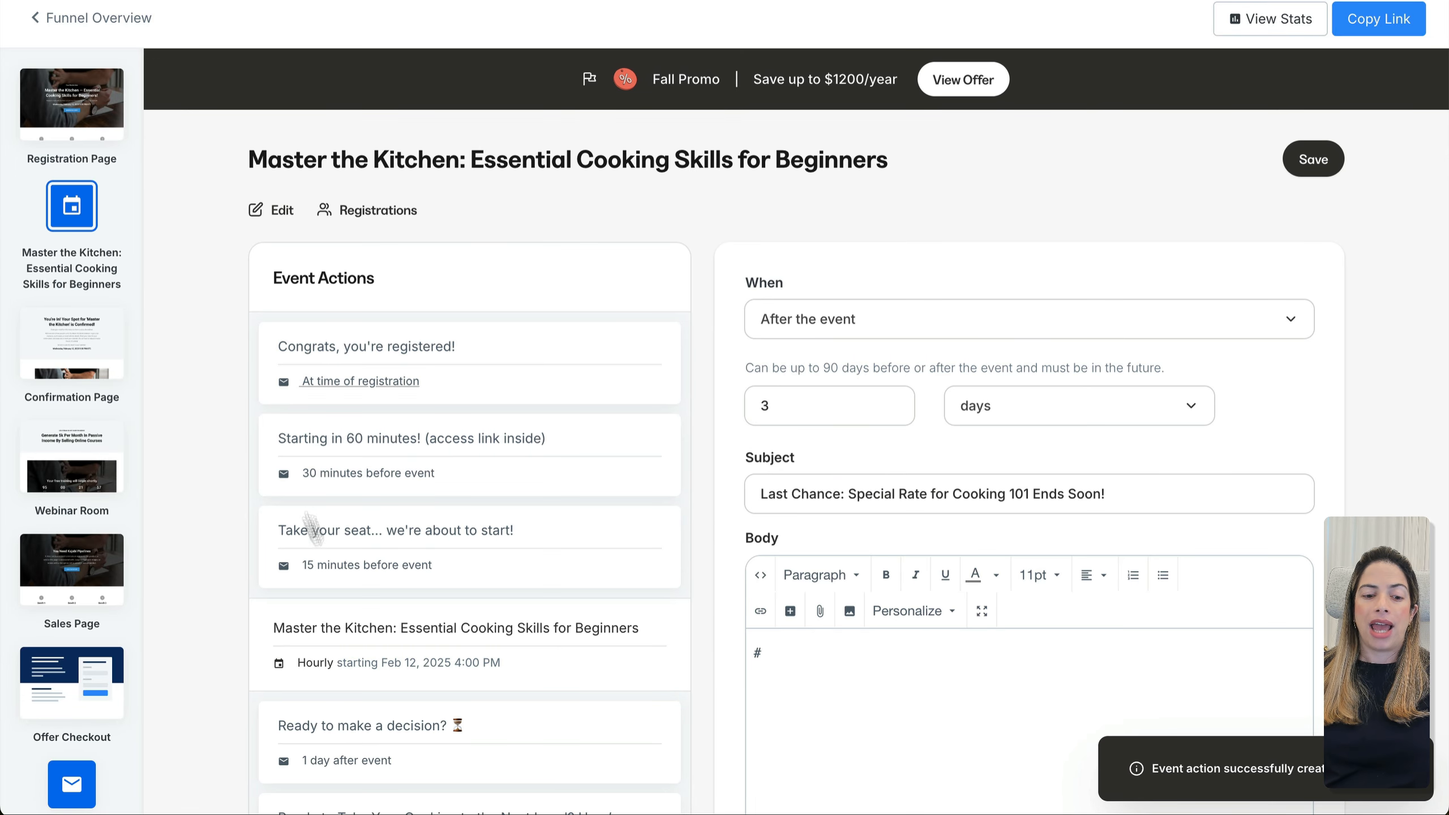
scroll(311, 528, "down", 3)
Open the Webinar Room page and review its event video countdown settings
left_click(57, 18)
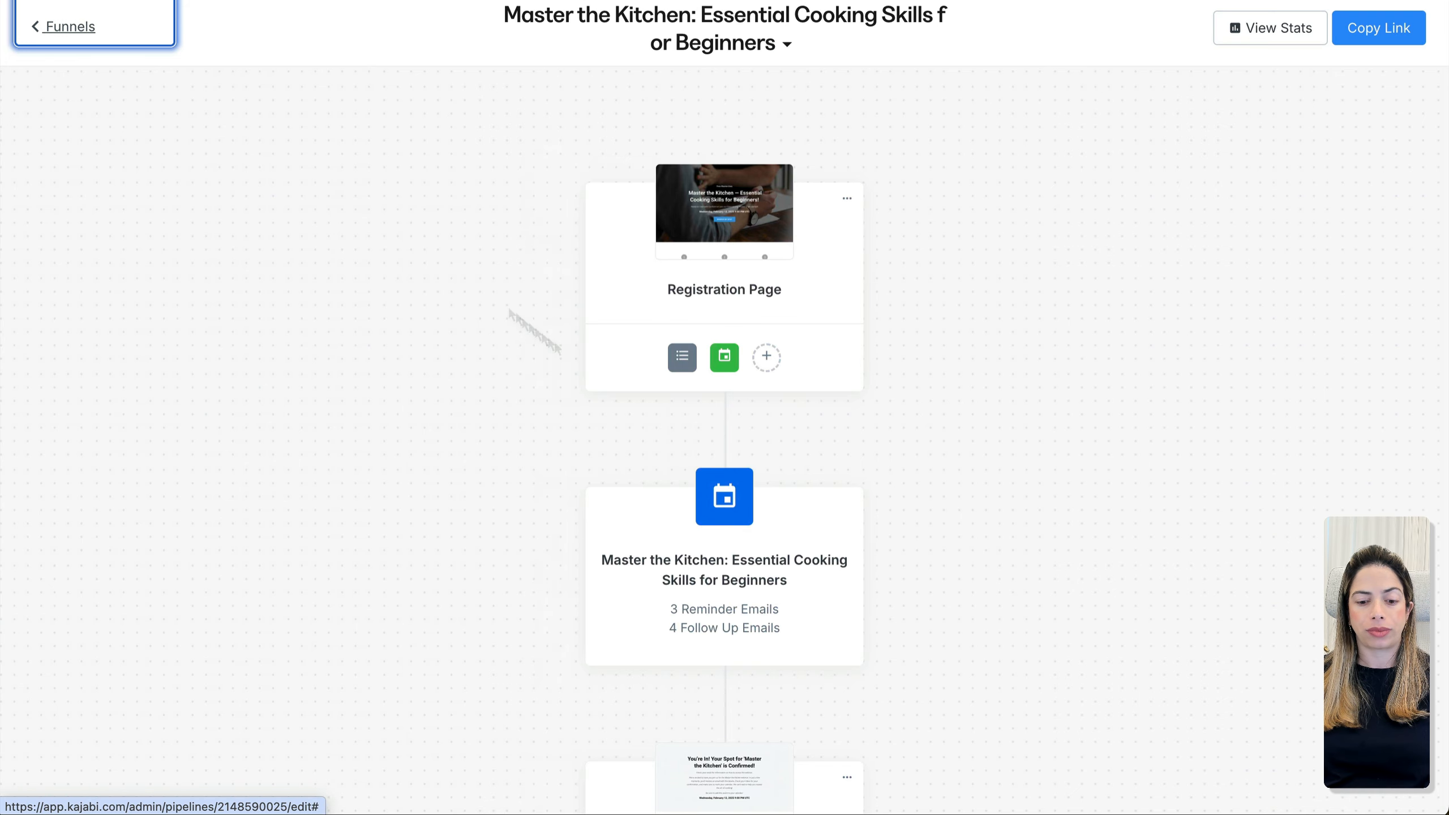
scroll(598, 382, "down", 10)
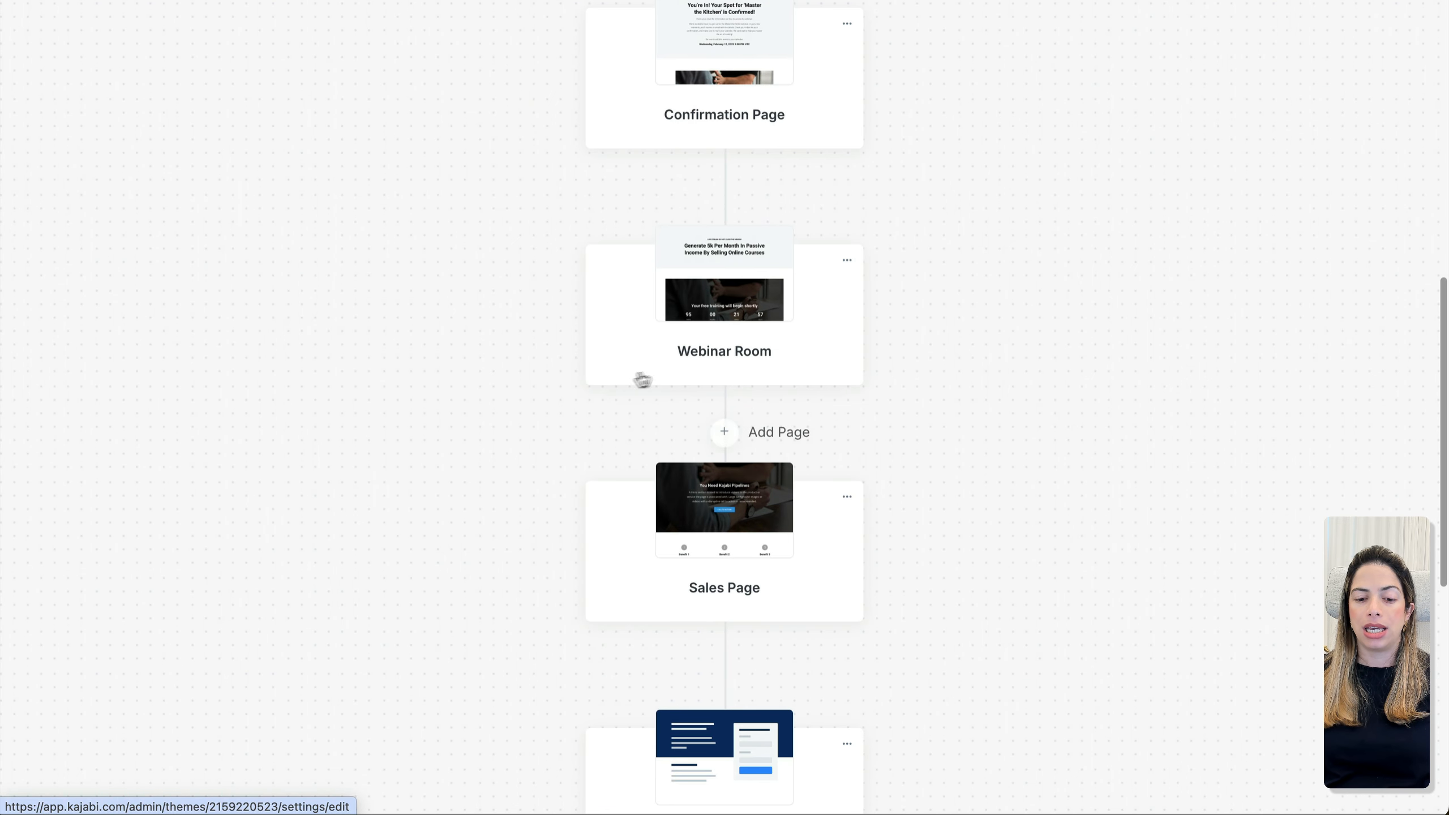
left_click(728, 296)
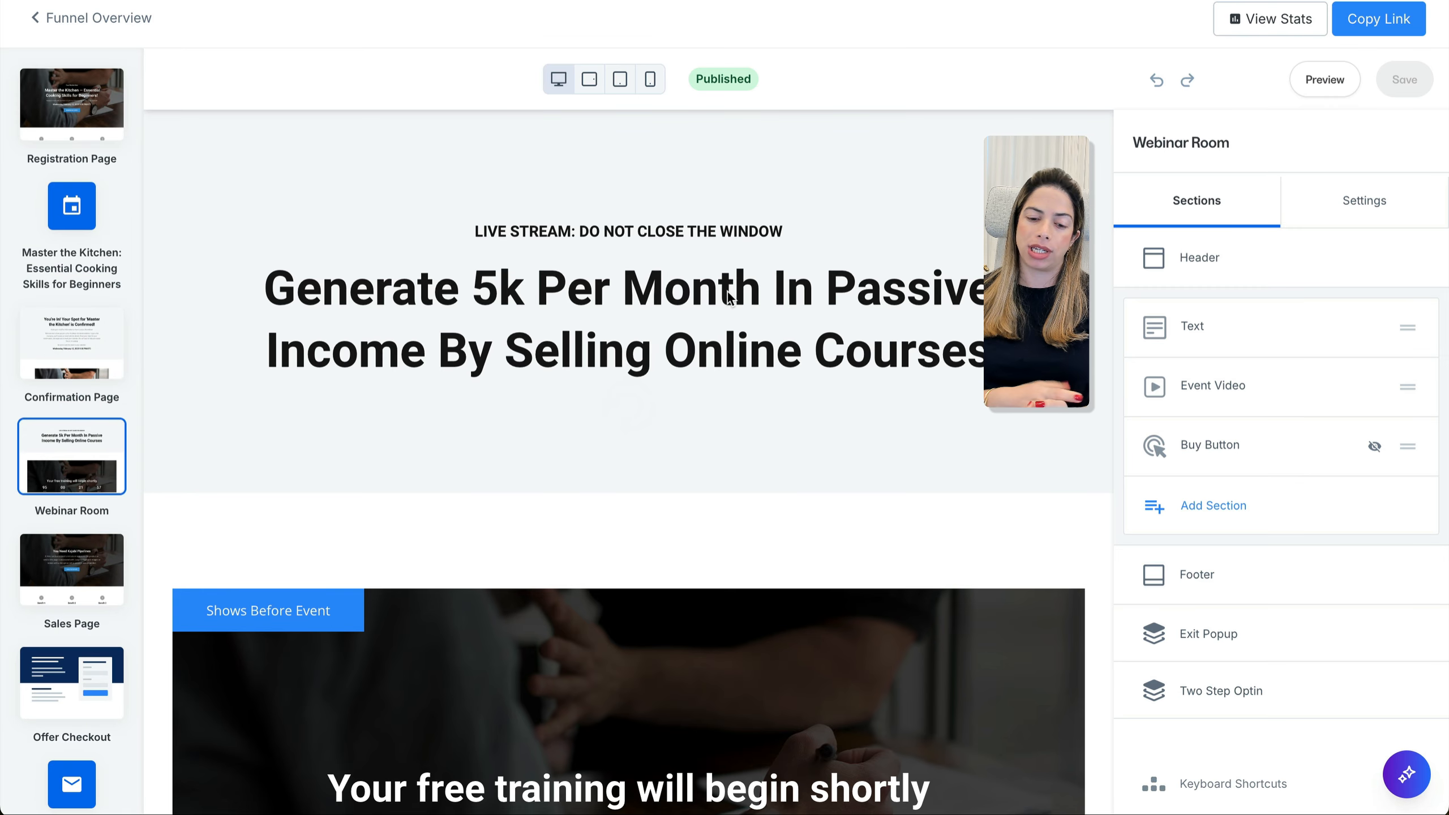
scroll(944, 450, "down", 5)
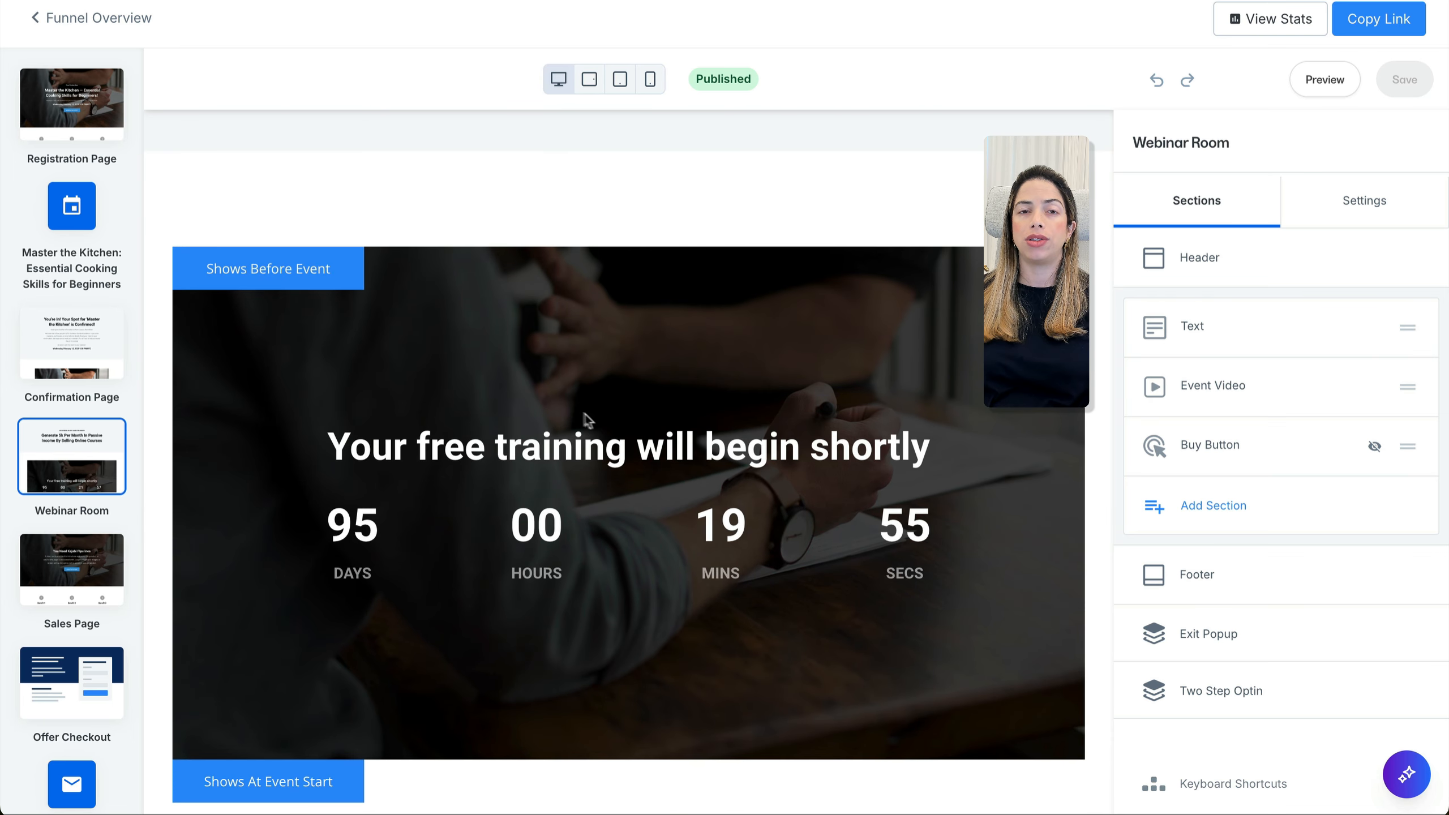
left_click(497, 449)
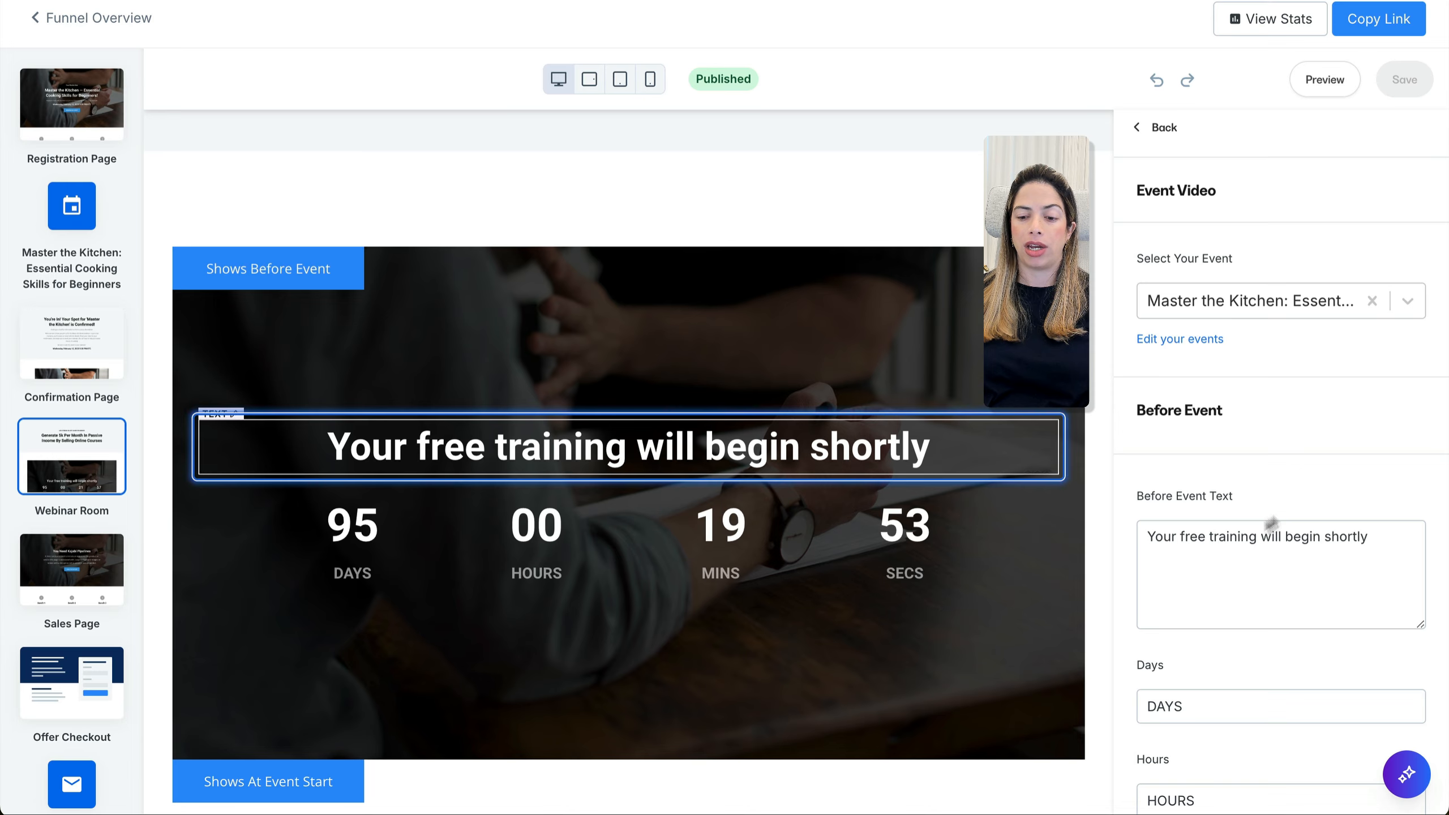
scroll(905, 629, "down", 6)
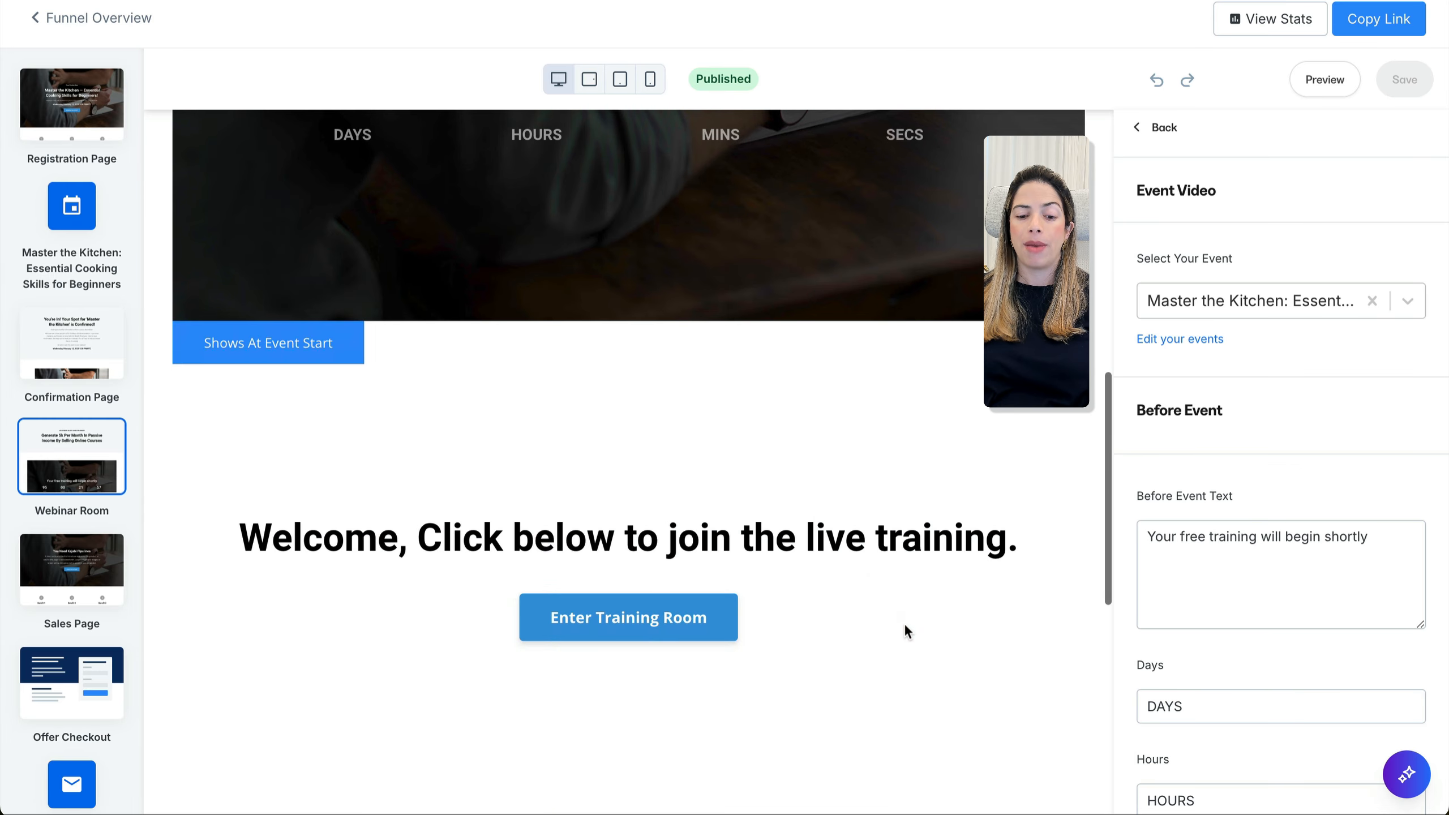
scroll(1299, 479, "down", 10)
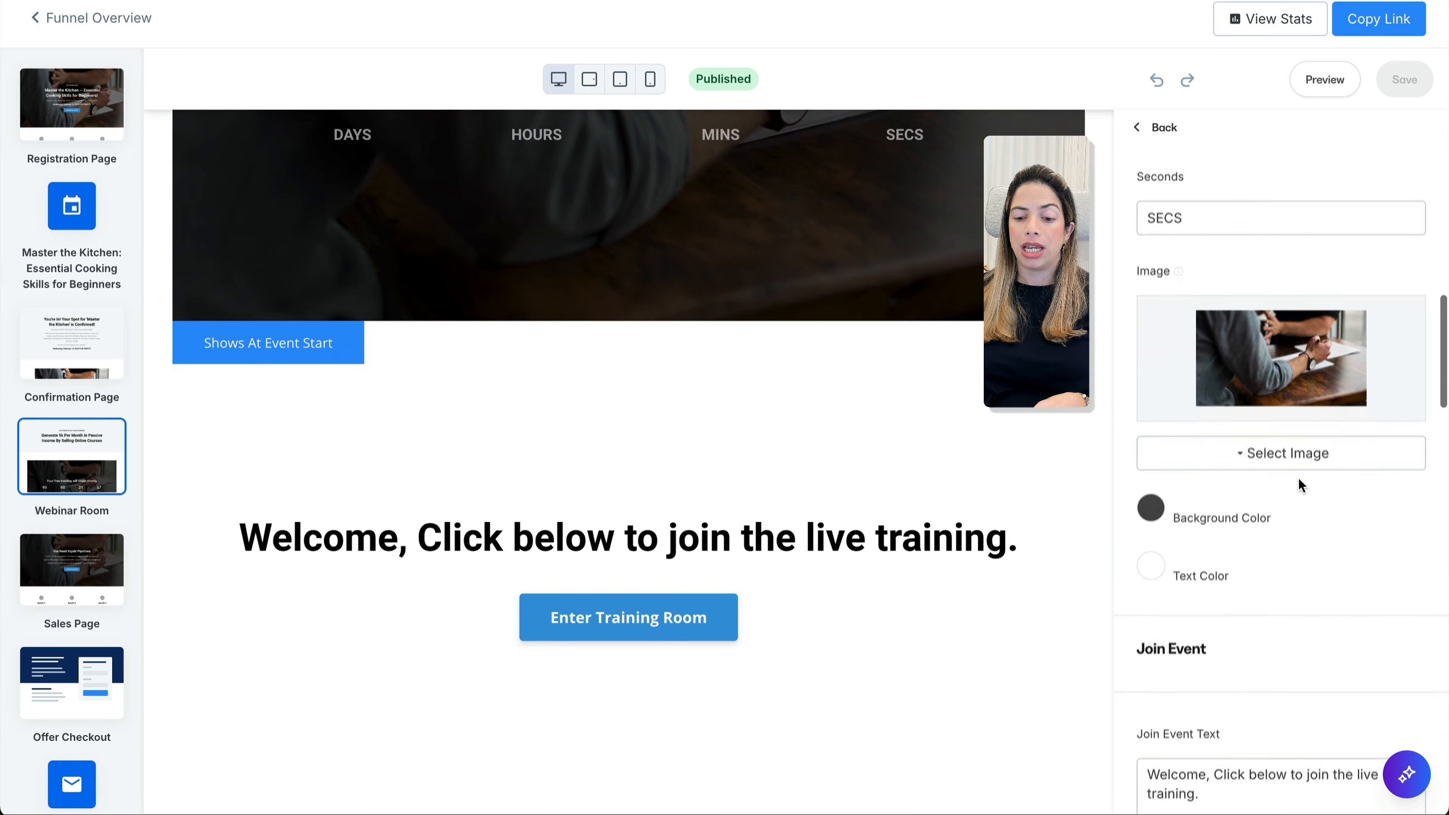
scroll(1298, 476, "down", 10)
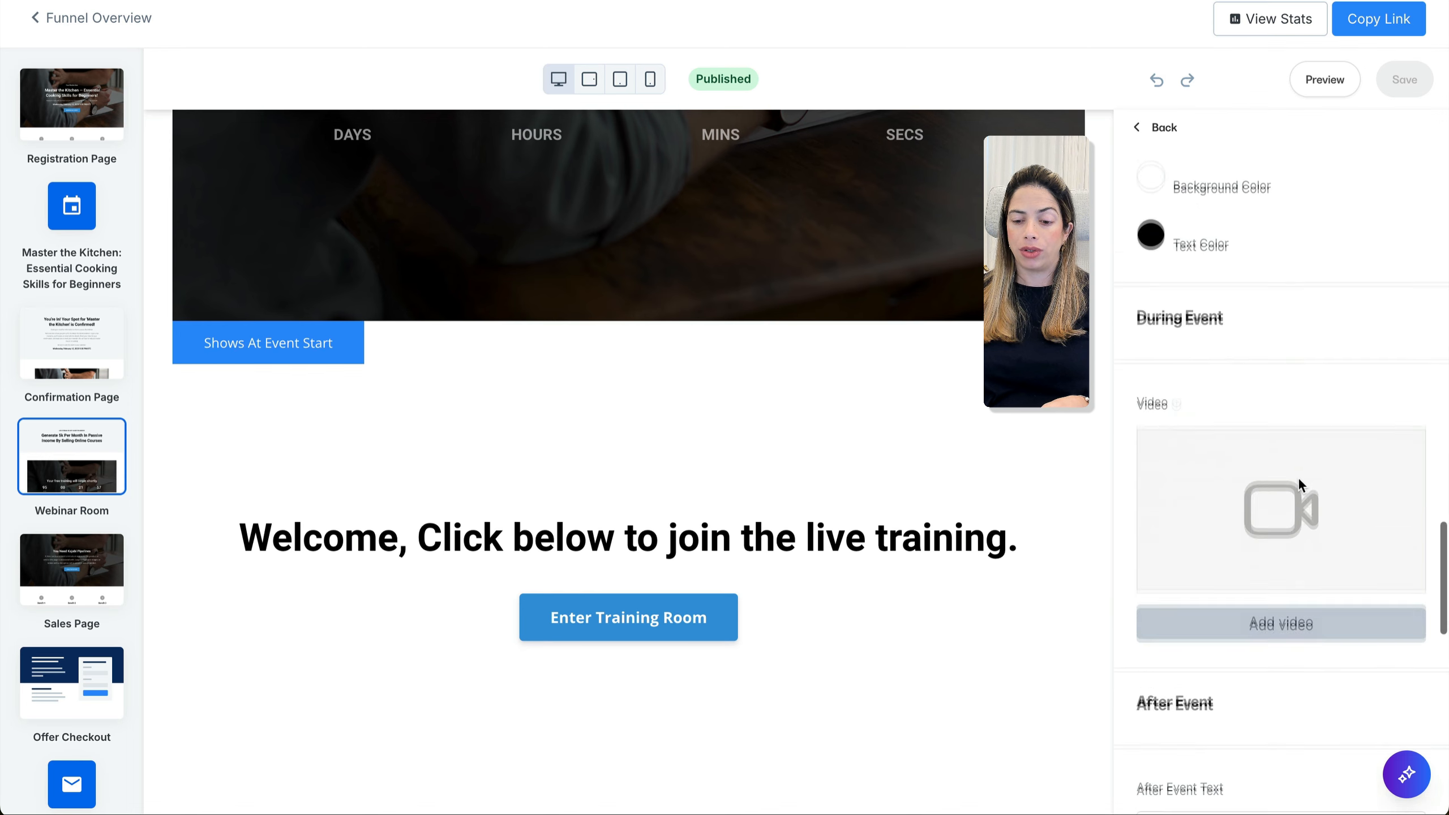
left_click_drag(1178, 281, 1234, 339)
left_click(1132, 530)
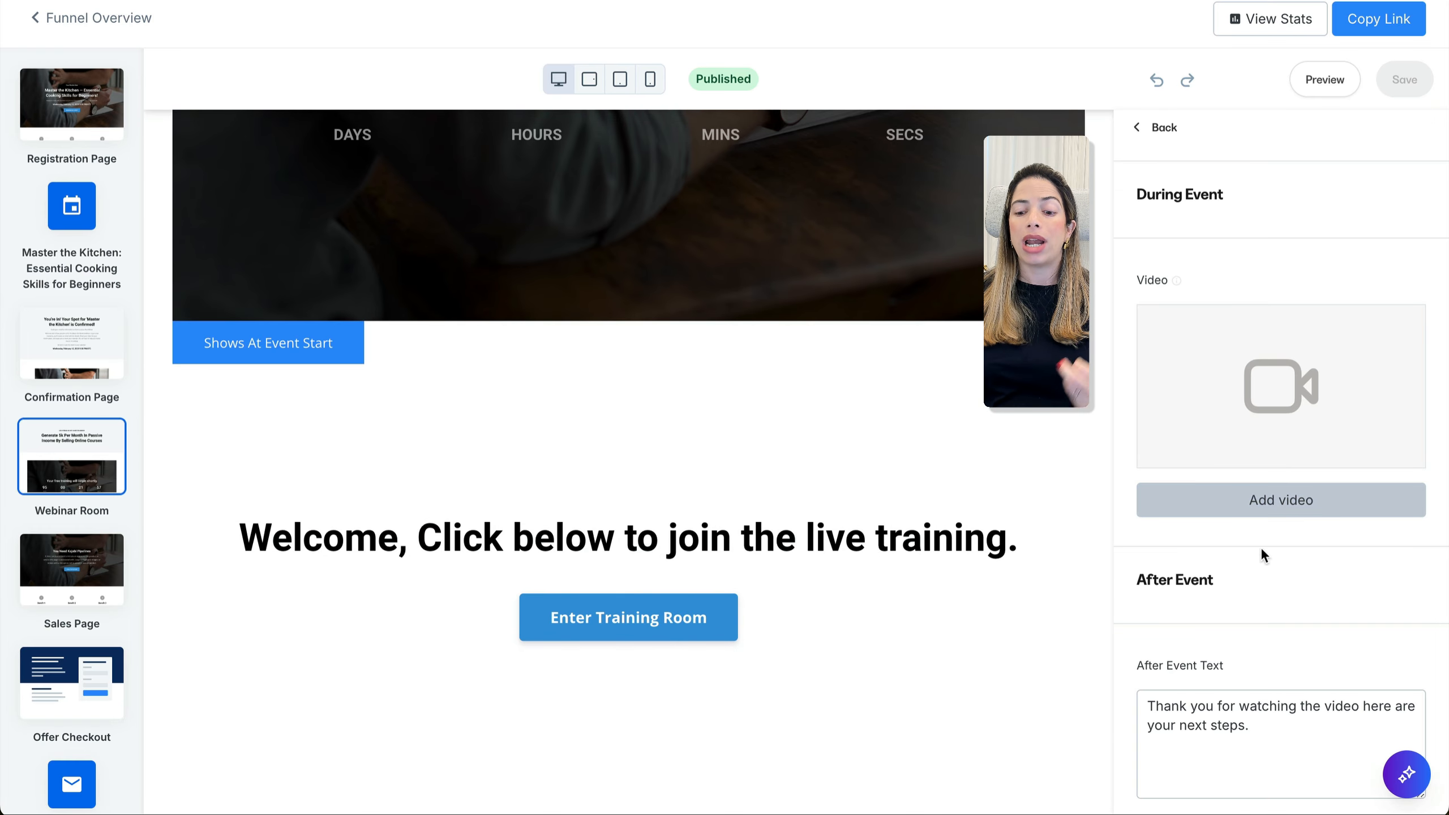
Check the CLICK HERE TO CLAIM button settings, then bring up the Sales Page
scroll(1261, 546, "down", 8)
scroll(793, 562, "down", 10)
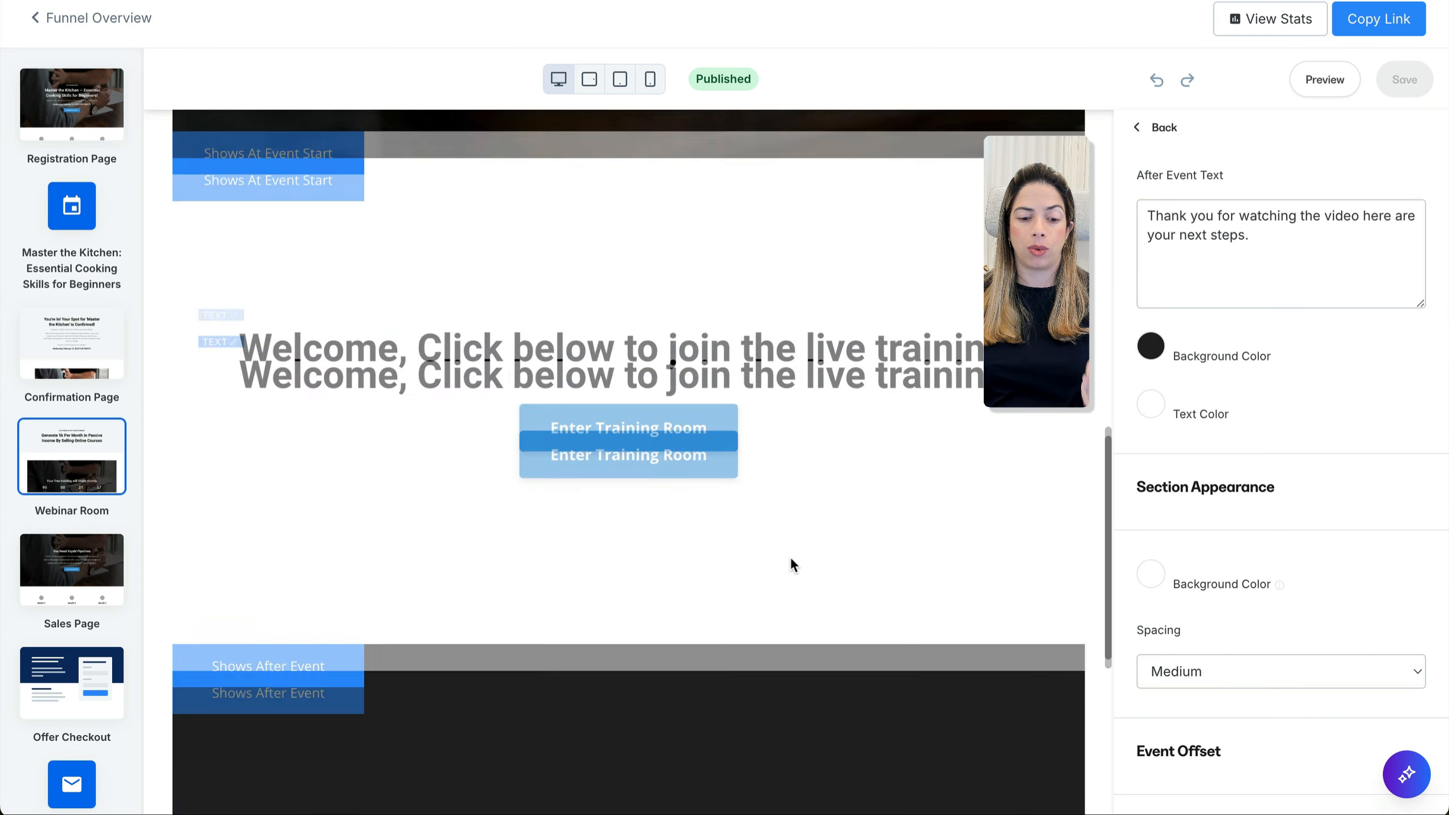
left_click(622, 605)
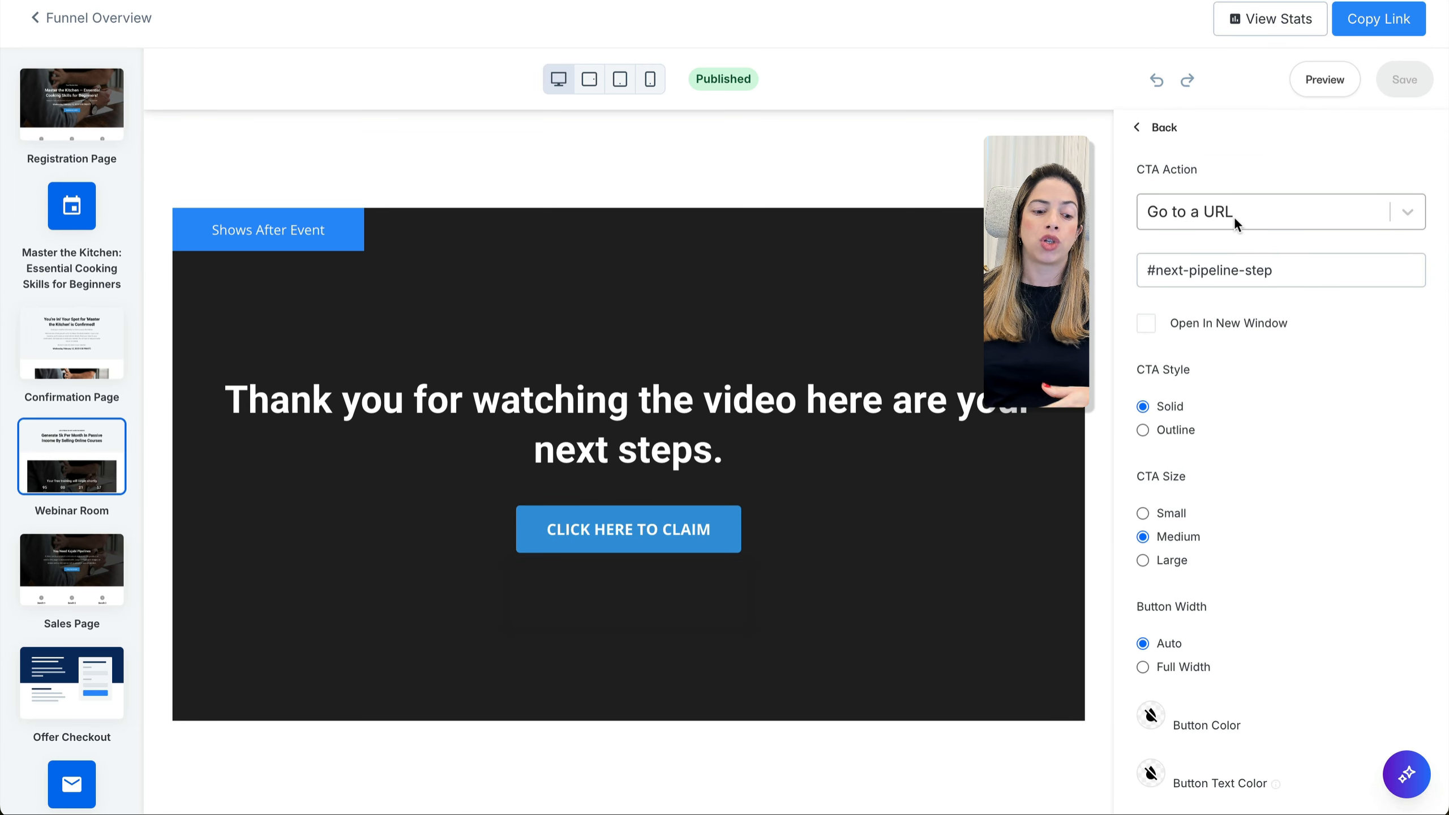
left_click(95, 560)
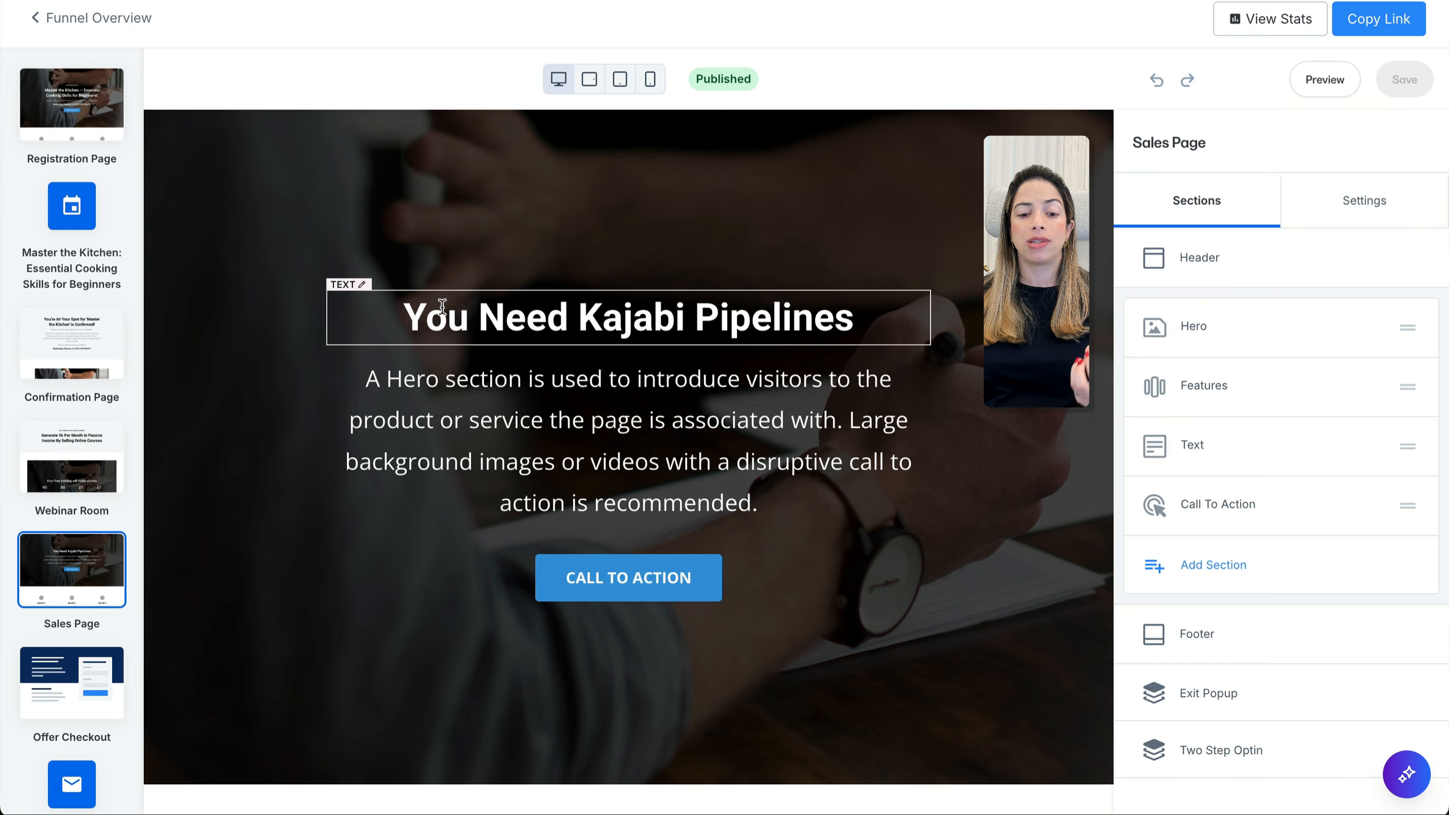
Start adding a page after the Sales Page step using an existing landing page
scroll(445, 308, "down", 15)
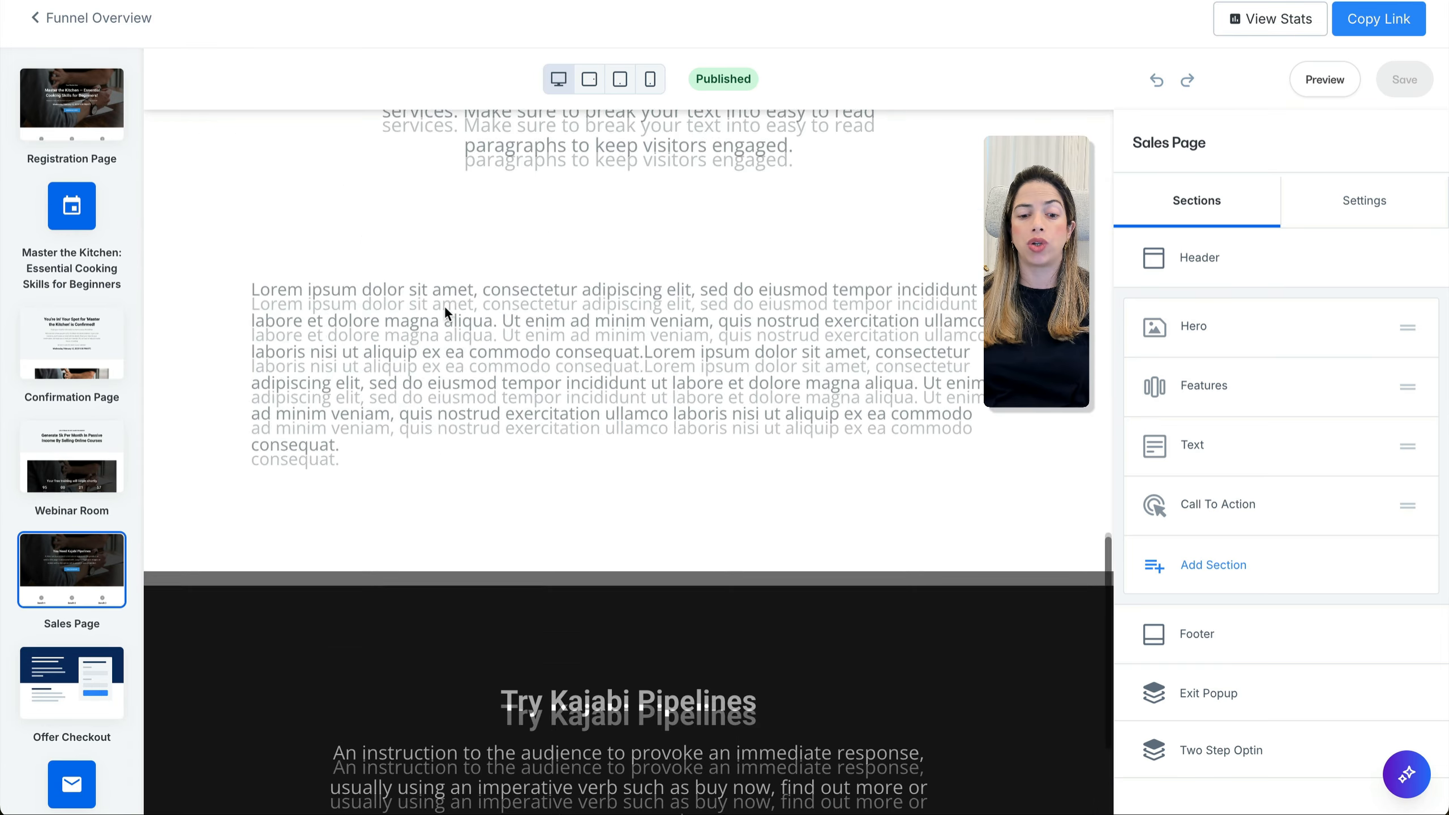
scroll(445, 308, "up", 15)
left_click(95, 9)
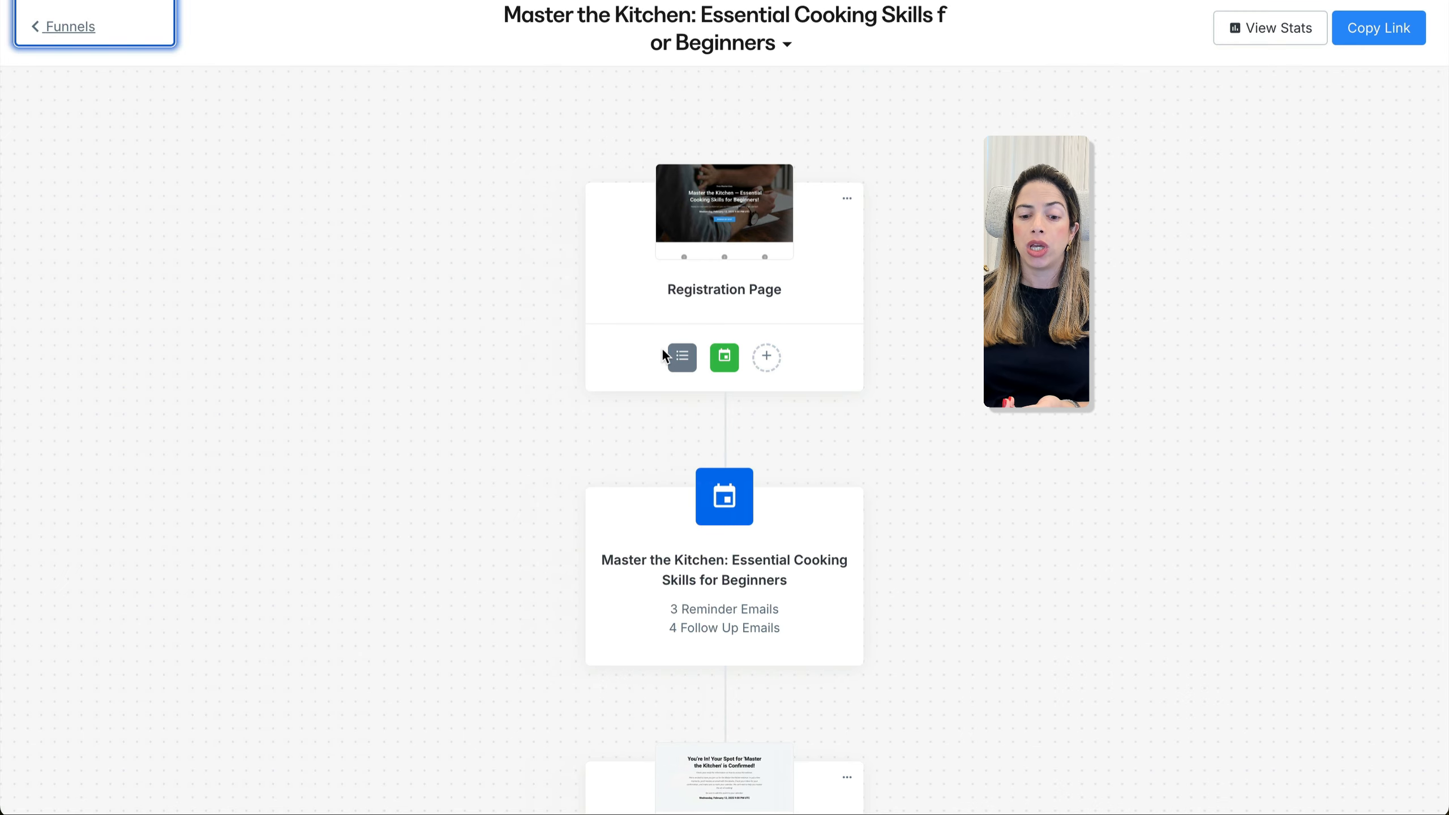
scroll(662, 349, "down", 10)
scroll(741, 570, "down", 3)
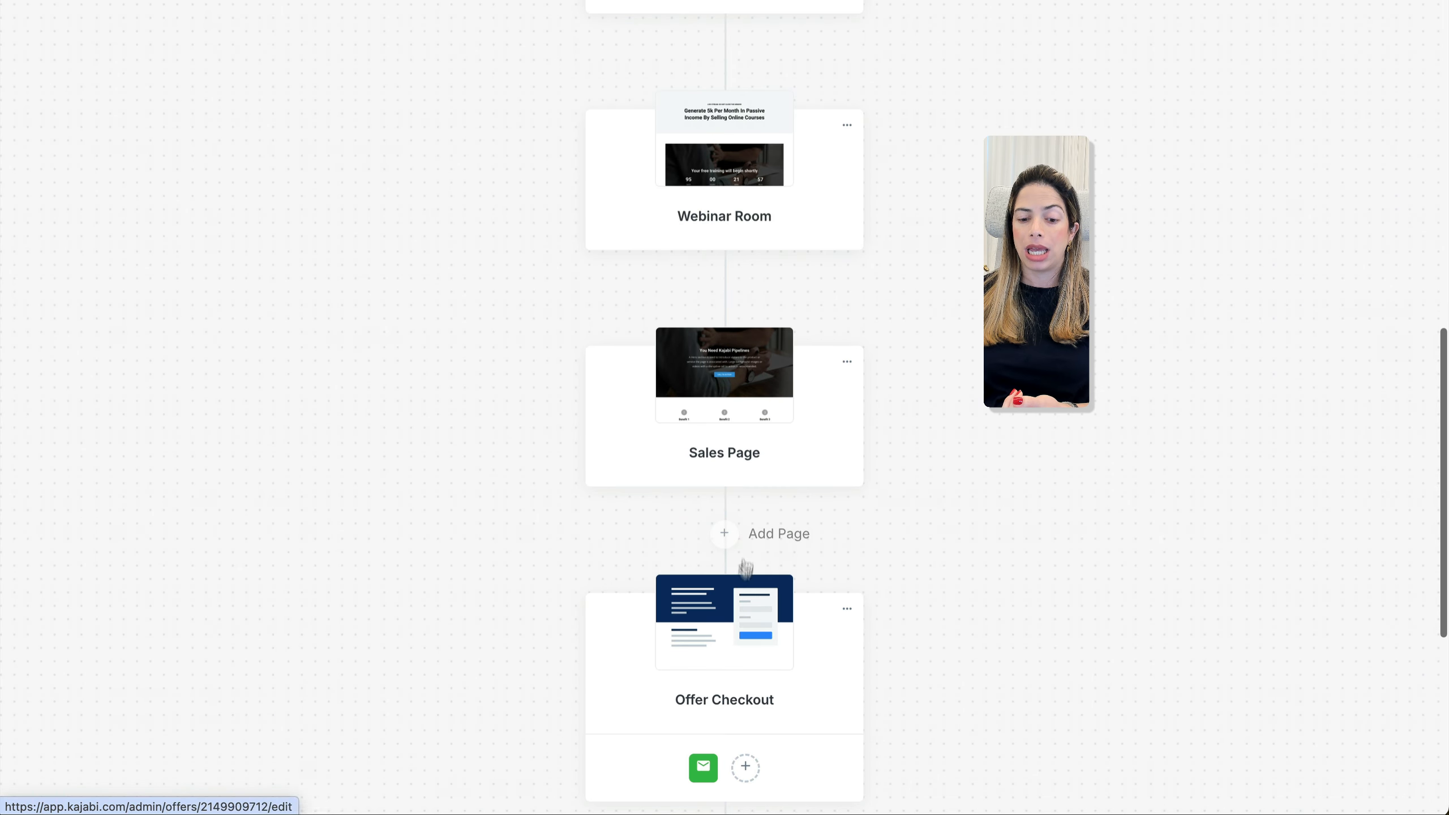
left_click(734, 533)
left_click(733, 280)
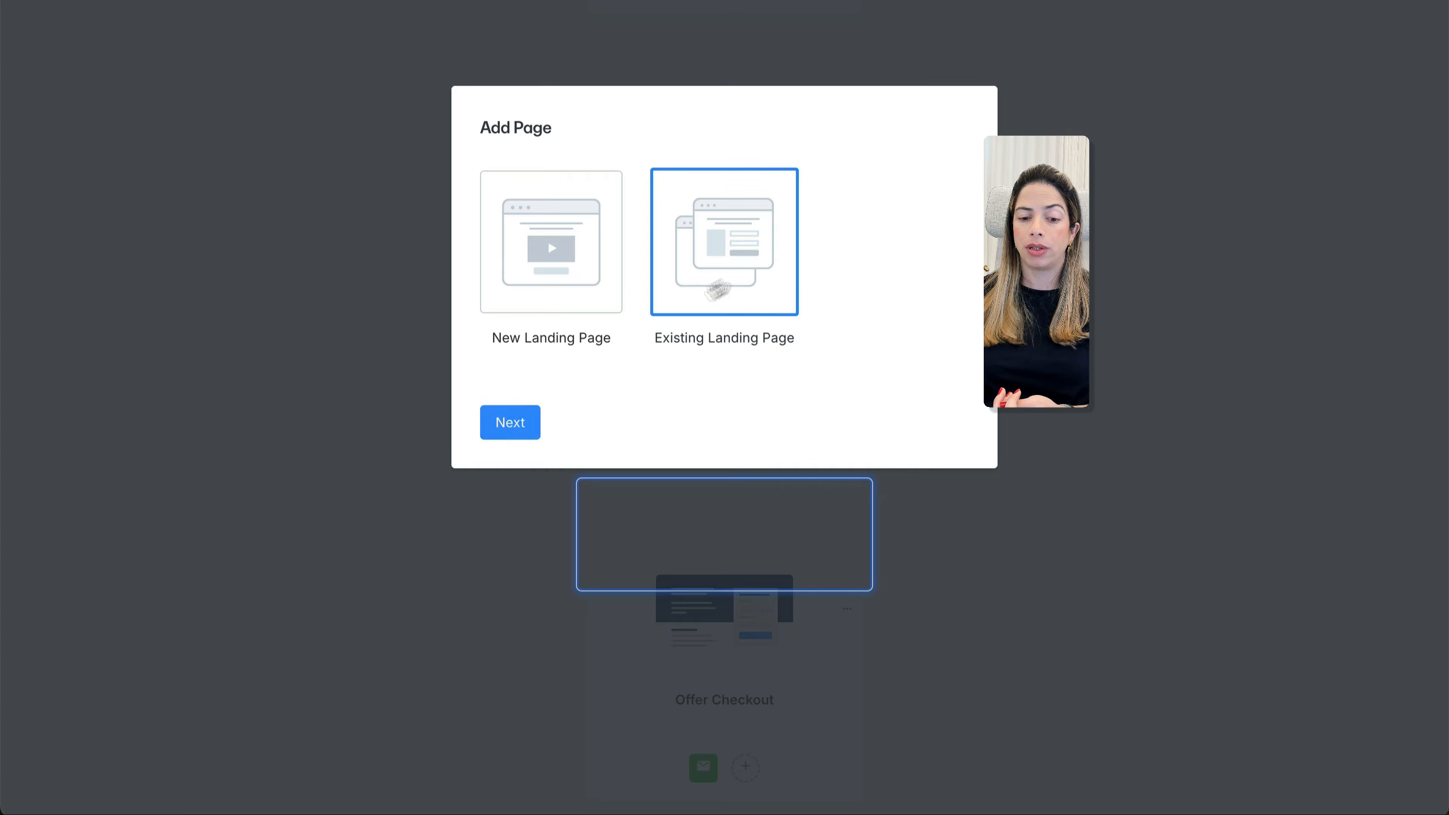
left_click(529, 422)
Choose Cooking Sales Page from the page list and save it as the new funnel step
left_click(732, 176)
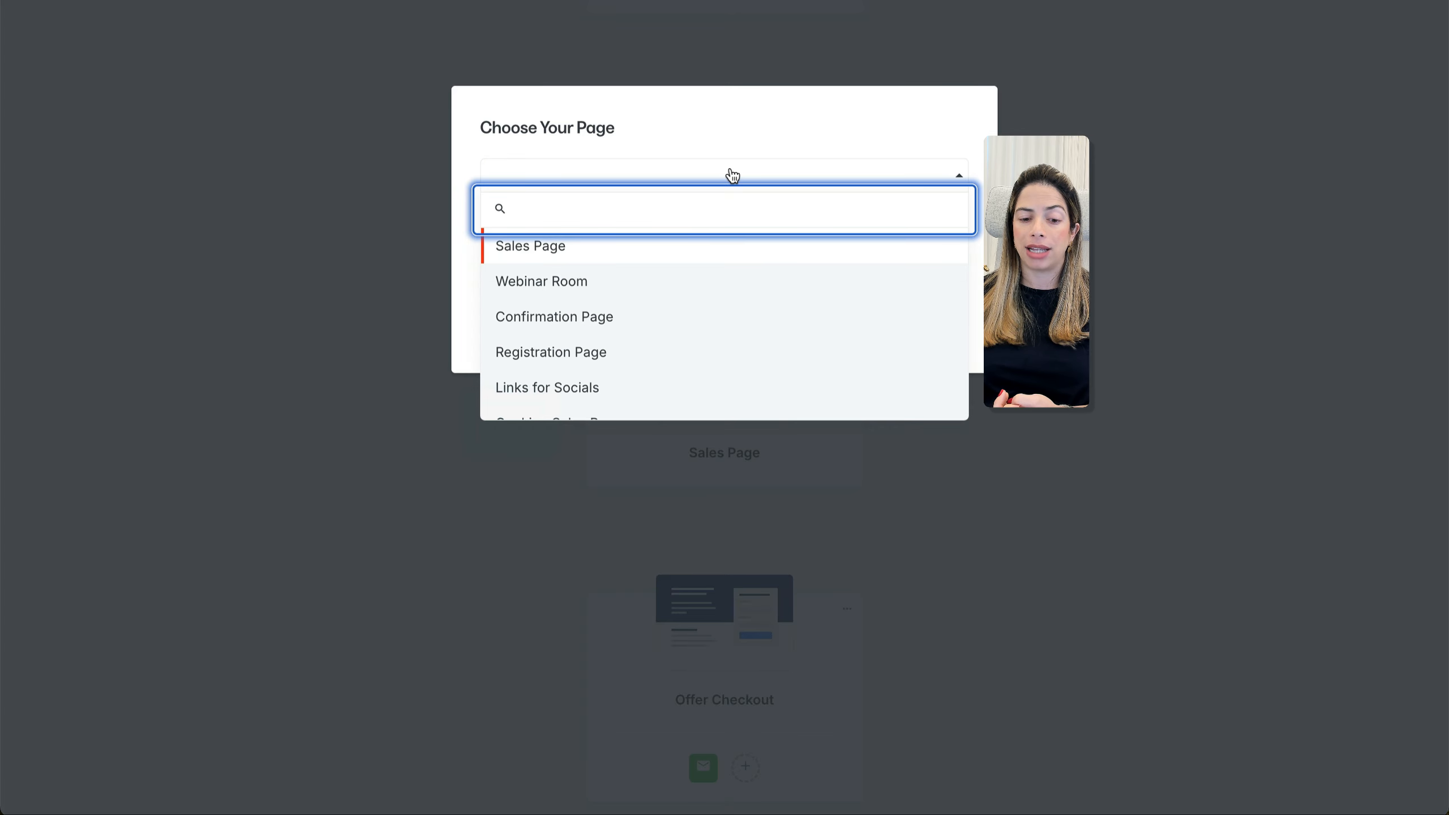
left_click(682, 241)
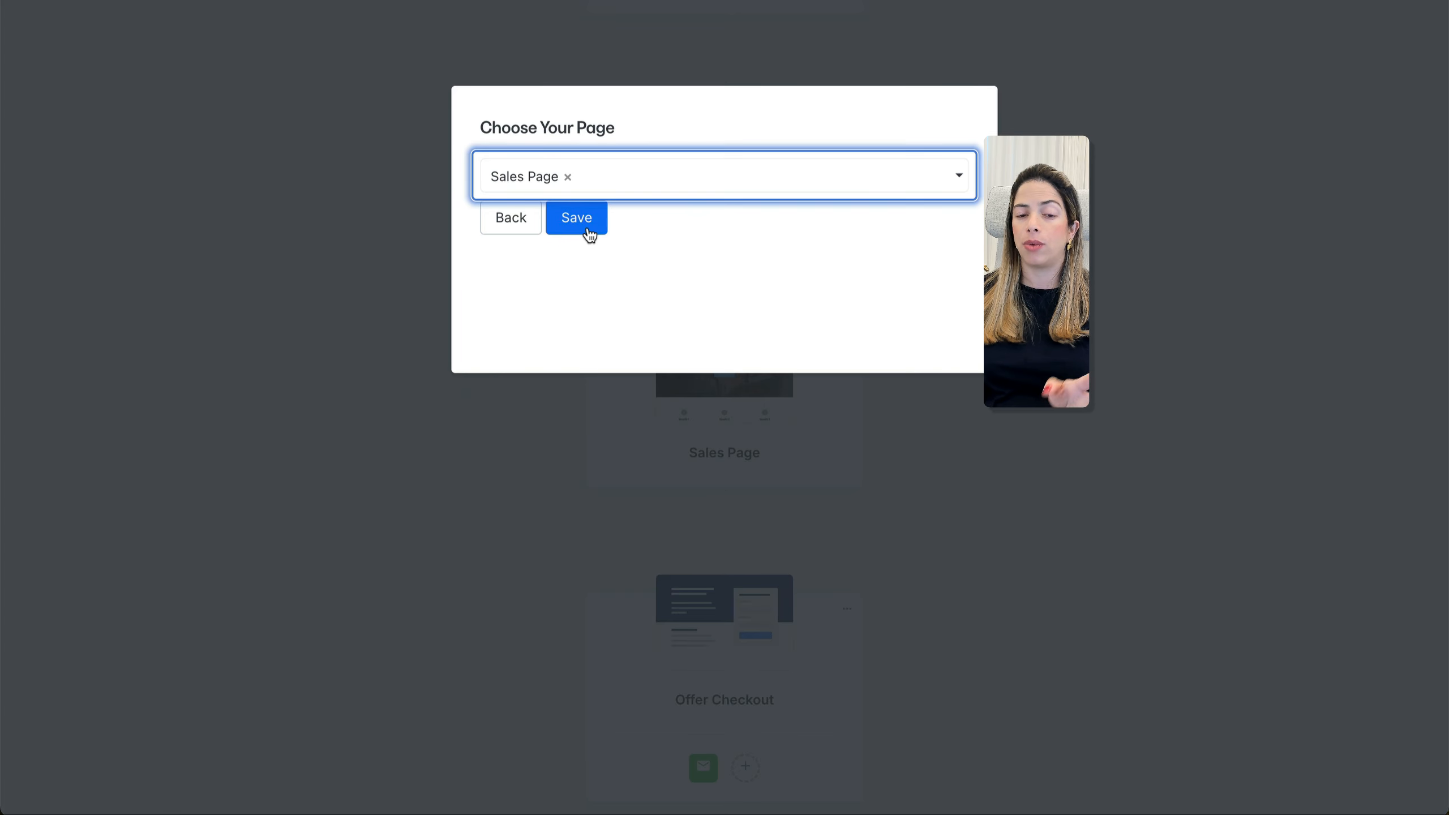
left_click(640, 182)
scroll(644, 330, "down", 5)
left_click(629, 338)
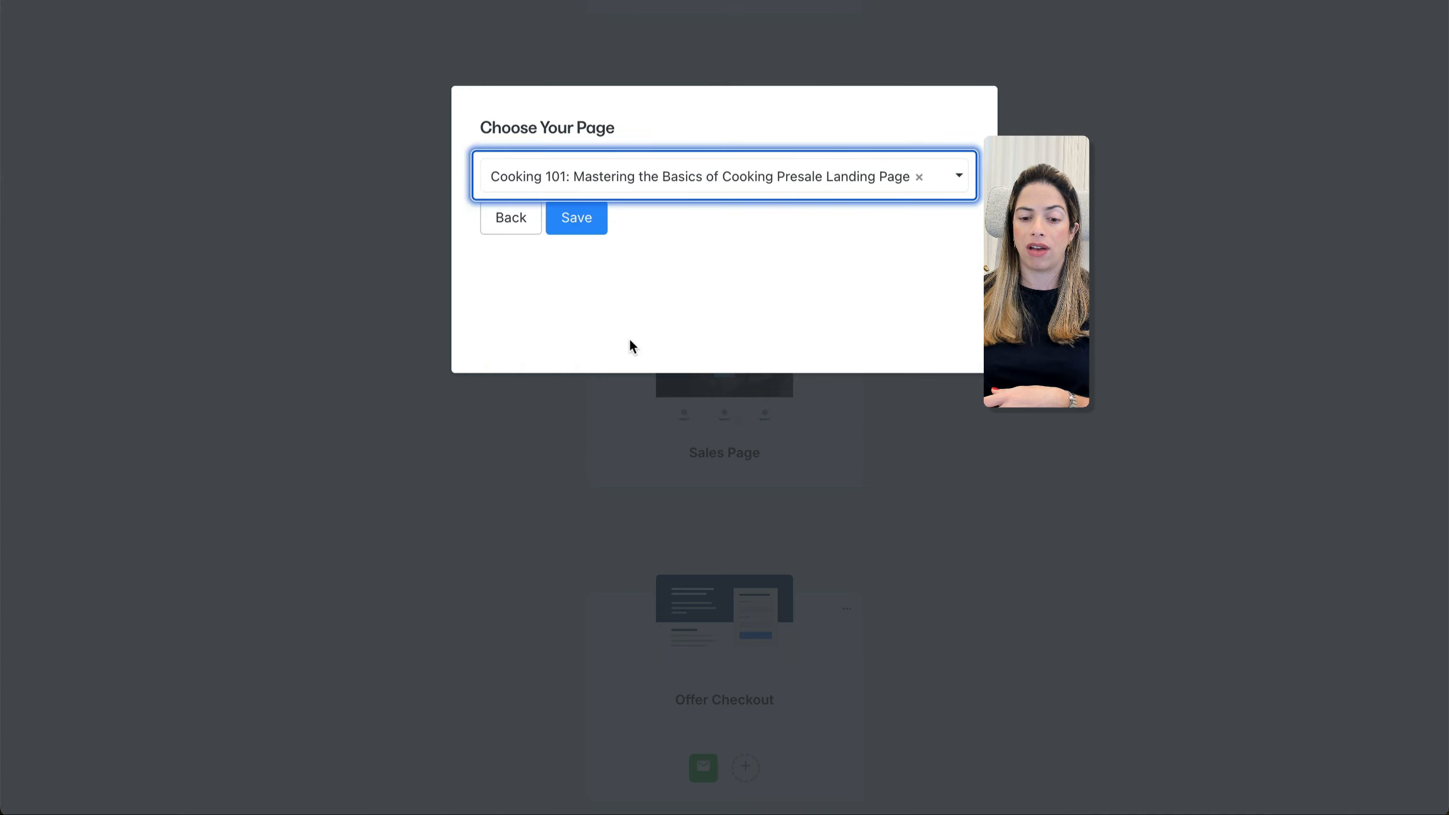
left_click(651, 170)
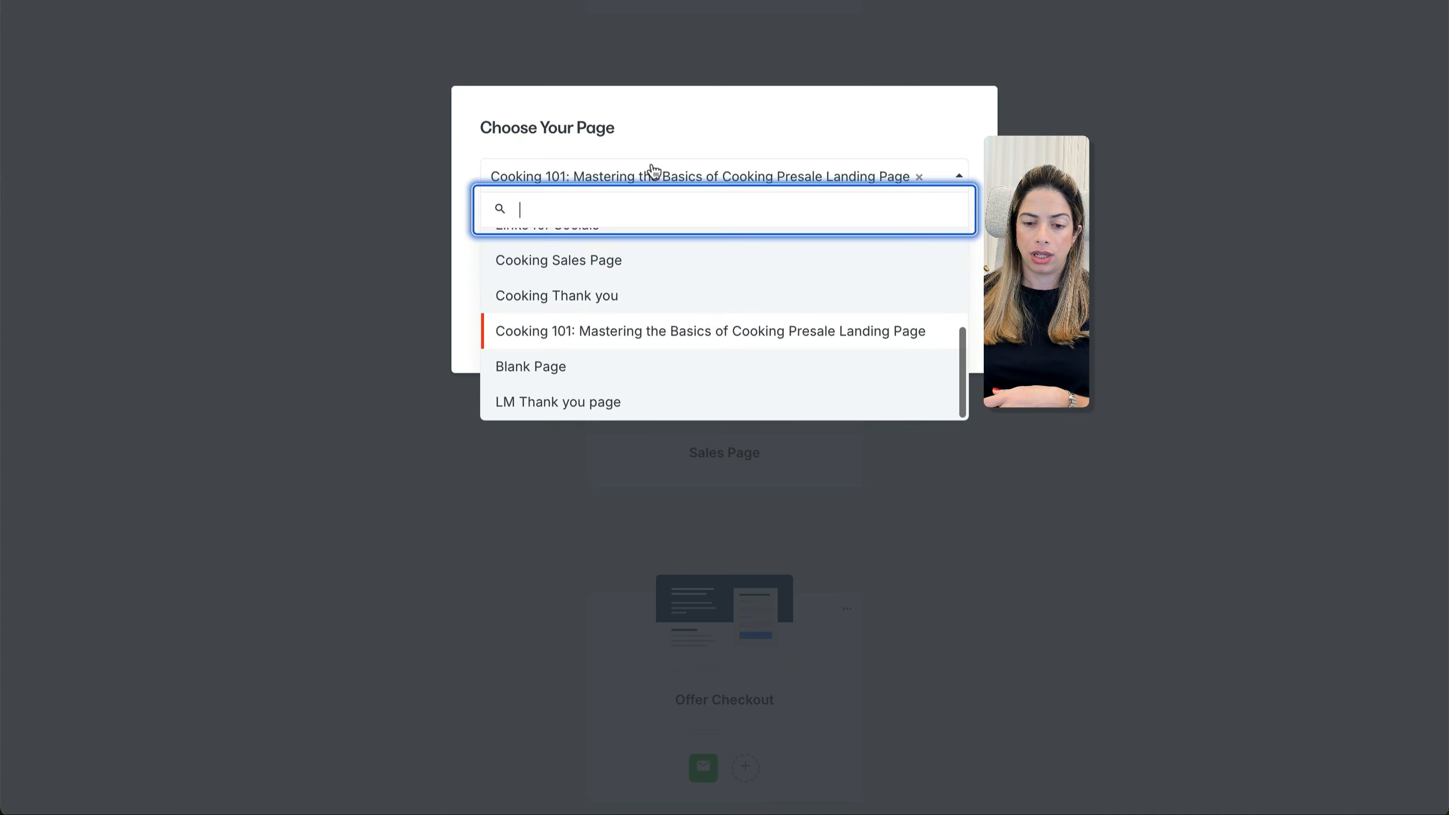
scroll(654, 312, "up", 1)
left_click(645, 289)
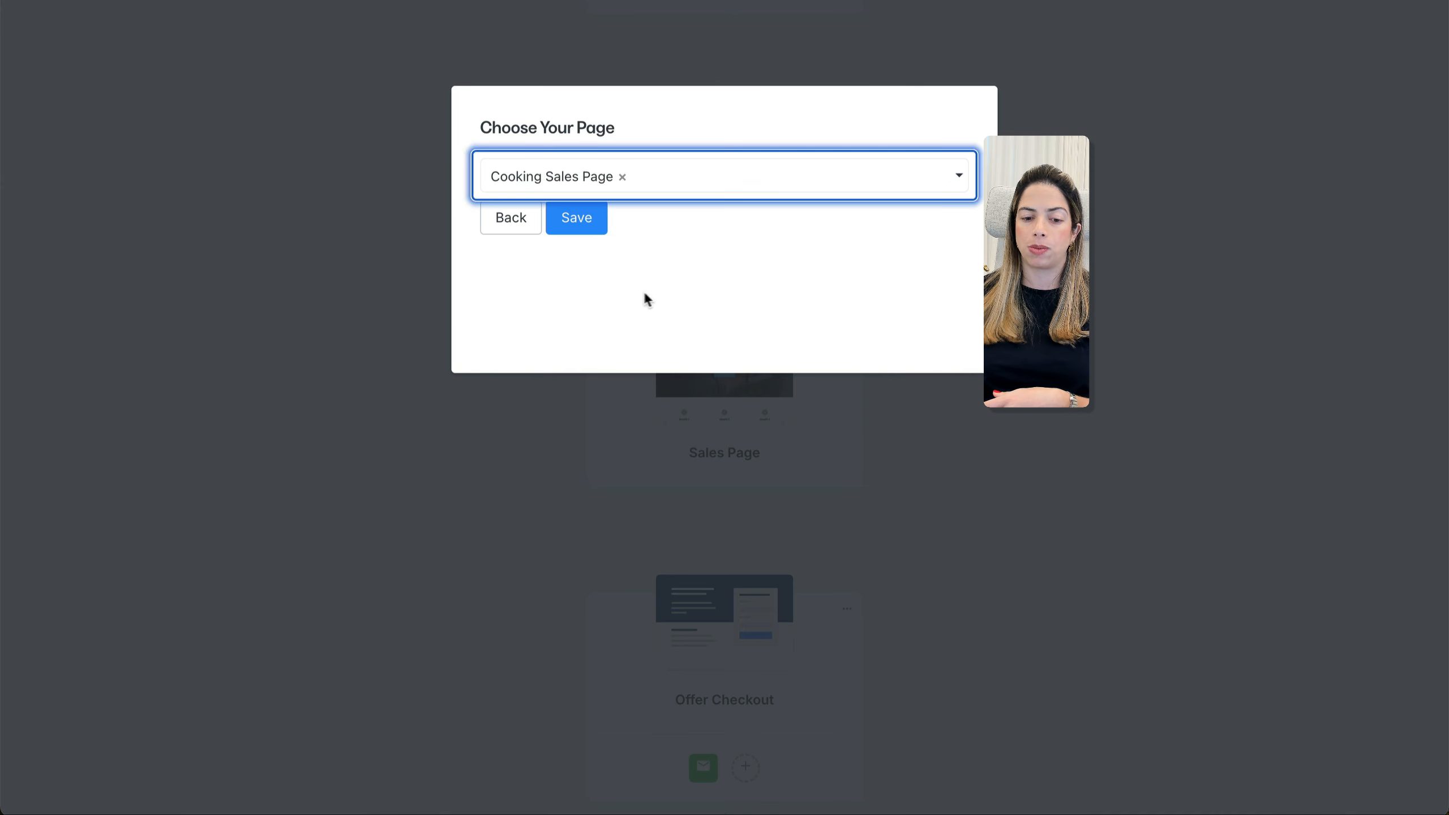
left_click(598, 239)
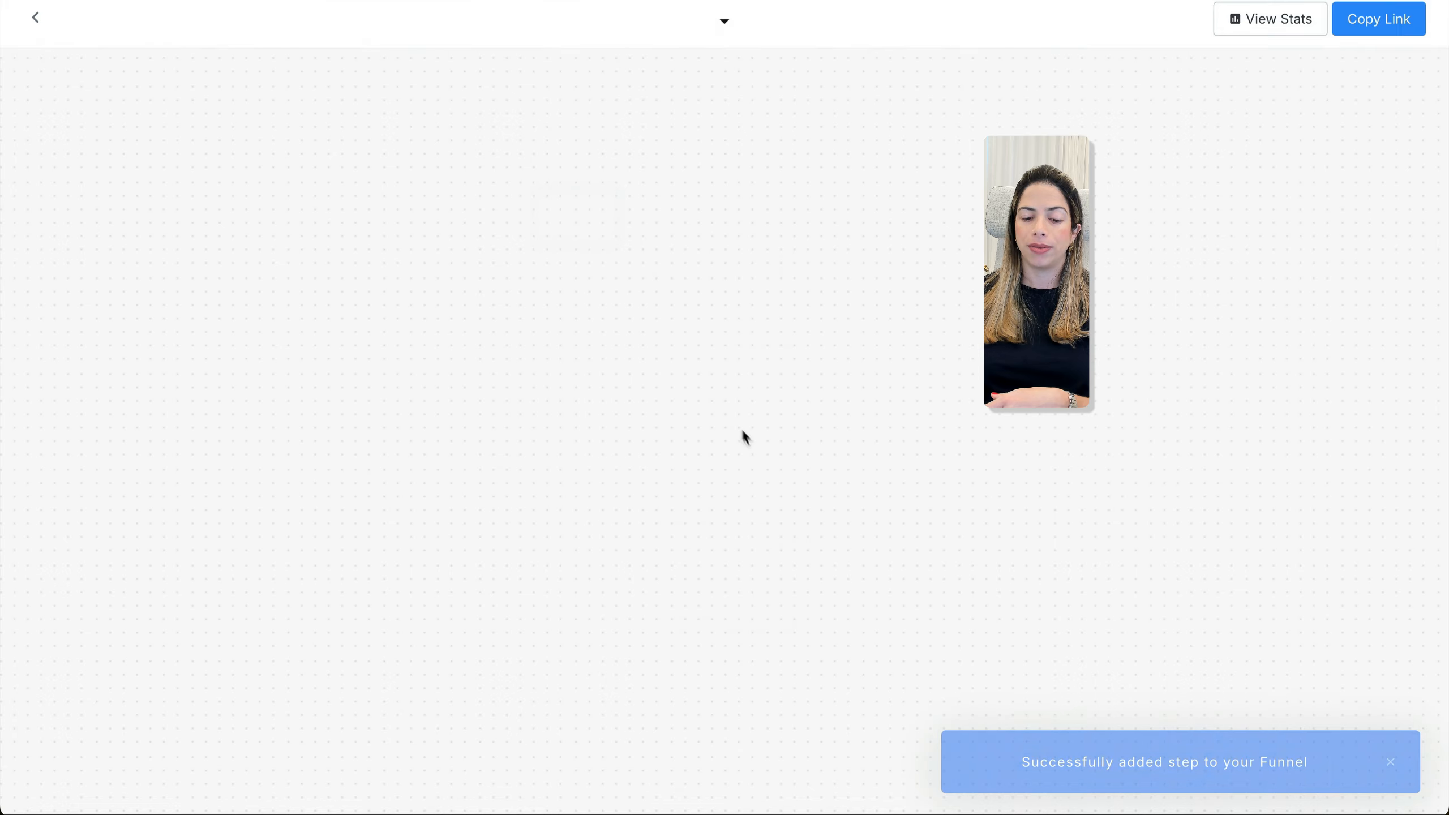
scroll(746, 443, "down", 10)
scroll(747, 445, "up", 5)
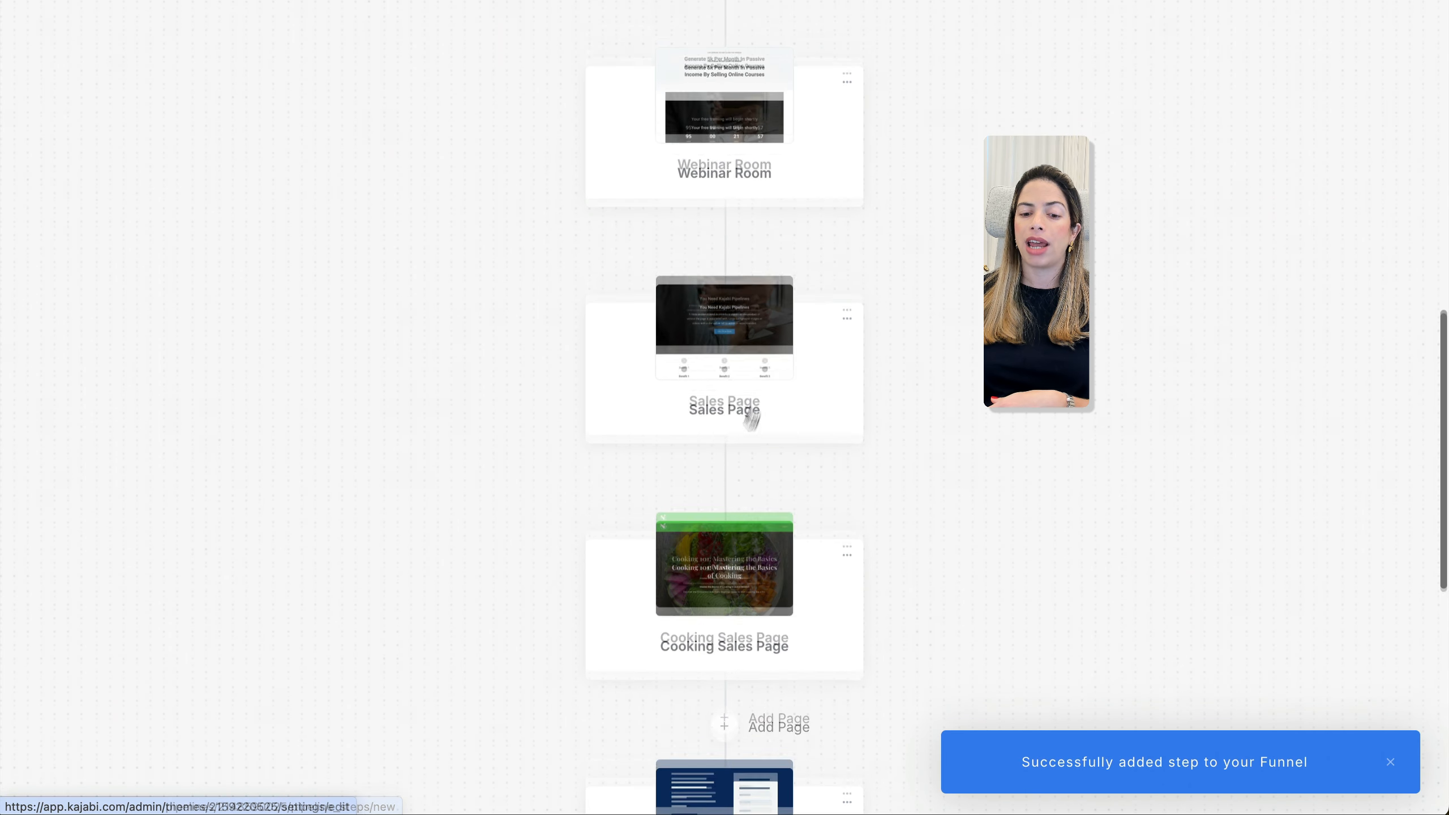
Remove the template Sales Page step and scroll through the updated funnel
left_click(846, 321)
left_click(881, 465)
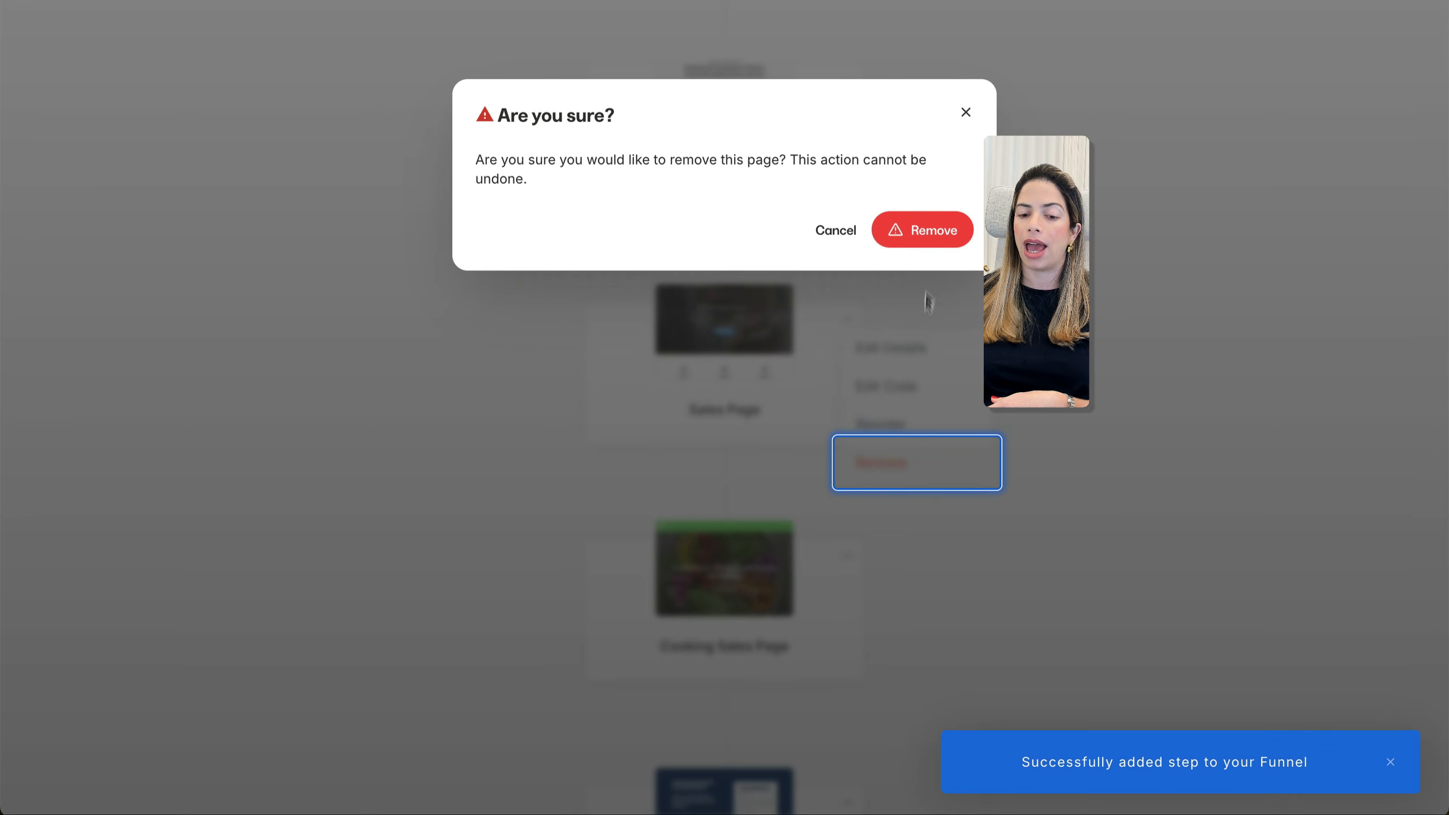
left_click(921, 243)
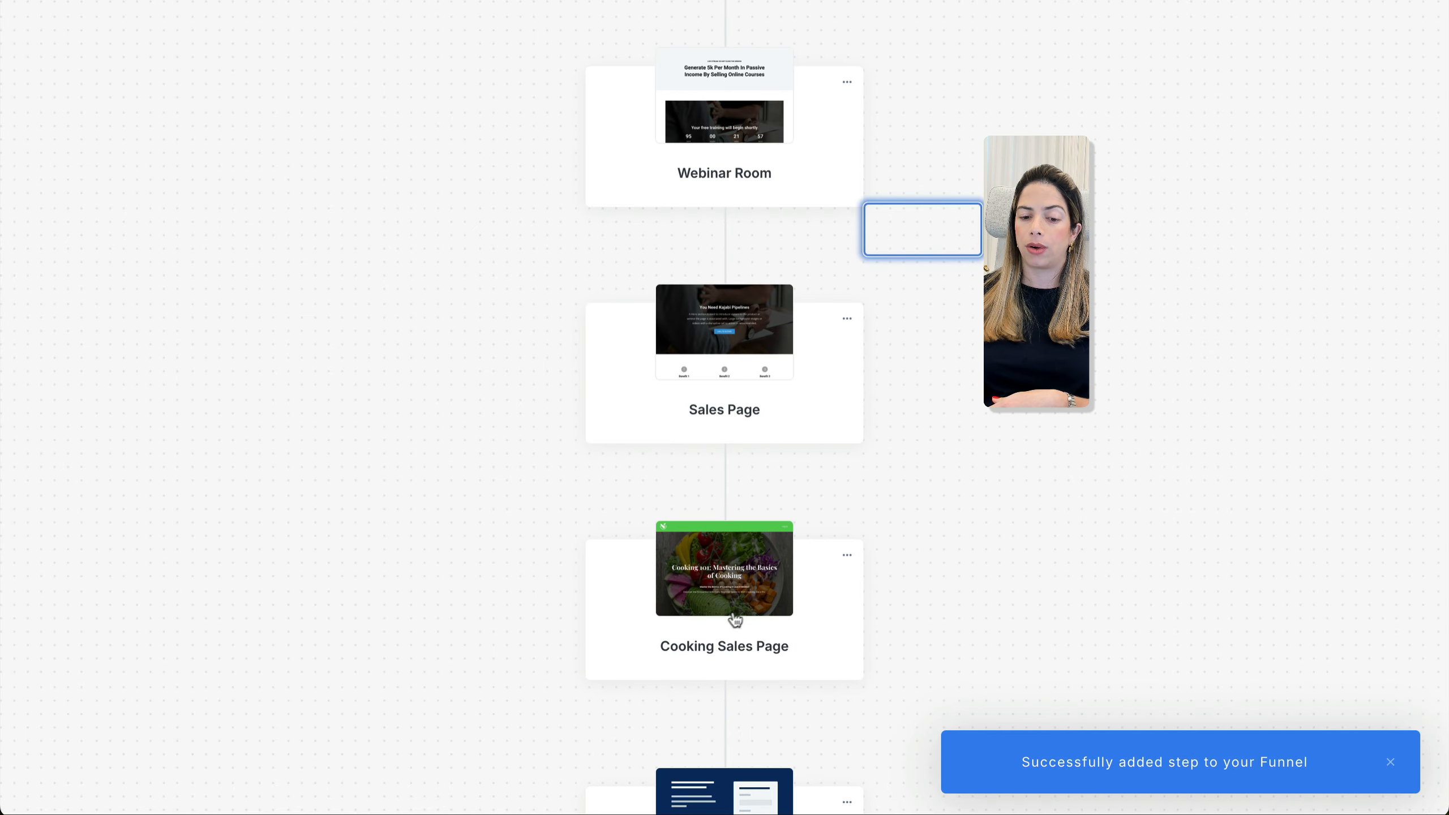
scroll(758, 591, "down", 10)
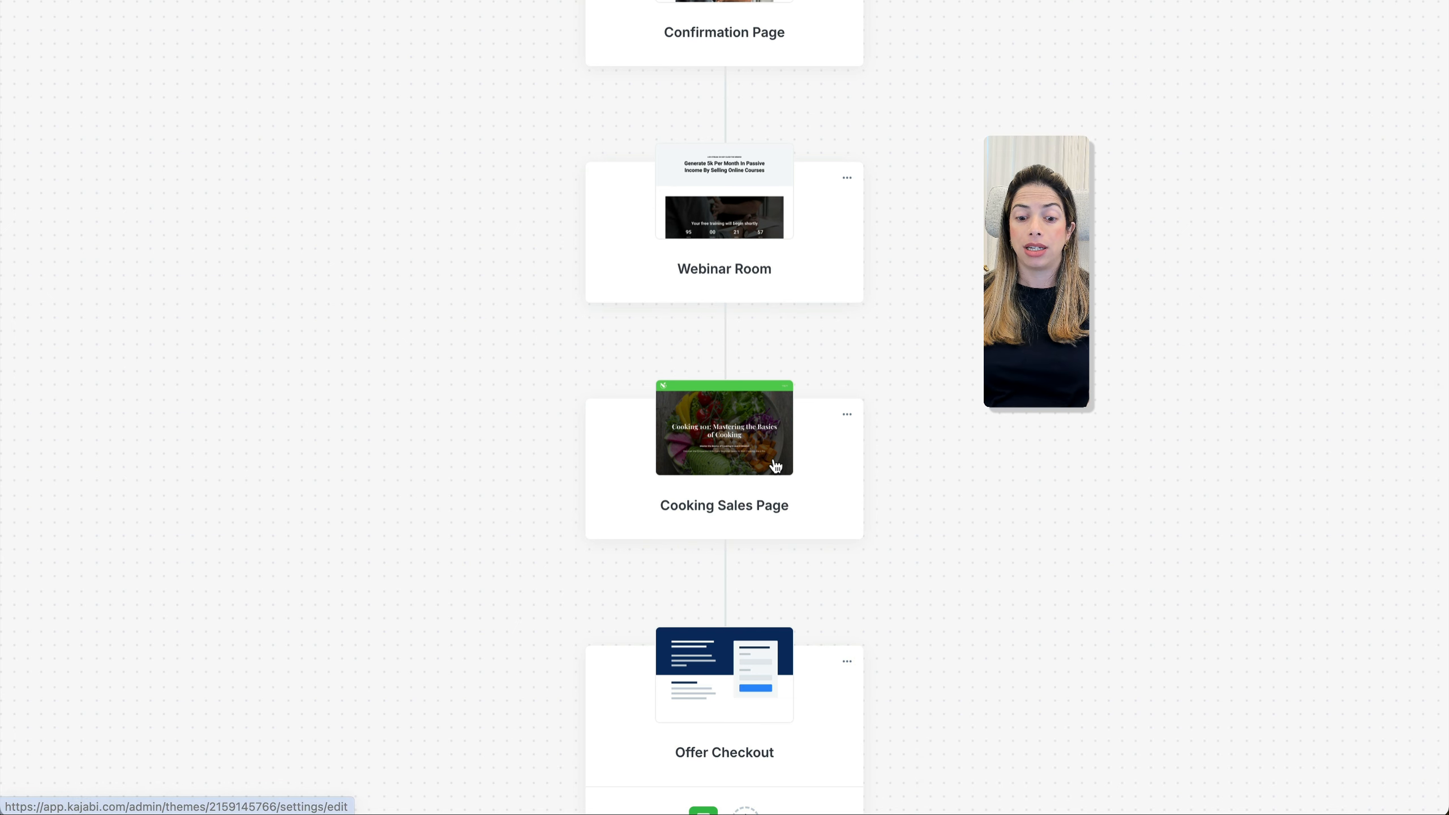
scroll(728, 459, "down", 5)
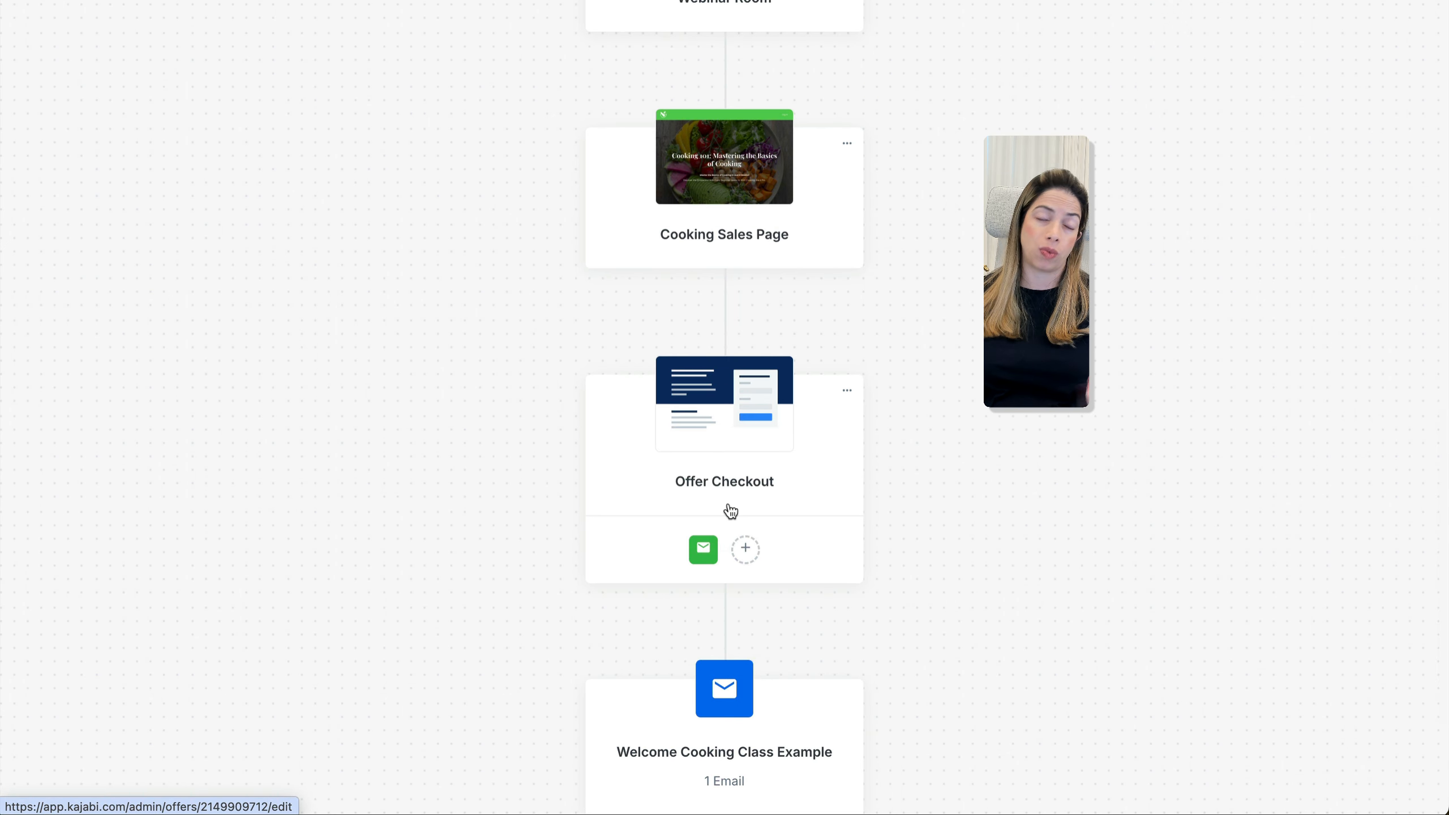
scroll(730, 512, "down", 5)
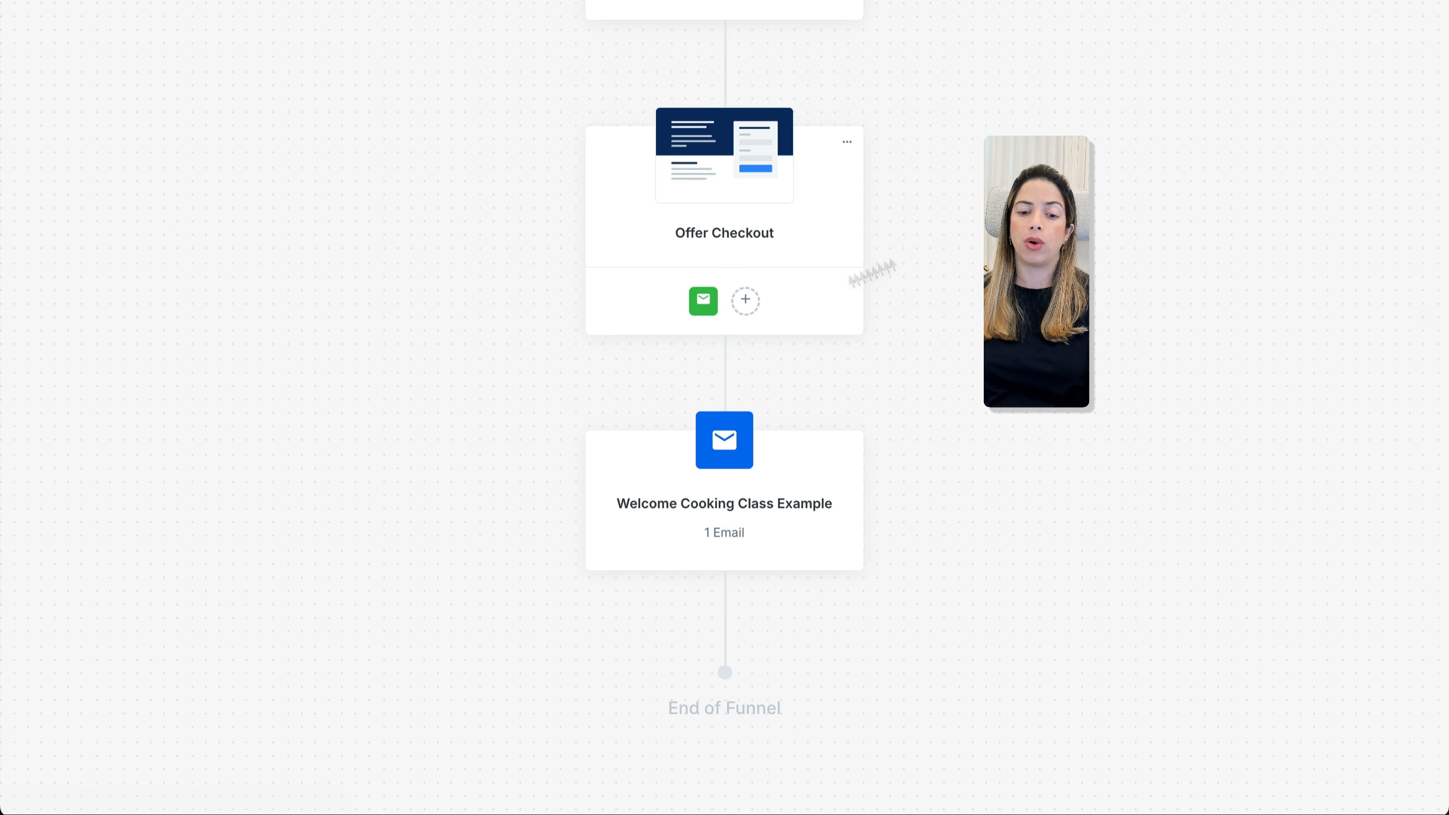
scroll(767, 317, "up", 1)
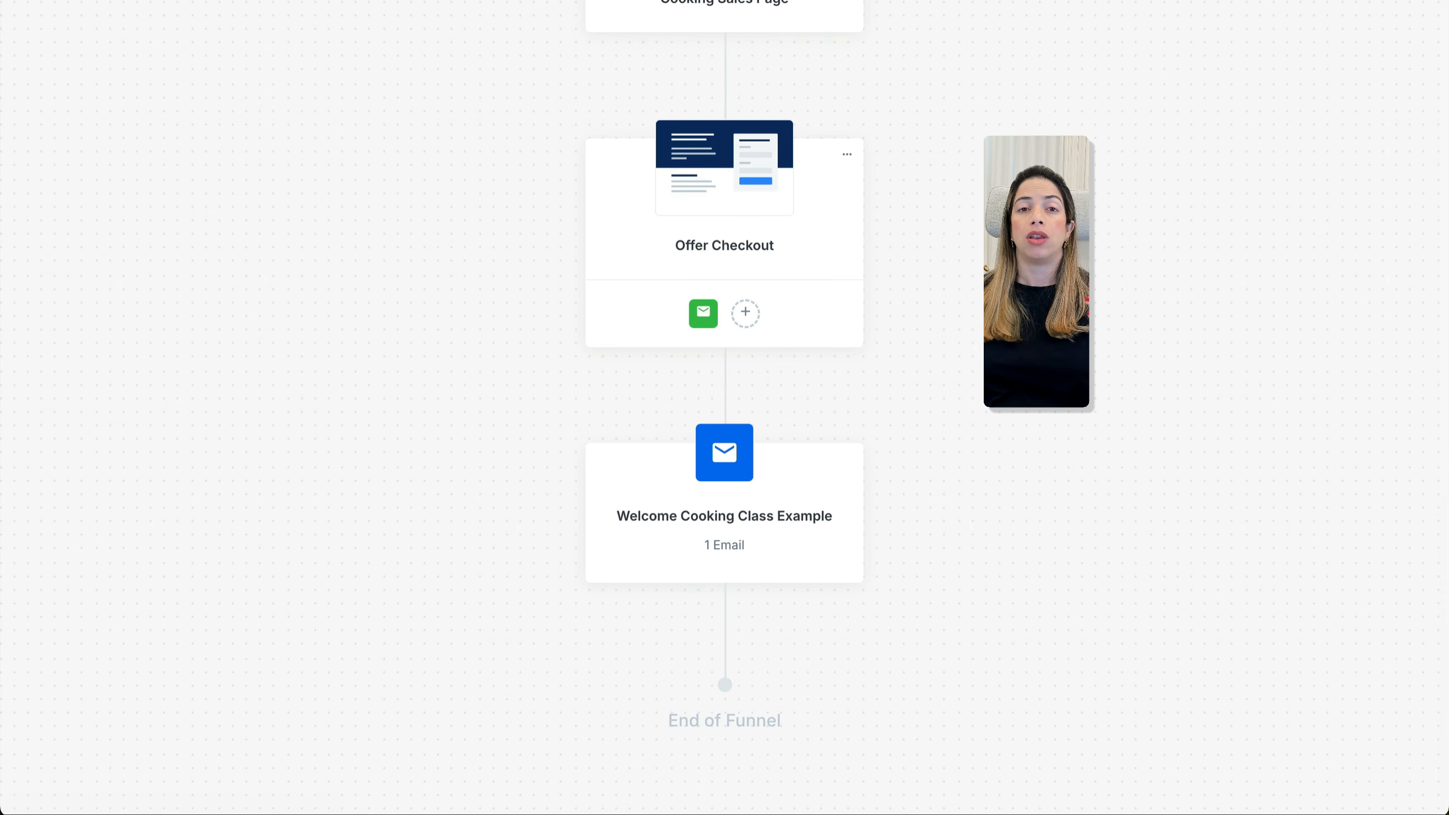